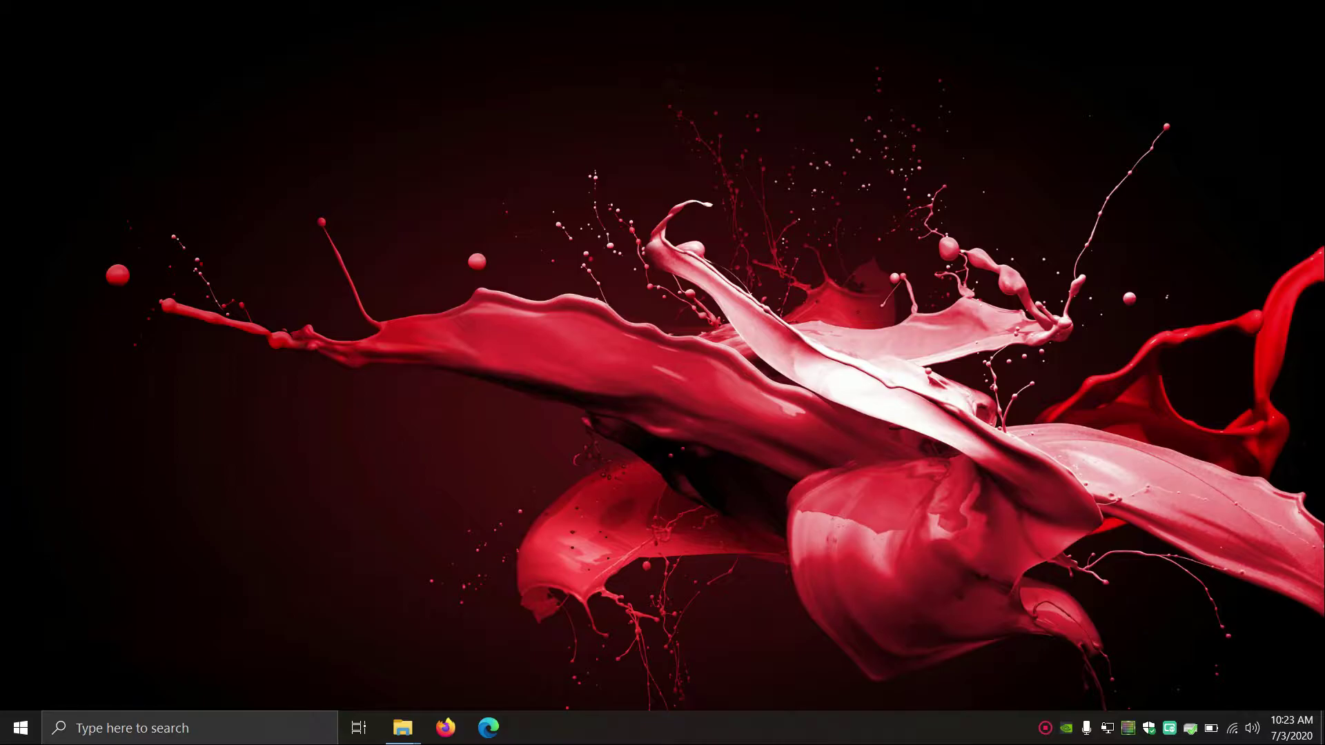
# Open the Microsoft Store from the desktop.
pyautogui.press('super')
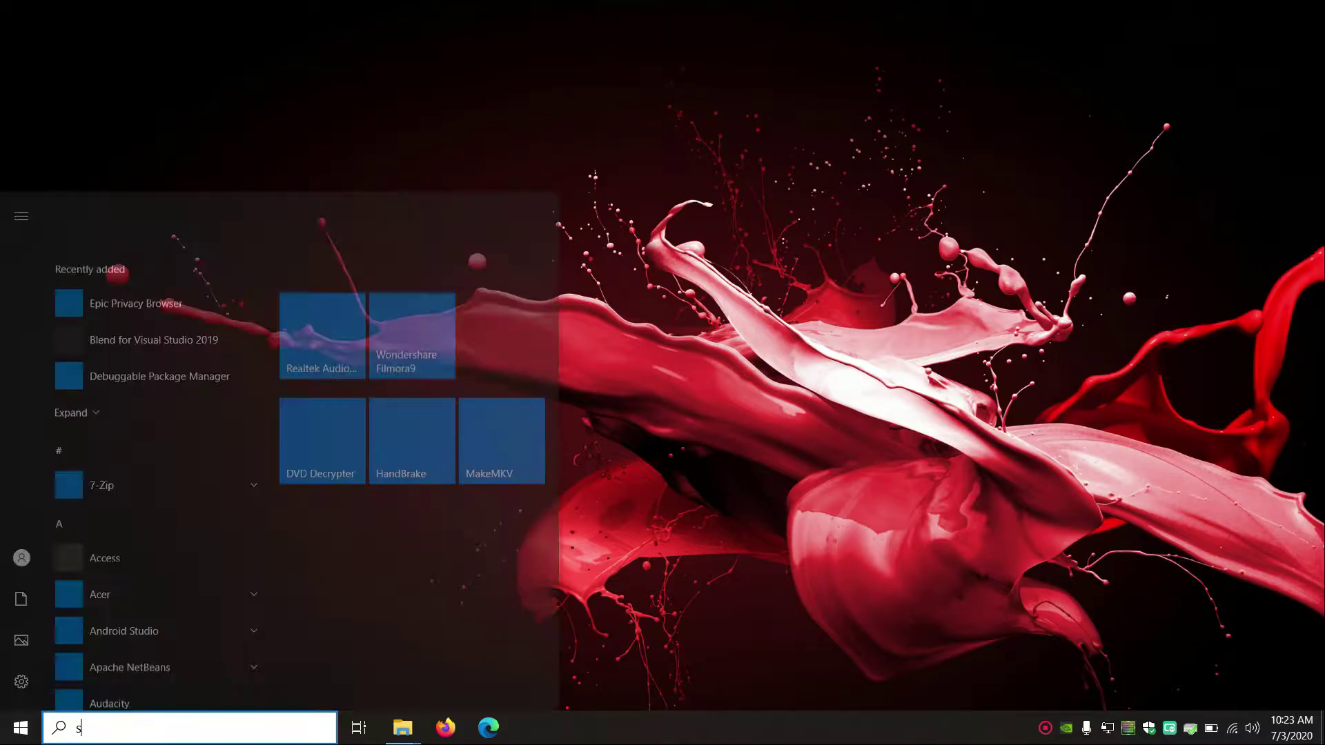
pyautogui.write('store')
pyautogui.press('Return')
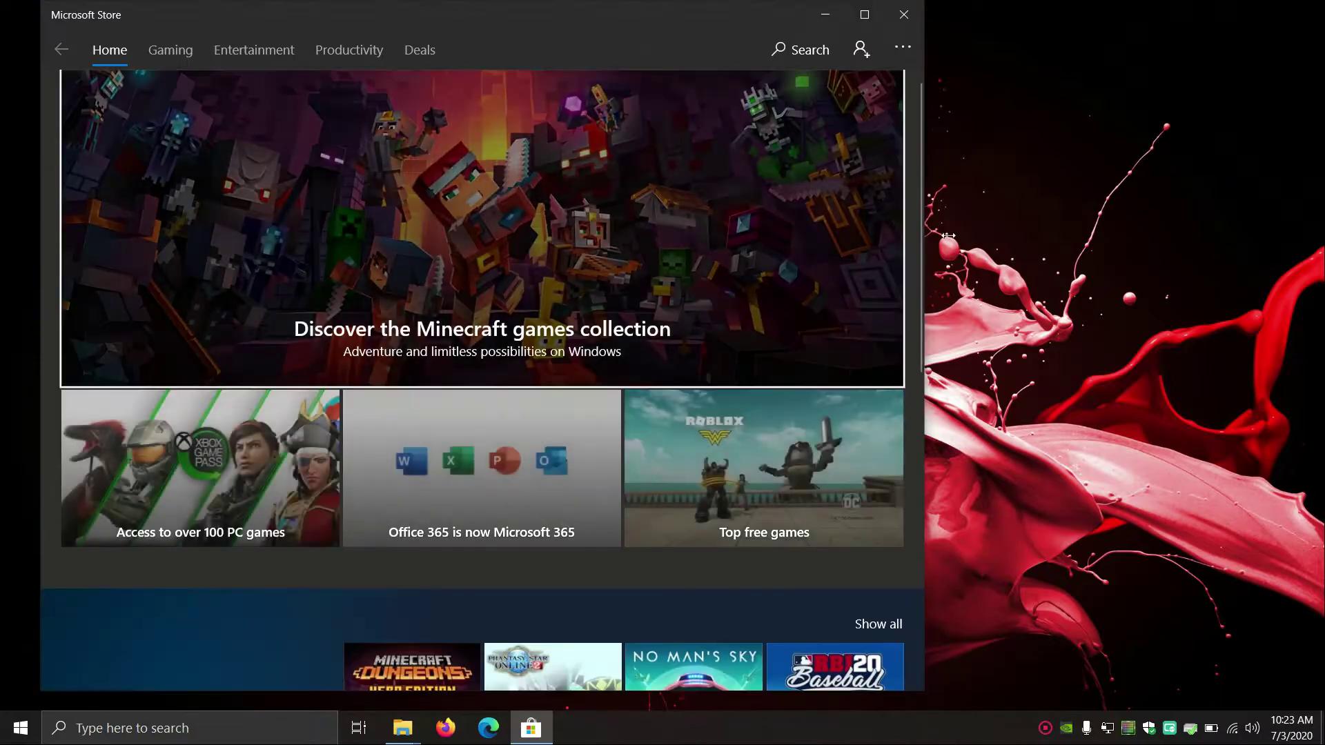
# Search the store for "windows file recovery", view the Windows File Recovery product page, and close the store.
pyautogui.click(793, 55)
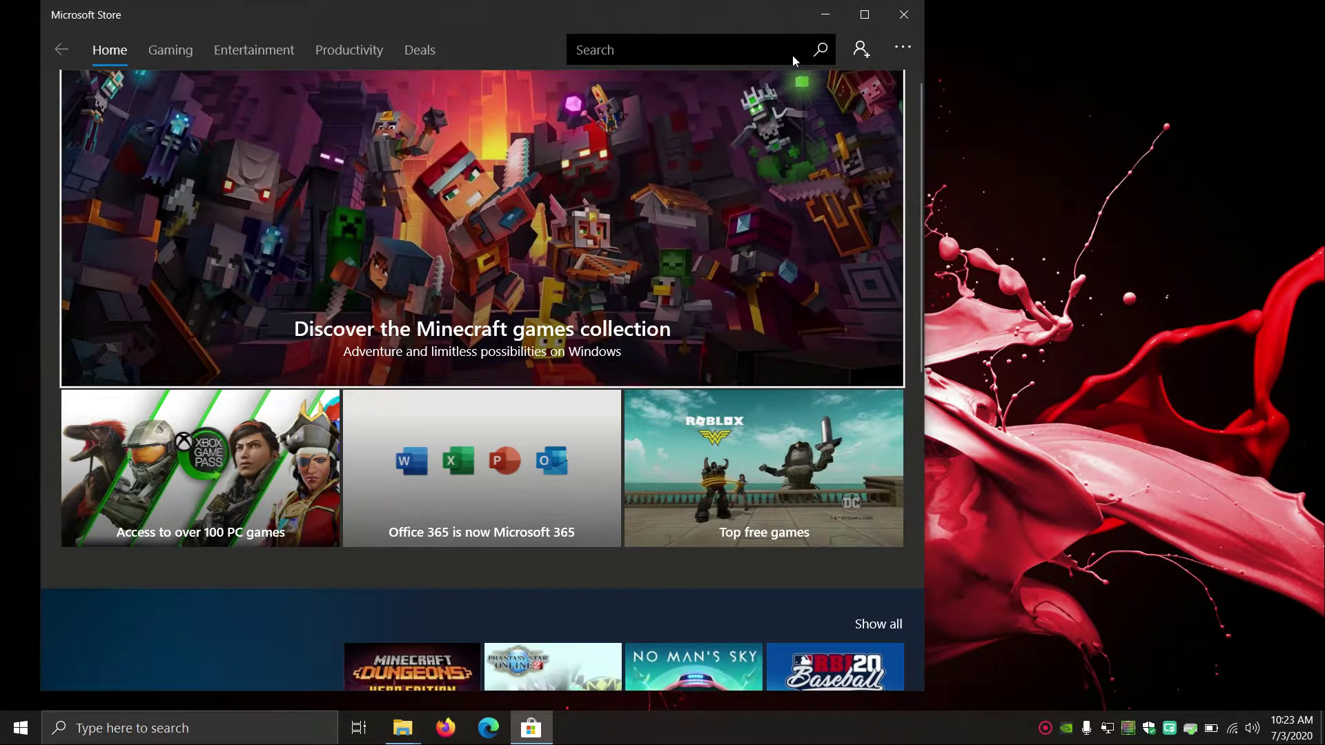
pyautogui.click(761, 53)
pyautogui.write('windows file recovery')
pyautogui.press('Return')
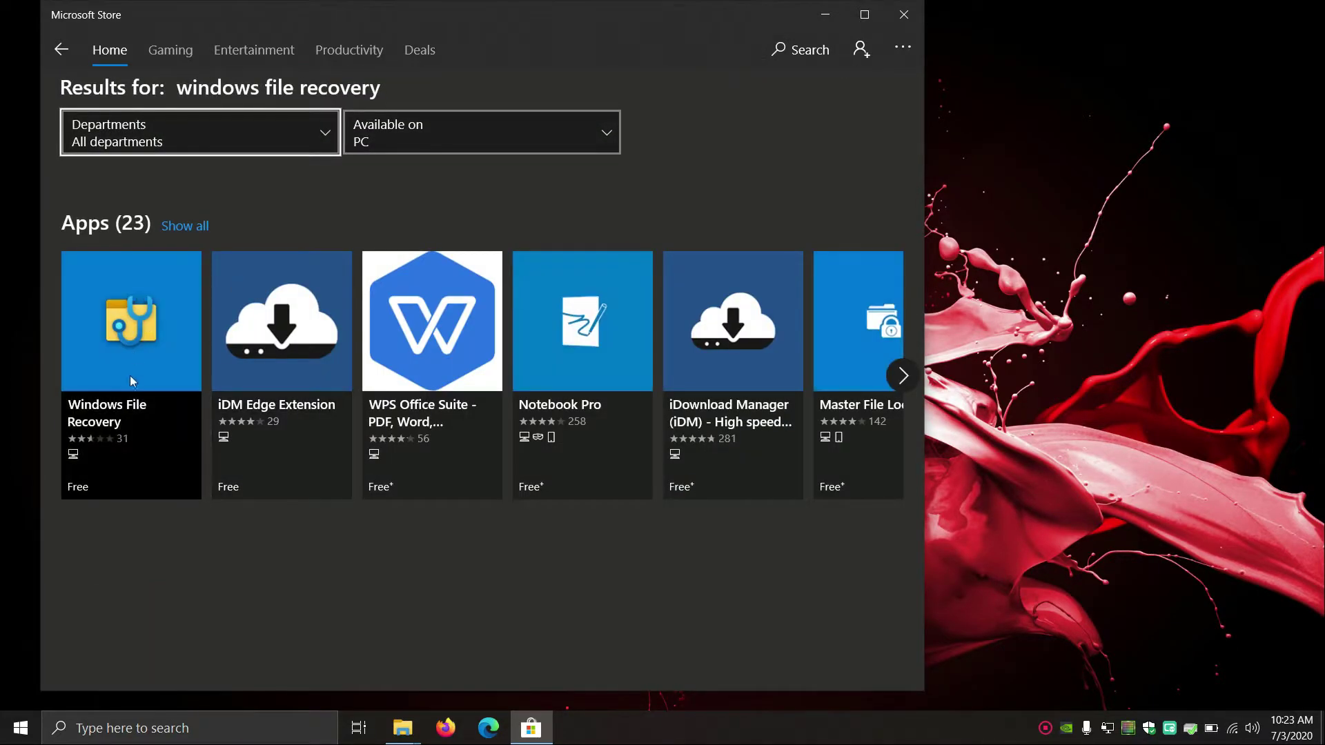
pyautogui.click(121, 388)
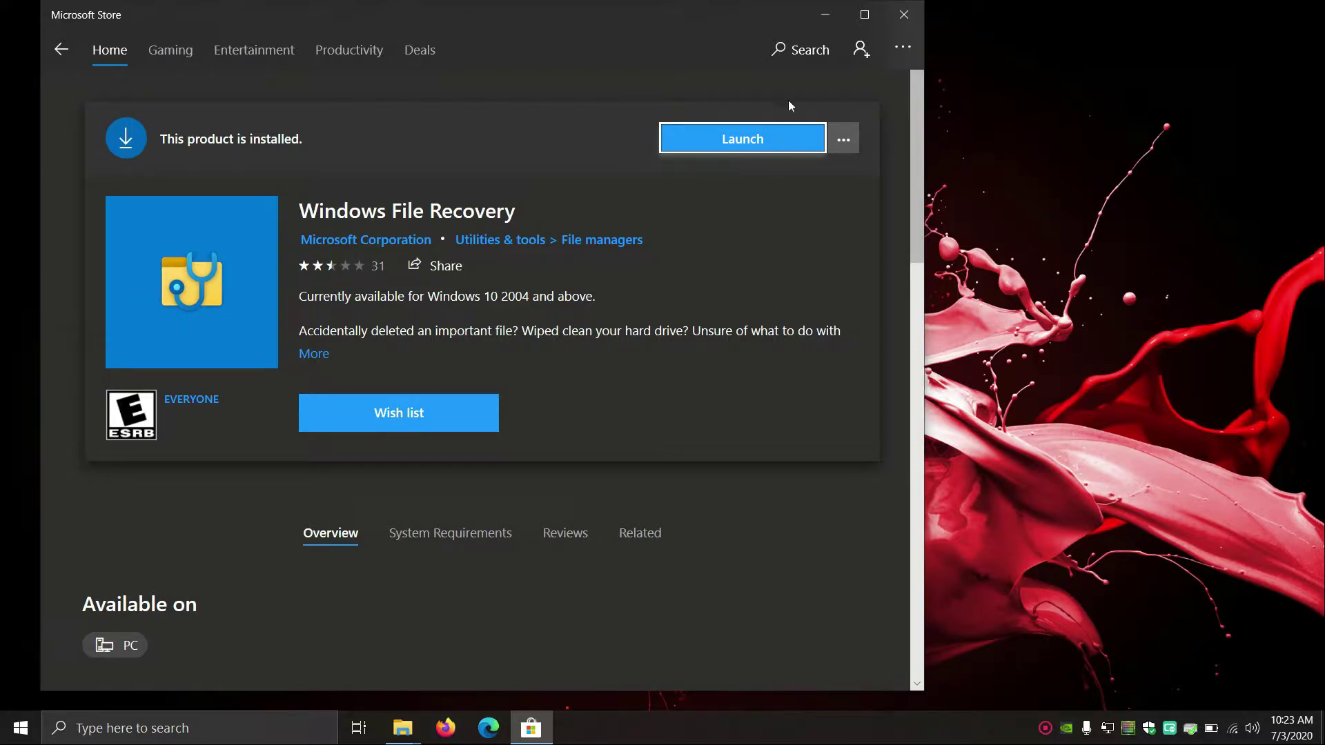
pyautogui.click(903, 19)
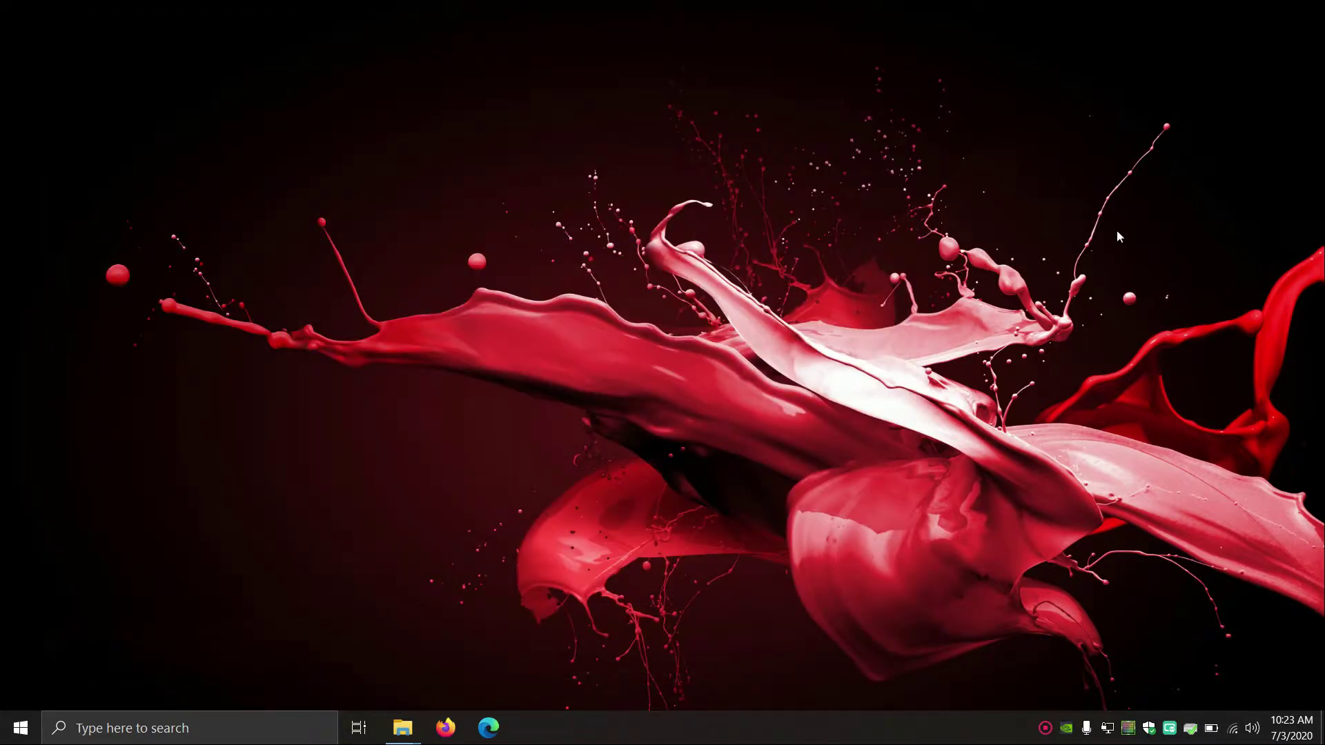
# Launch the installed Windows File Recovery app and review the switches in its usage text.
pyautogui.press('super')
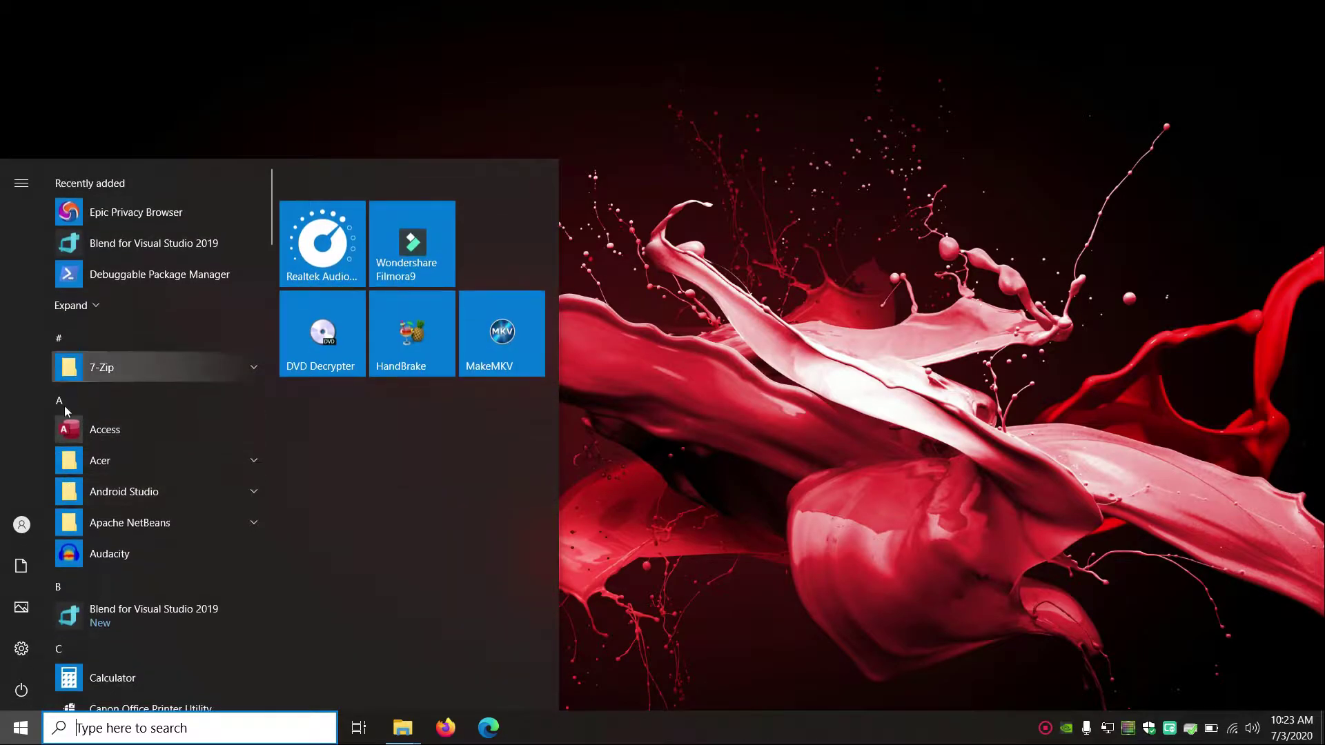
pyautogui.click(82, 403)
pyautogui.click(127, 549)
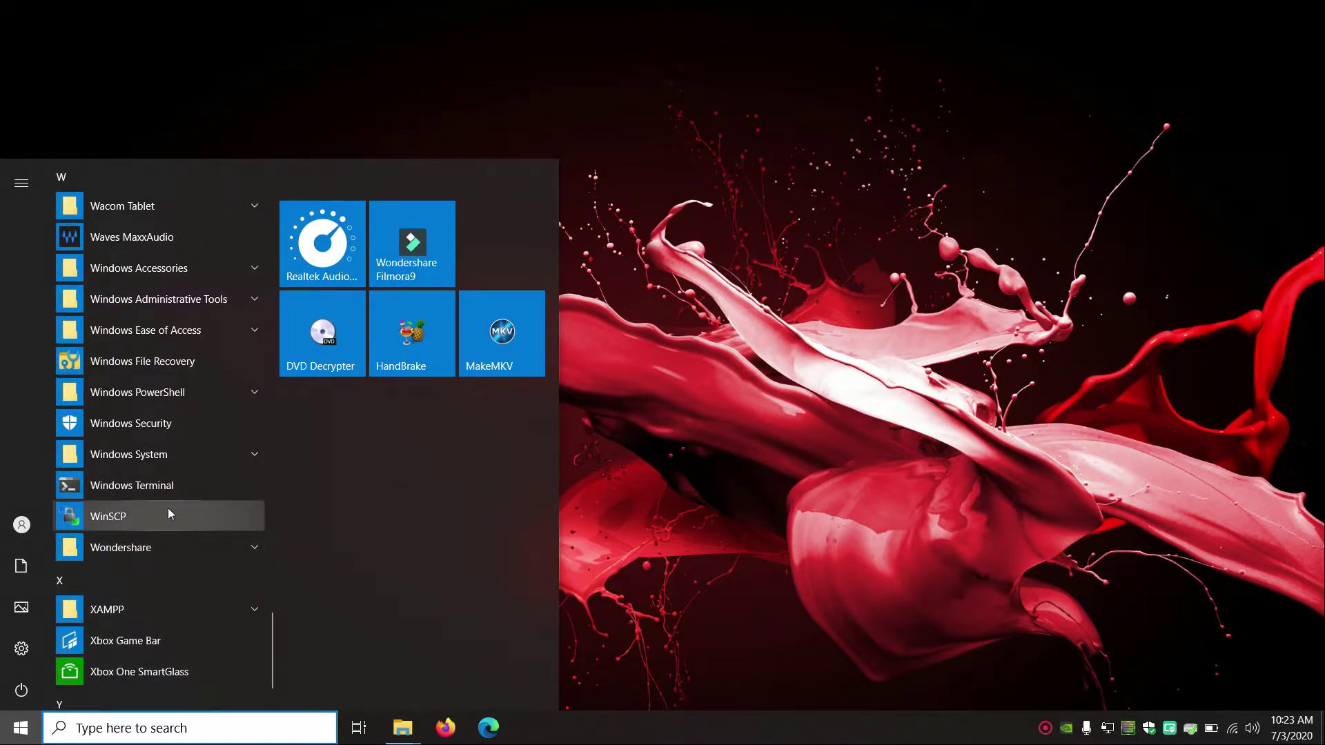
pyautogui.scroll(1, 168, 509)
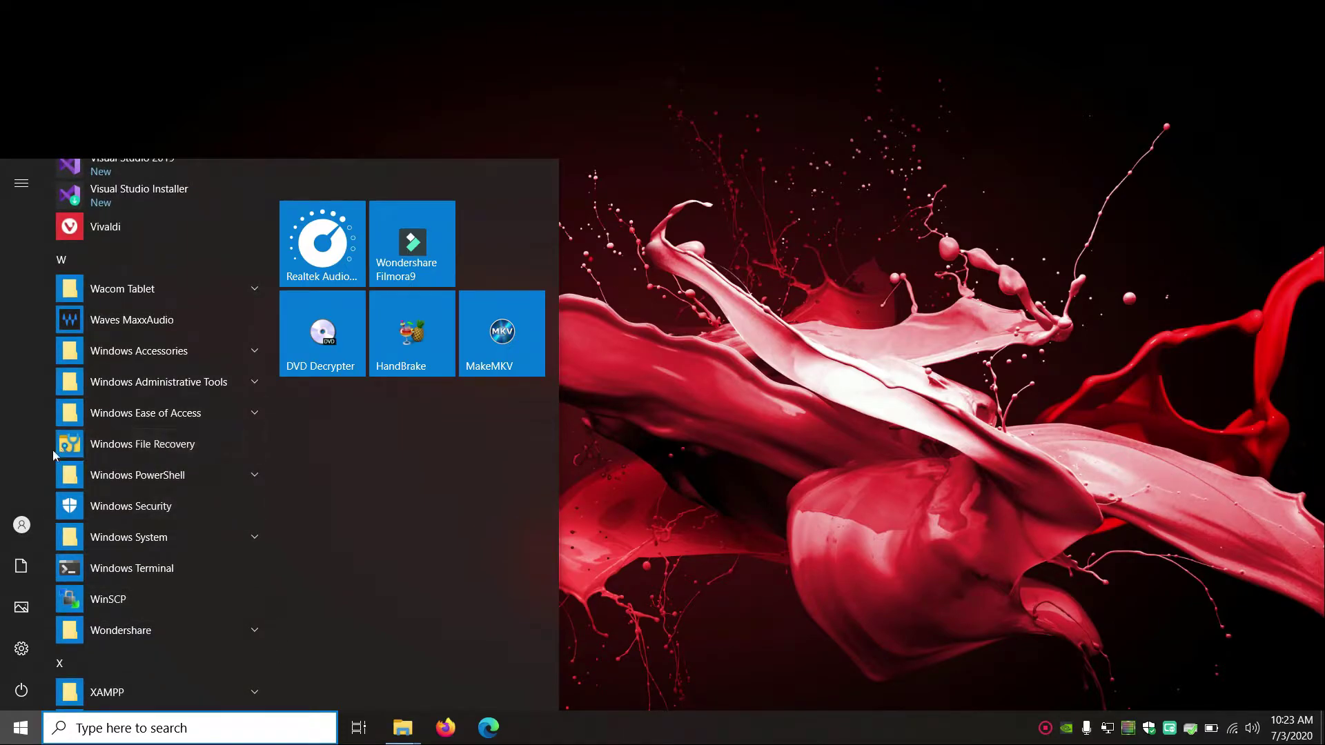
pyautogui.click(154, 445)
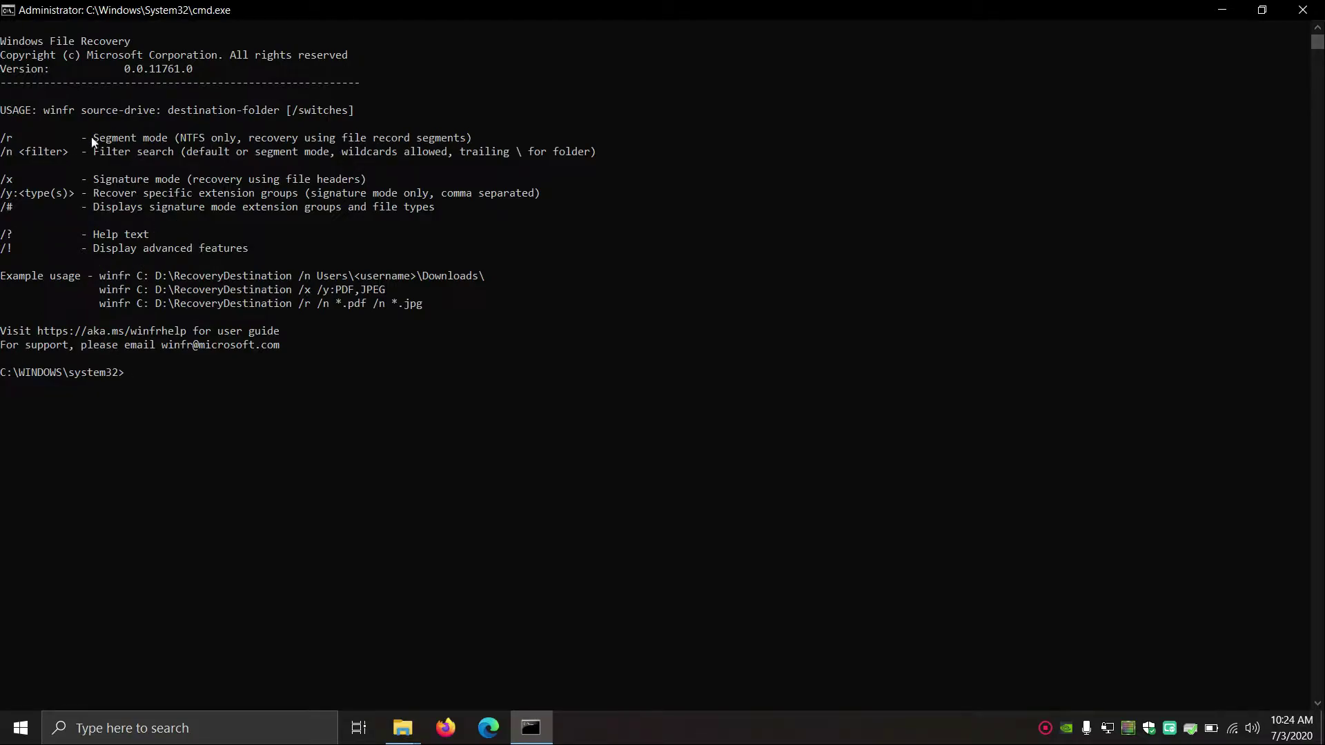
pyautogui.moveTo(1, 138)
pyautogui.mouseDown()
pyautogui.moveTo(244, 252)
pyautogui.moveTo(2, 252)
pyautogui.mouseUp()
pyautogui.click(3, 252)
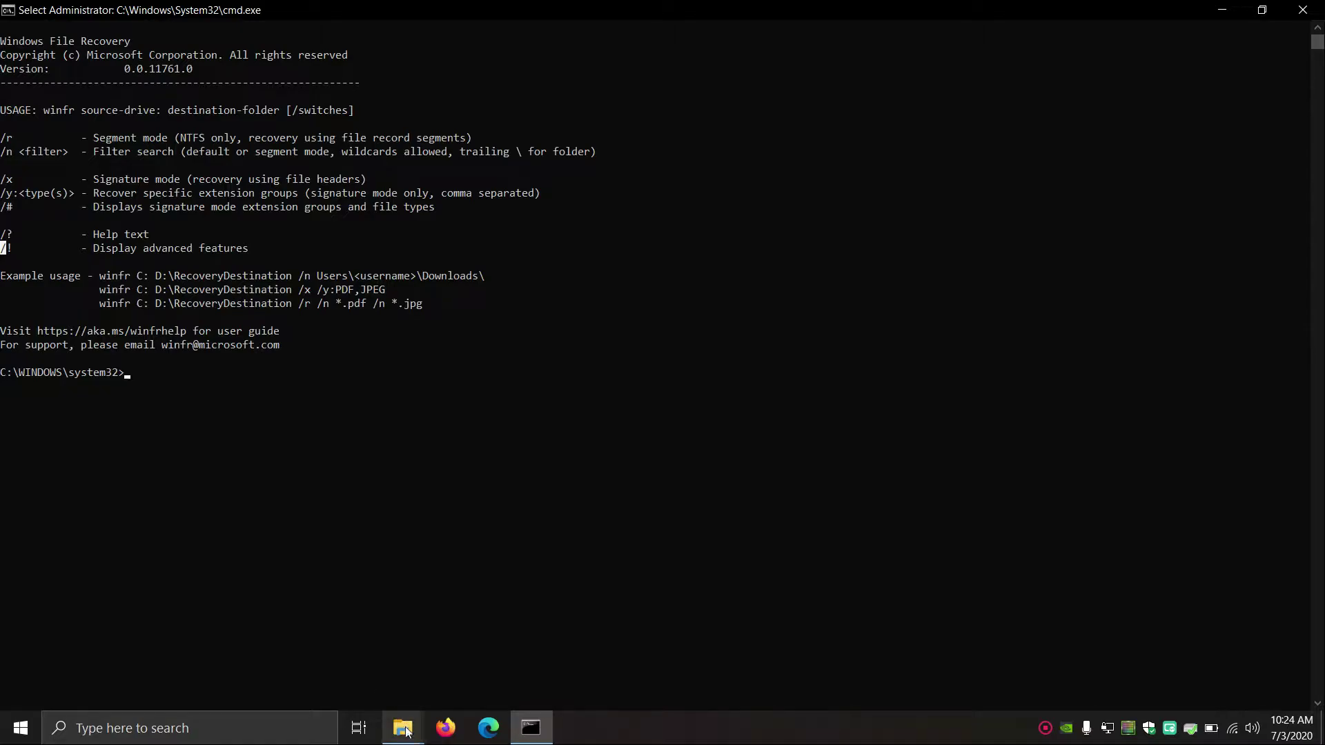
# Permanently delete all the files in the DeleteThese folder on drive C and minimize the folder window.
pyautogui.moveTo(407, 730)
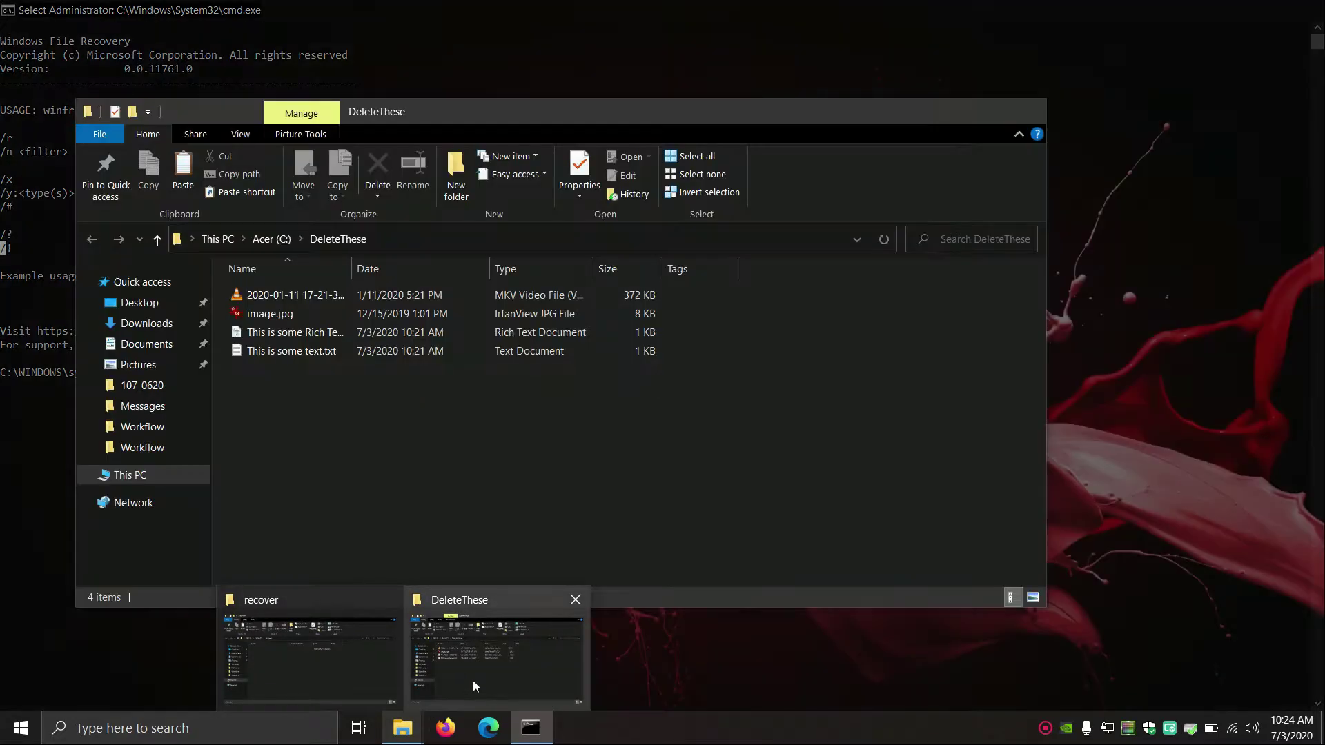
pyautogui.click(474, 681)
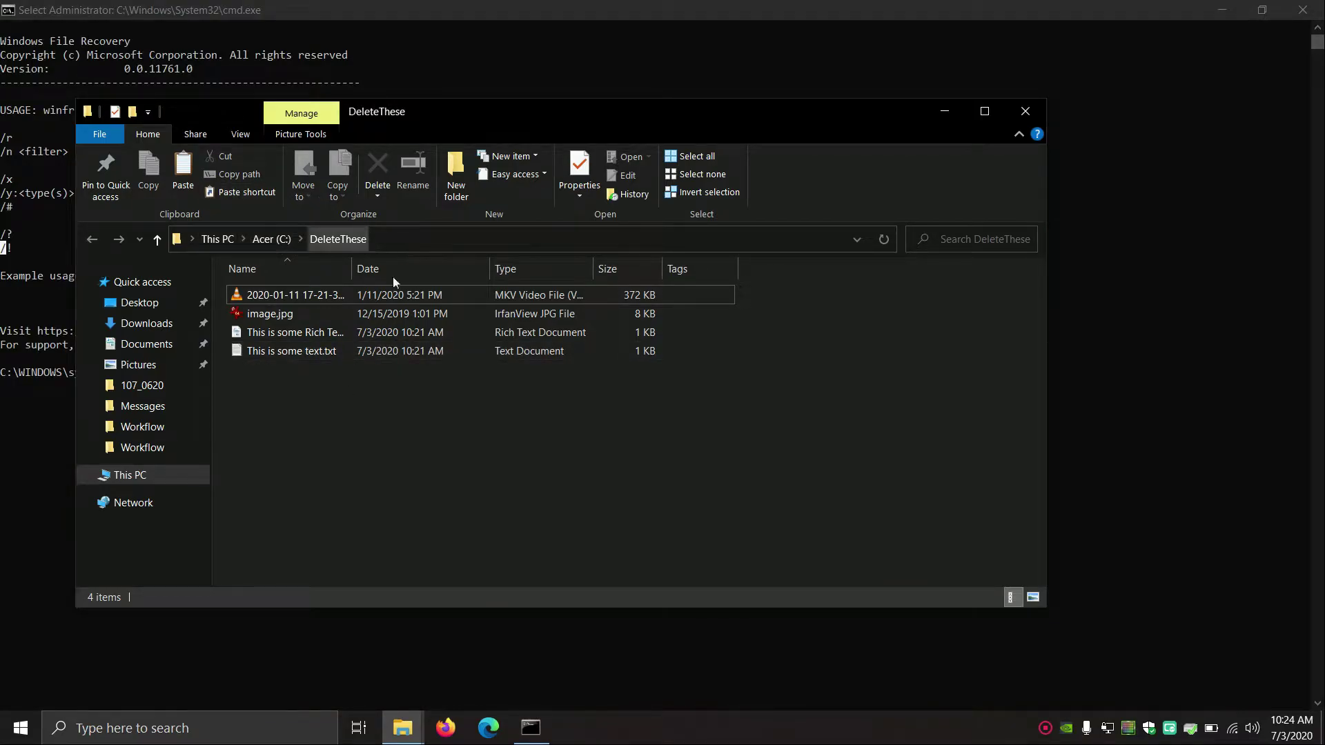
pyautogui.moveTo(371, 414); pyautogui.dragTo(254, 270)
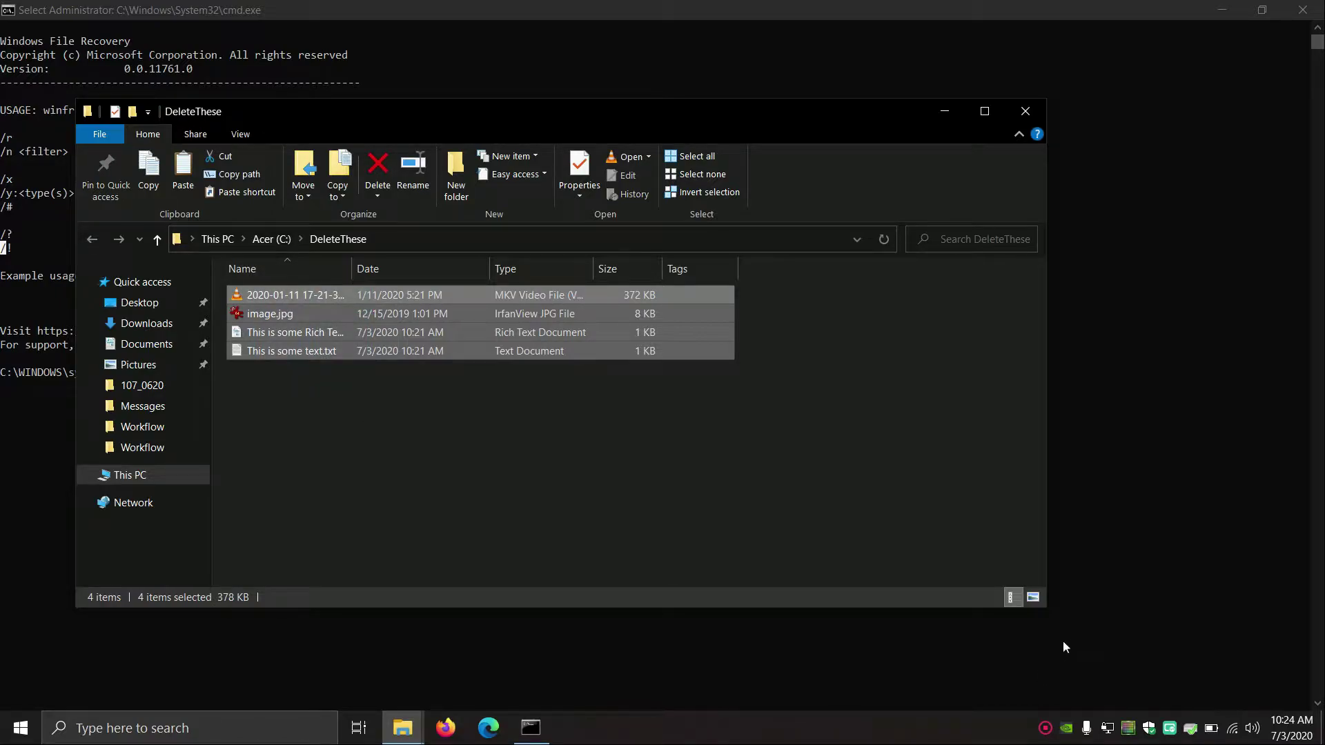
pyautogui.hotkey('shift', 'Delete')
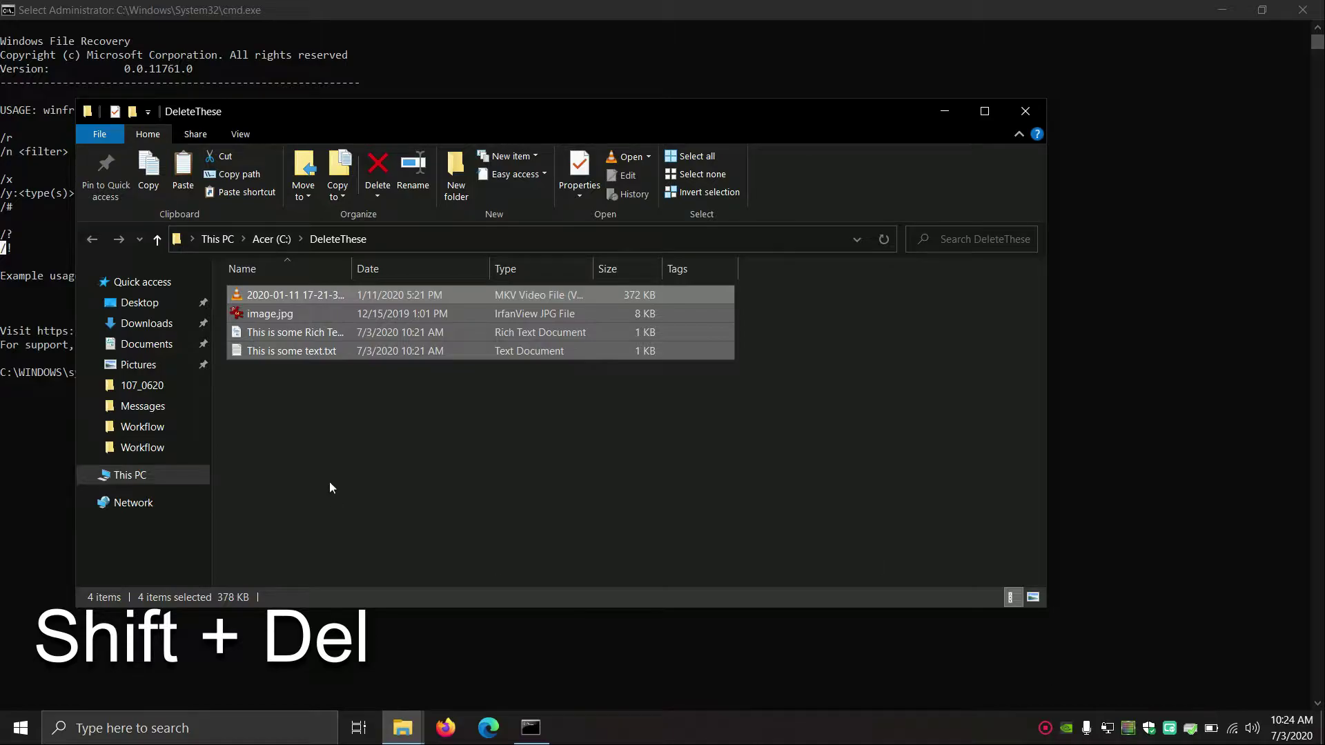
pyautogui.rightClick(270, 342)
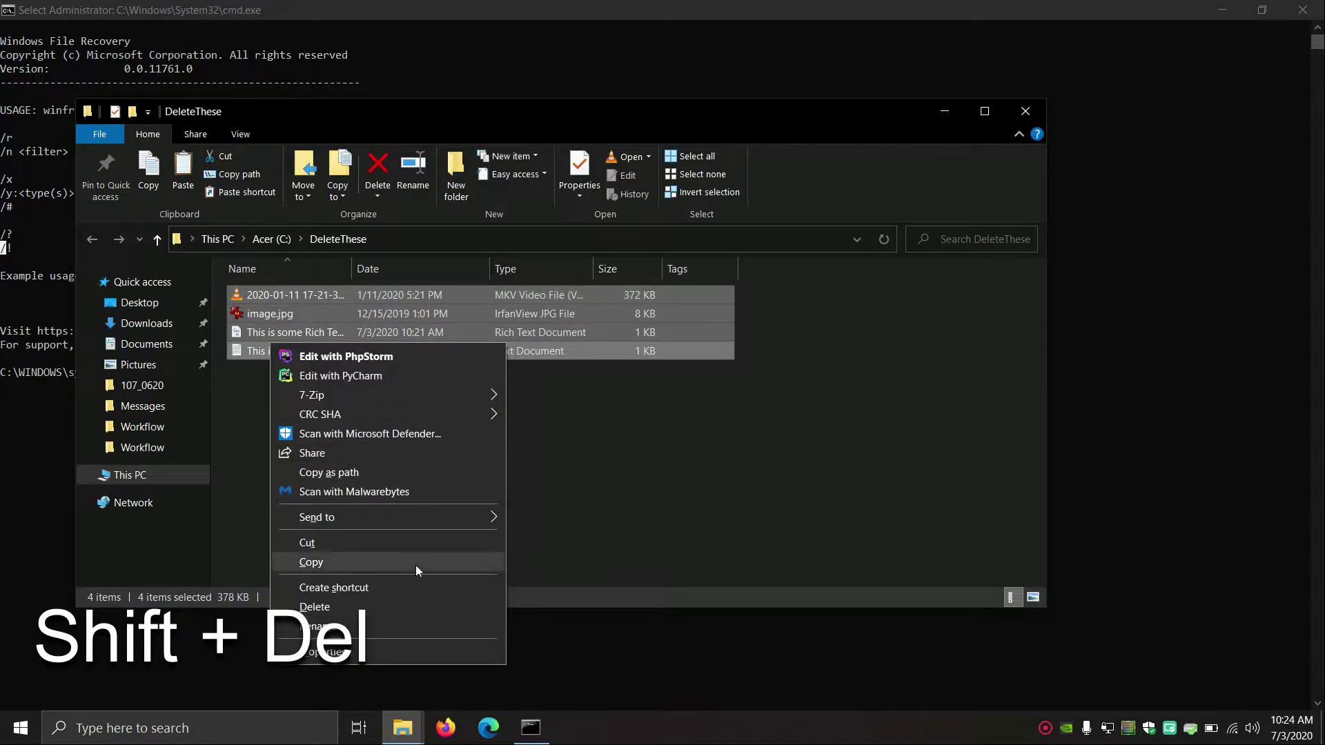
pyautogui.keyDown('shift'); pyautogui.click(411, 605); pyautogui.keyUp('shift')
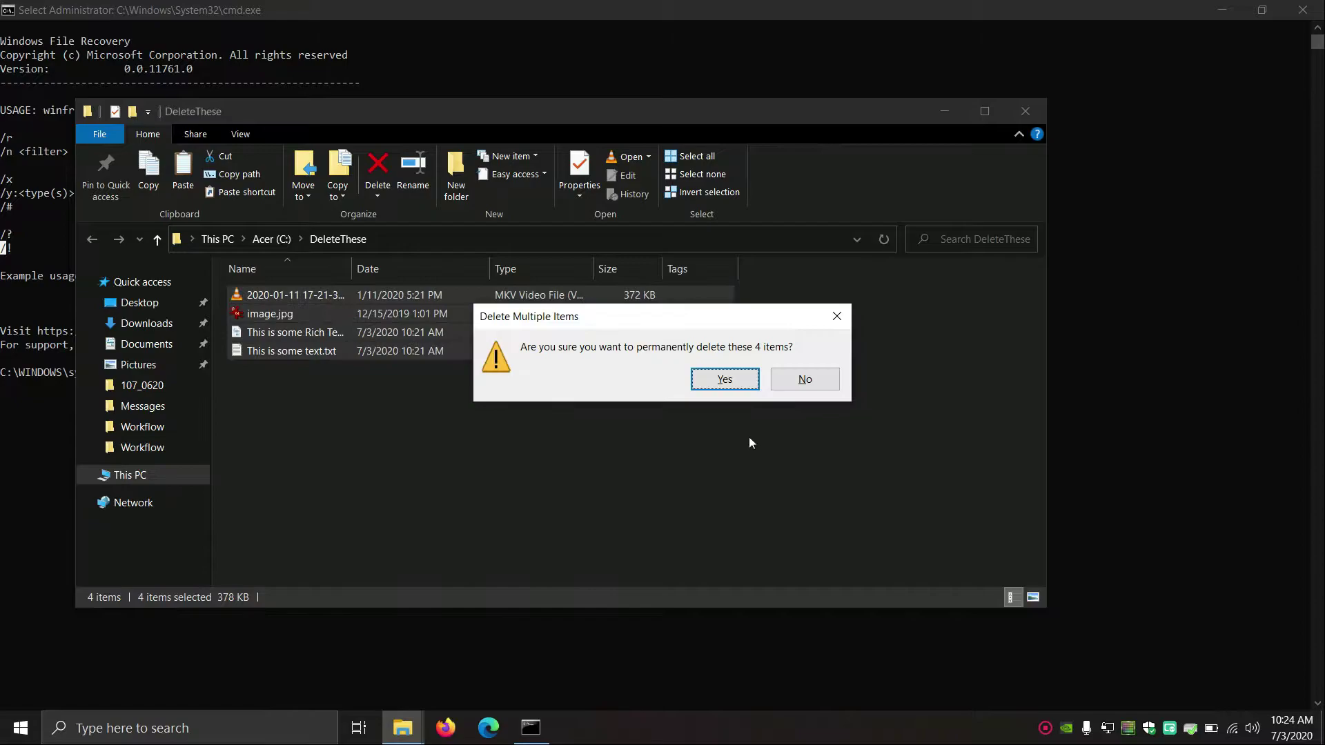
pyautogui.click(699, 380)
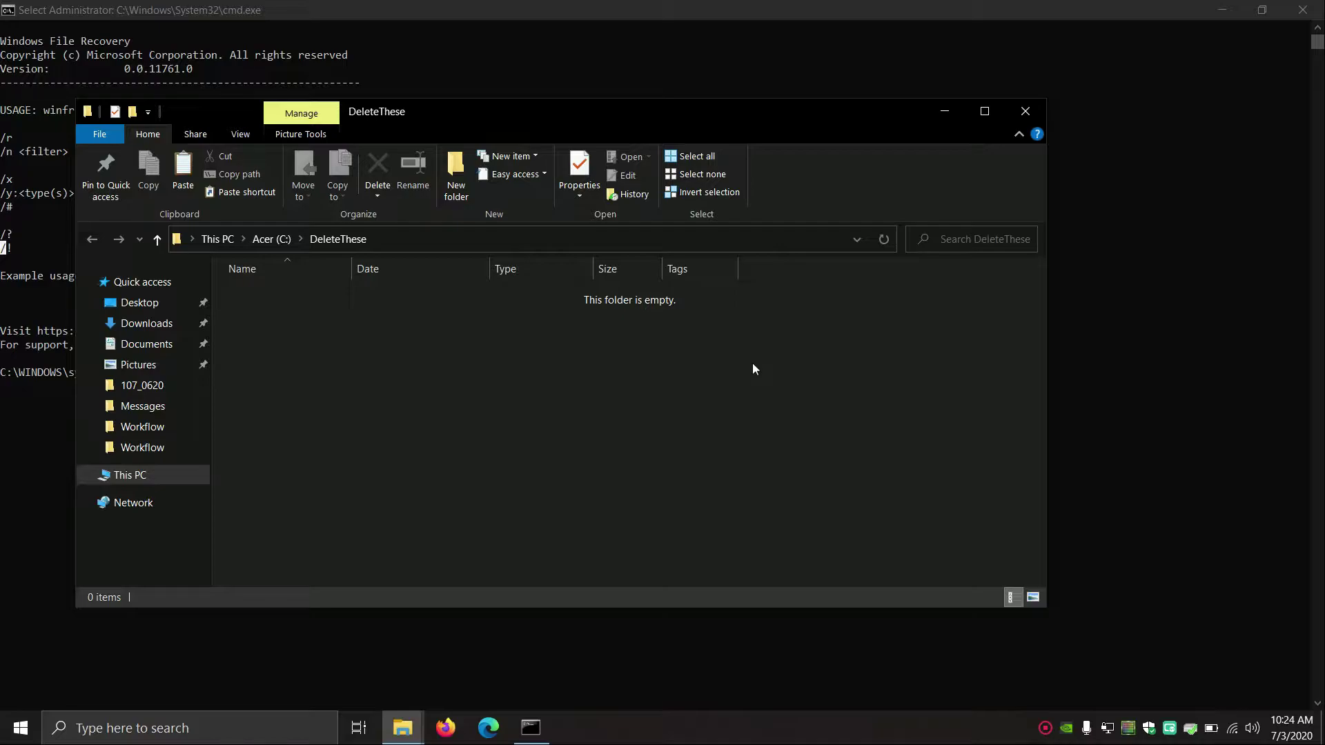
pyautogui.click(943, 111)
# Begin the recovery command in the command prompt with winfr C: D:\Recover, checking the recover folder's path in File Explorer.
pyautogui.click(543, 456)
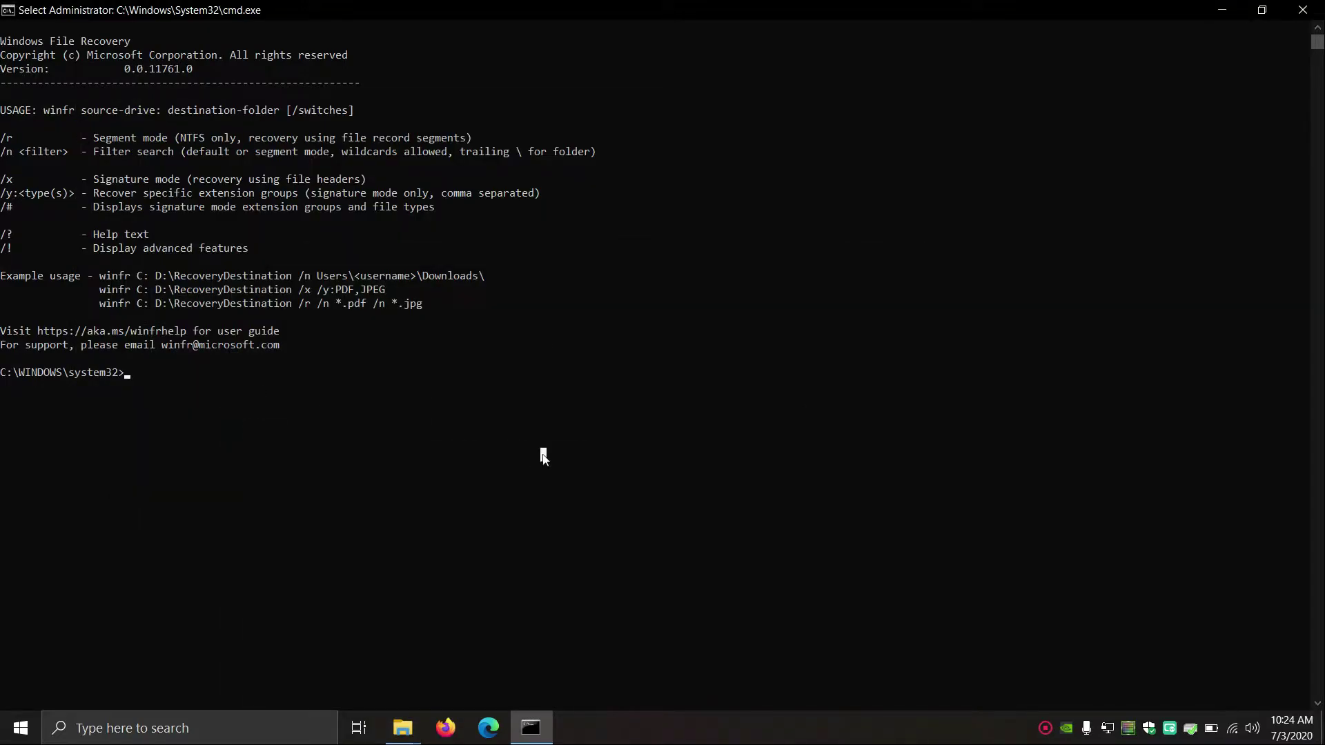
pyautogui.write('winfr C:')
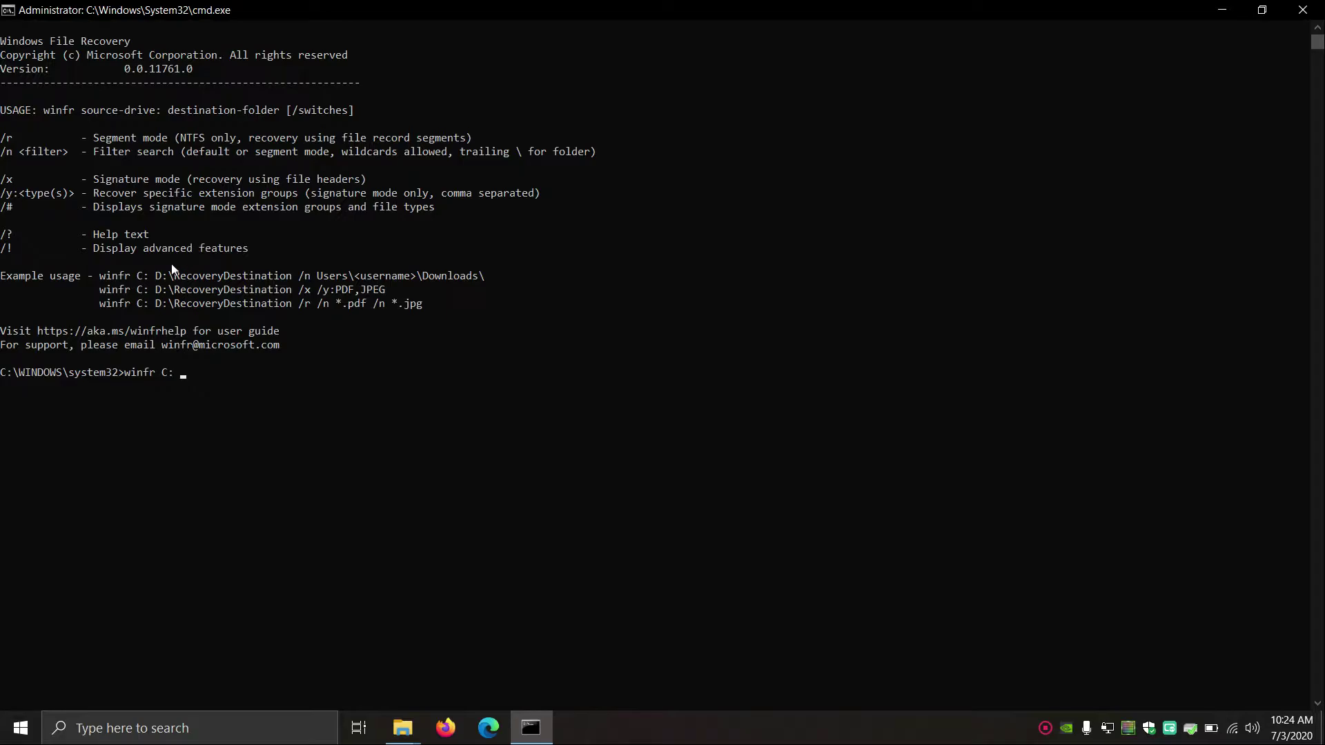
pyautogui.moveTo(405, 731)
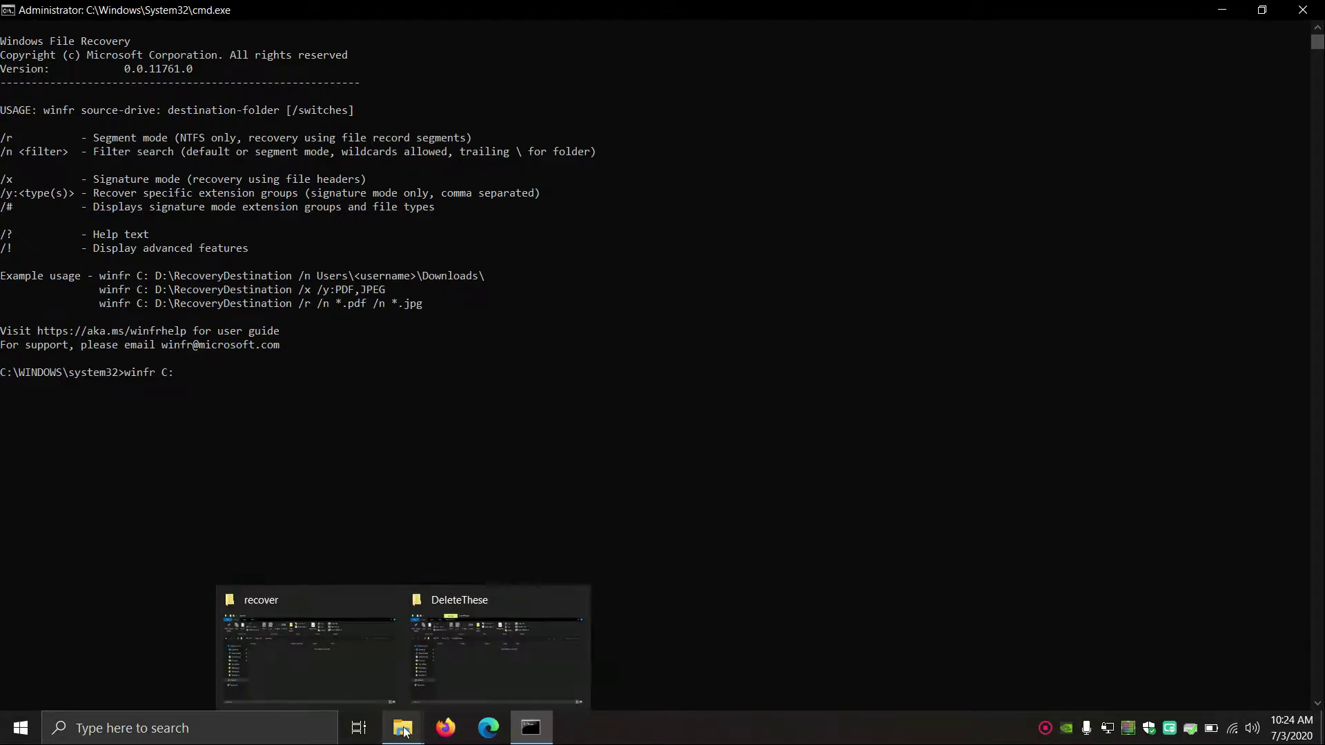
pyautogui.click(354, 676)
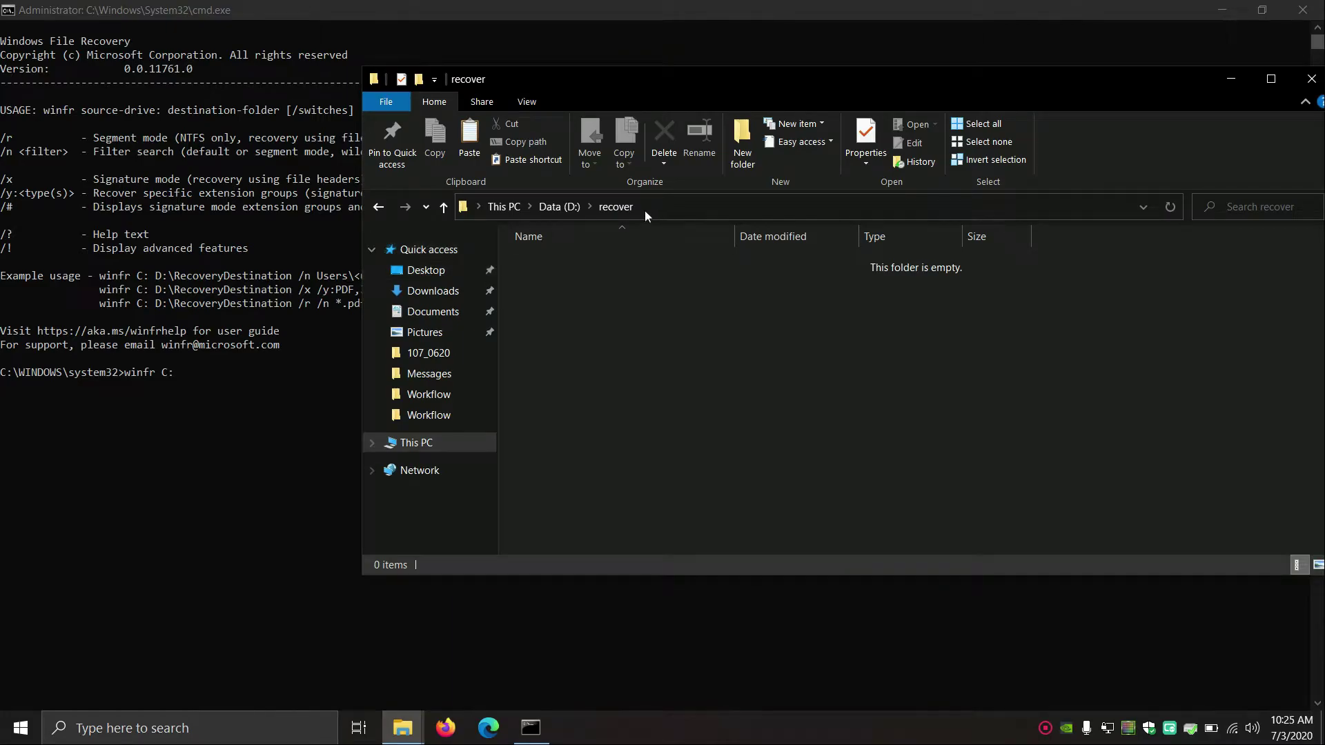
pyautogui.click(644, 208)
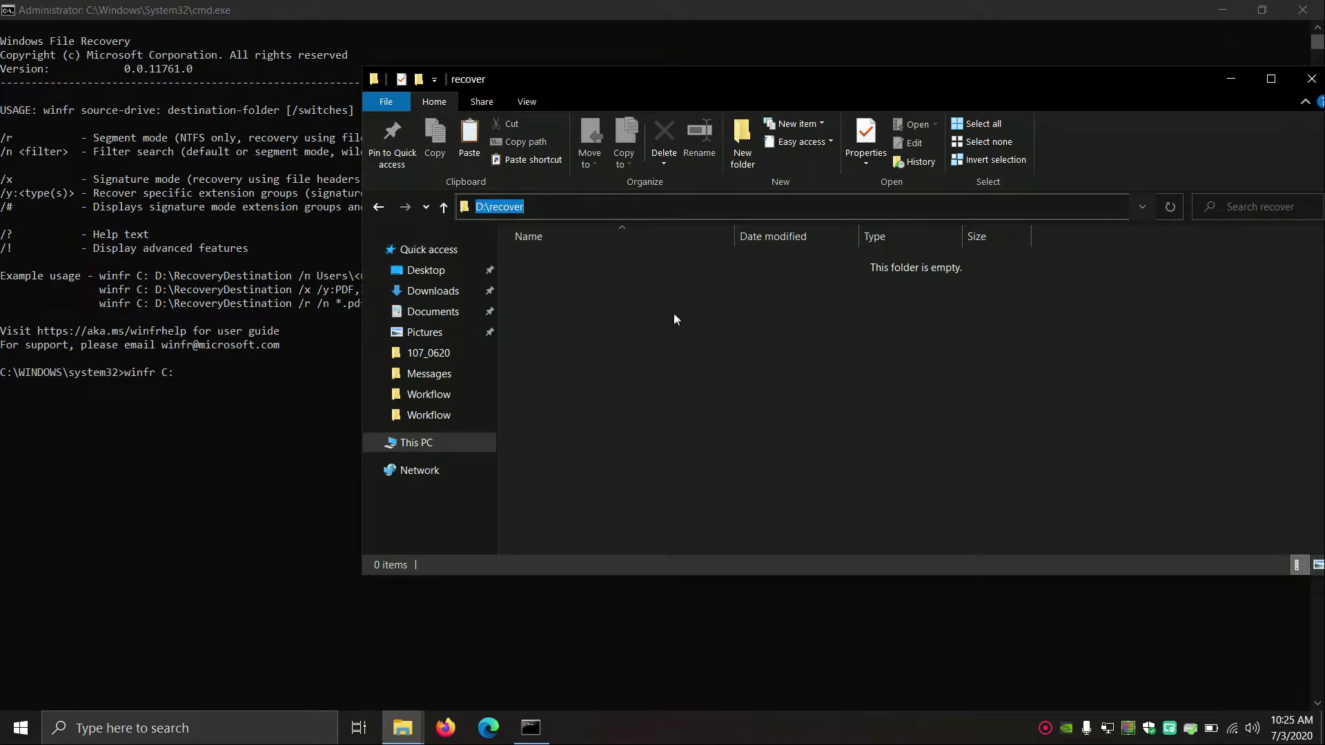
pyautogui.click(190, 459)
pyautogui.click(270, 374)
pyautogui.write('D:\\Recover')
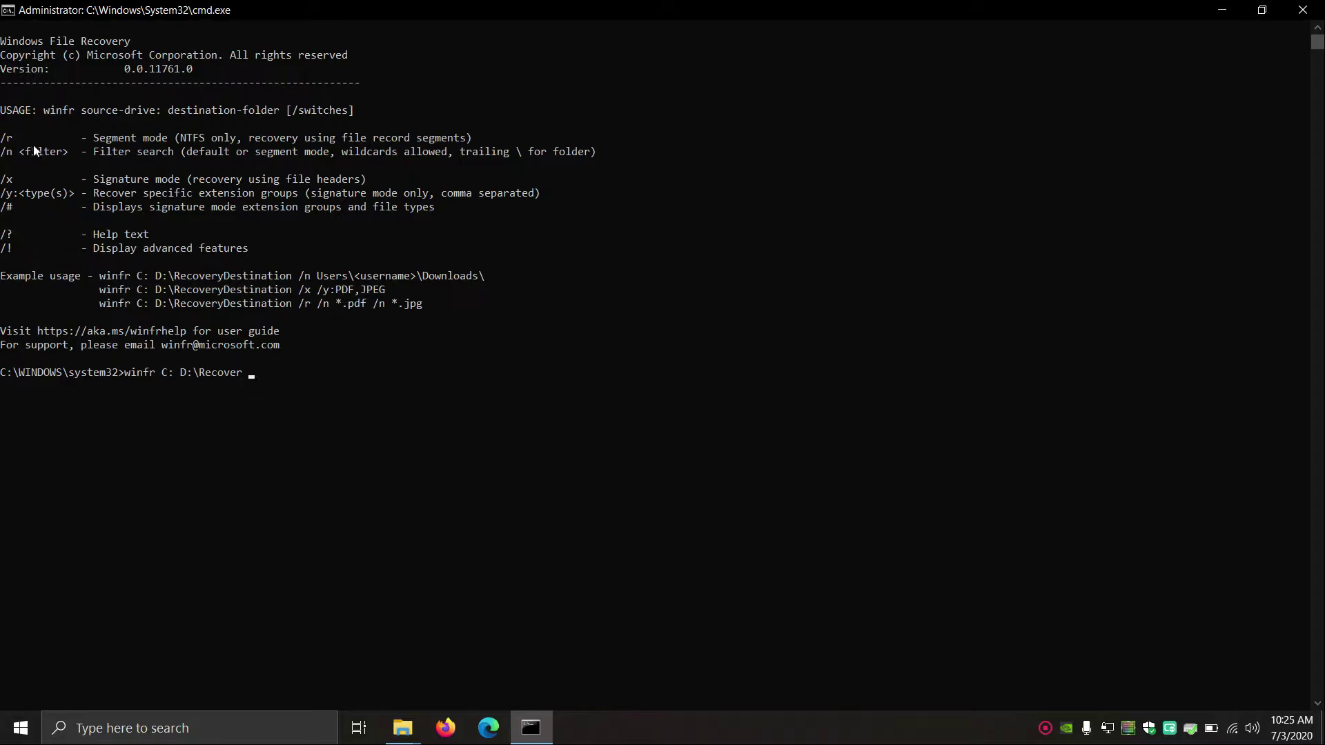
# Complete the recovery command with the switches /r /n DeleteThese and run it.
pyautogui.moveTo(4, 140); pyautogui.dragTo(156, 141)
pyautogui.click(438, 383)
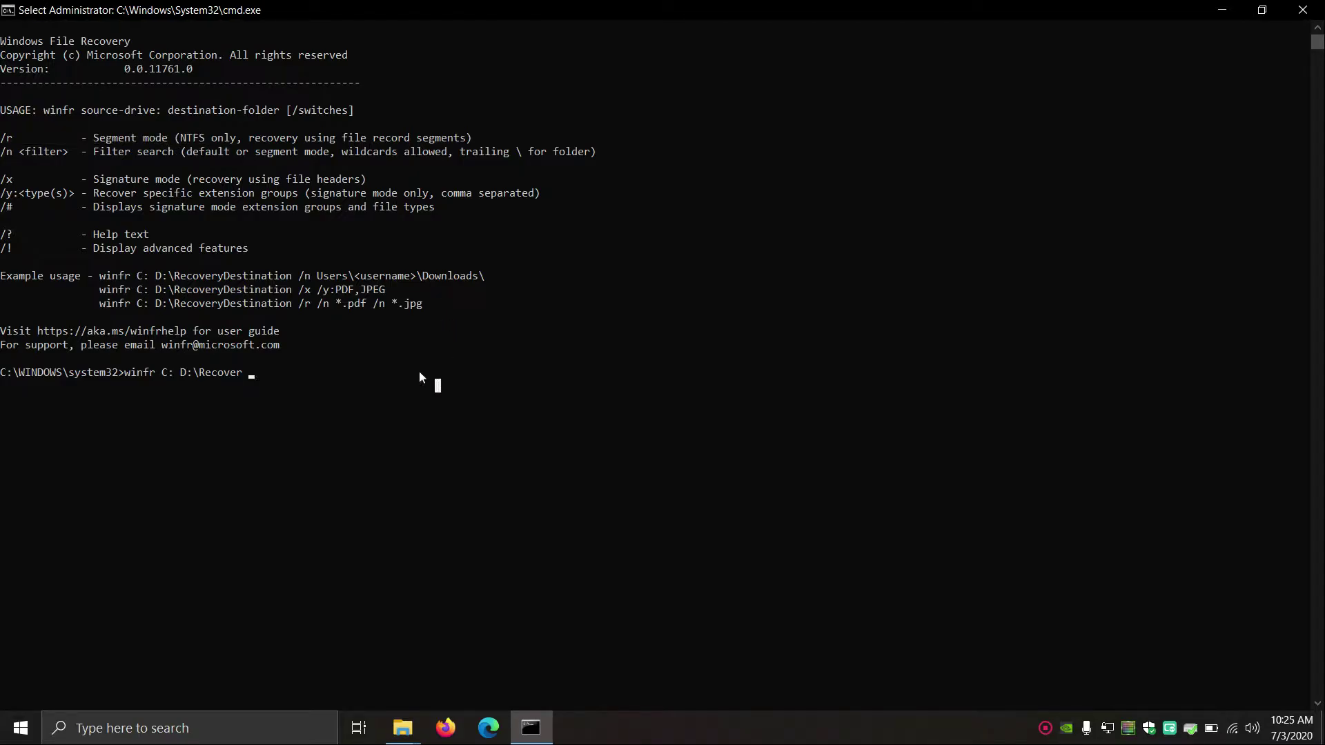
pyautogui.write('/r /n')
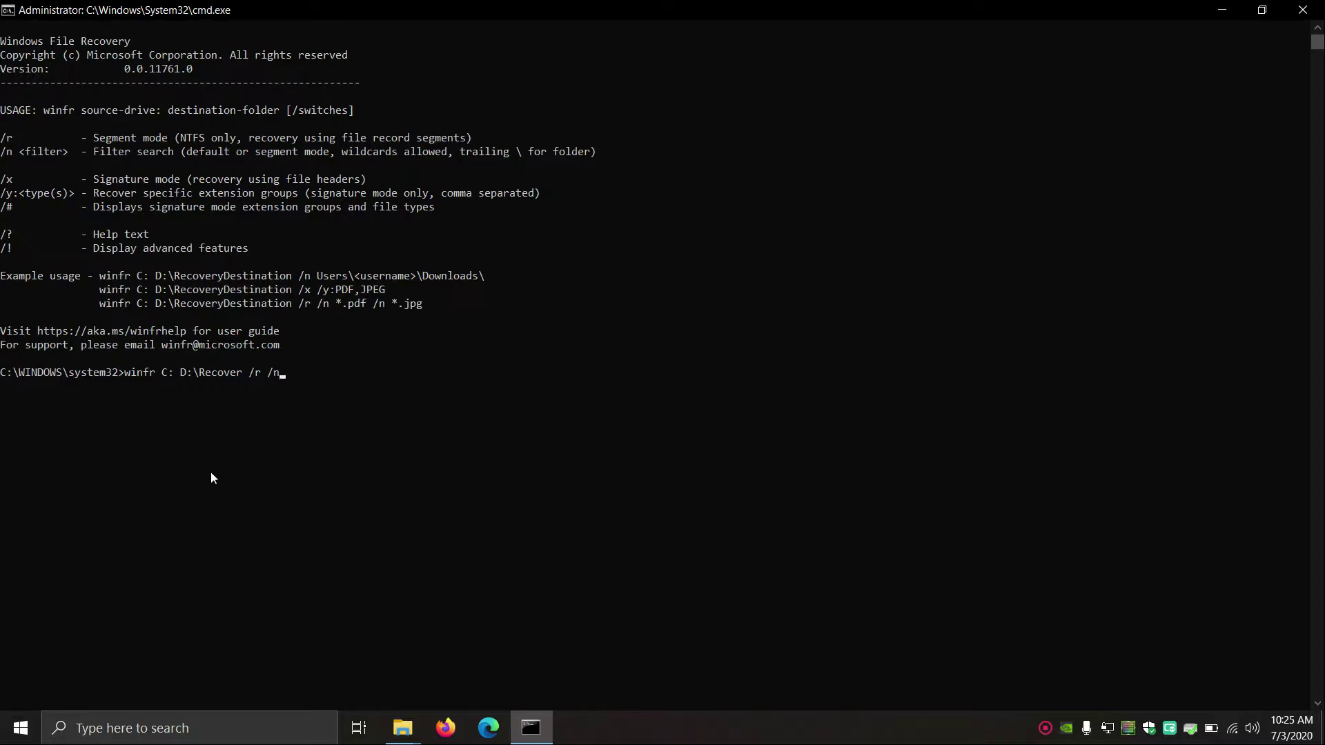
pyautogui.write('De')
pyautogui.press('BackSpace')
pyautogui.press('BackSpace')
pyautogui.write('DeleteThese')
pyautogui.press('Return')
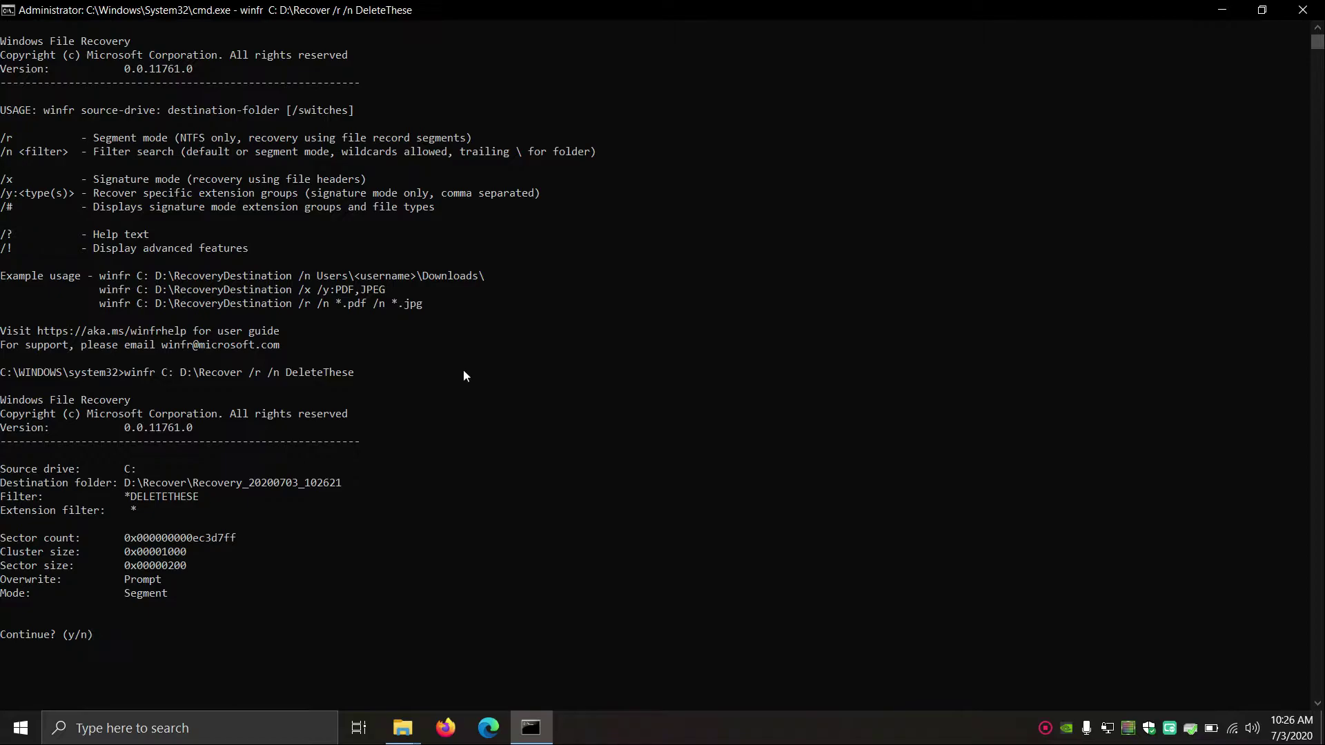
# Examine the source drive, destination folder and filter in the recovery command's summary.
pyautogui.moveTo(8, 471); pyautogui.dragTo(155, 472)
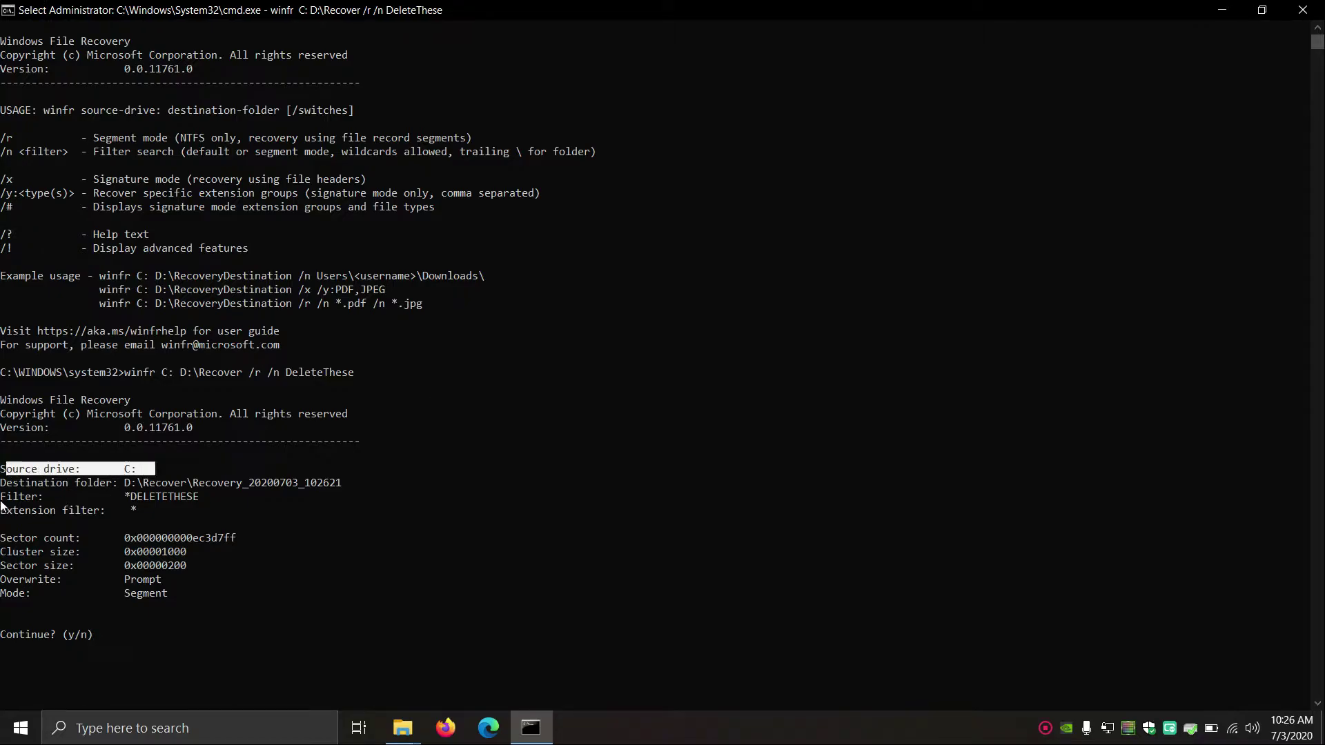
pyautogui.moveTo(2, 487); pyautogui.dragTo(360, 483)
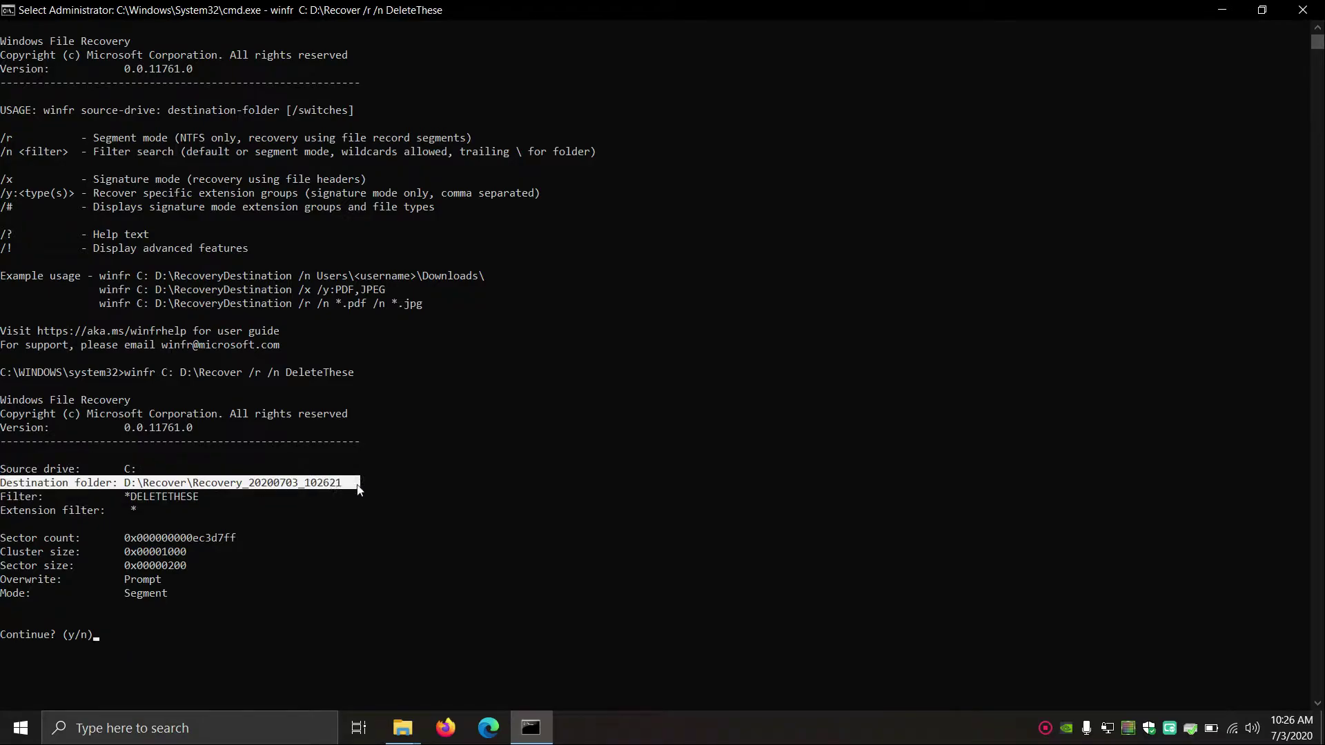
pyautogui.click(202, 483)
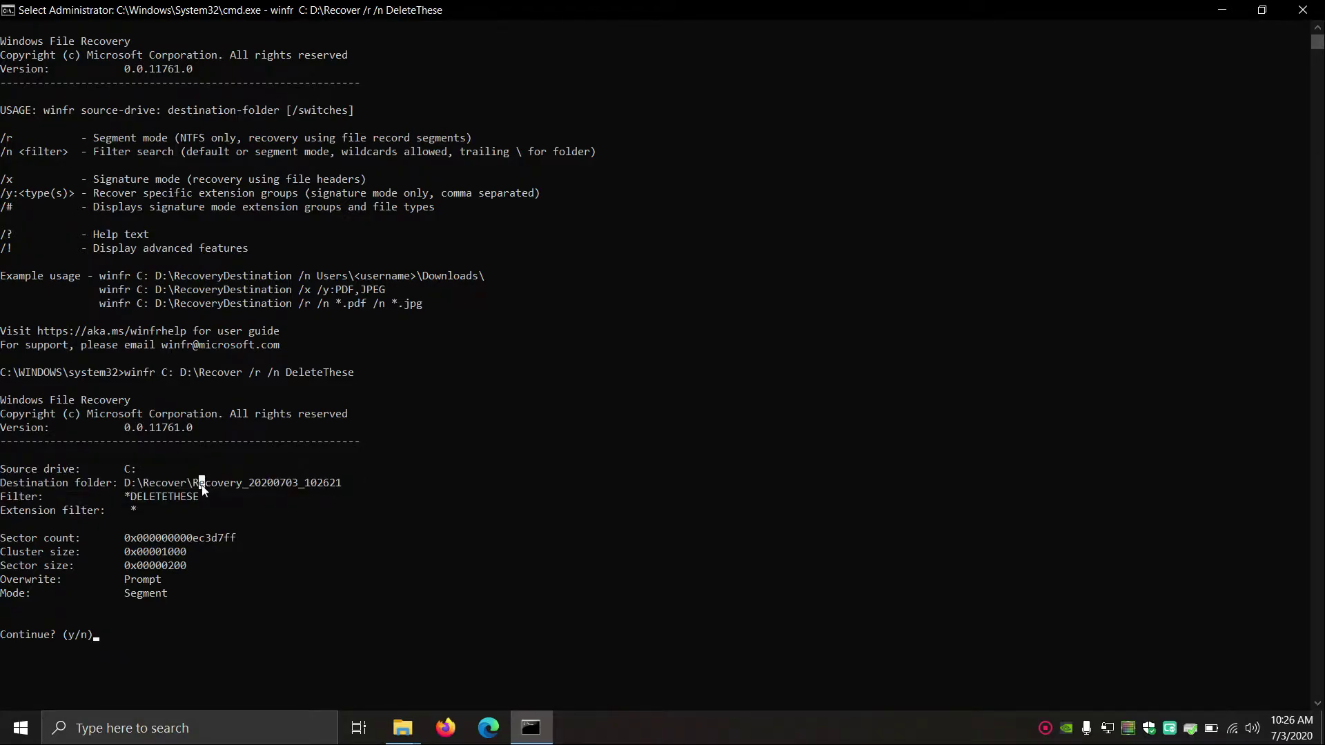
pyautogui.moveTo(200, 486); pyautogui.dragTo(355, 490)
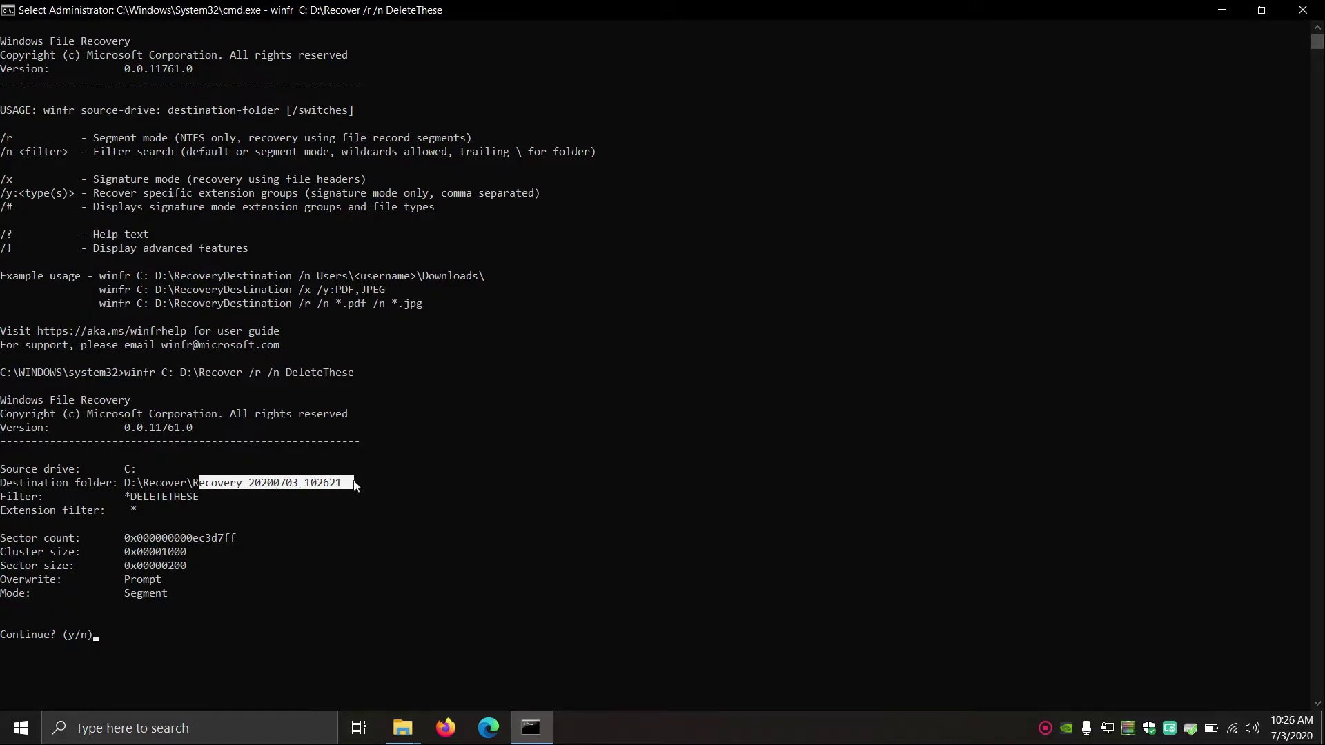
pyautogui.click(351, 486)
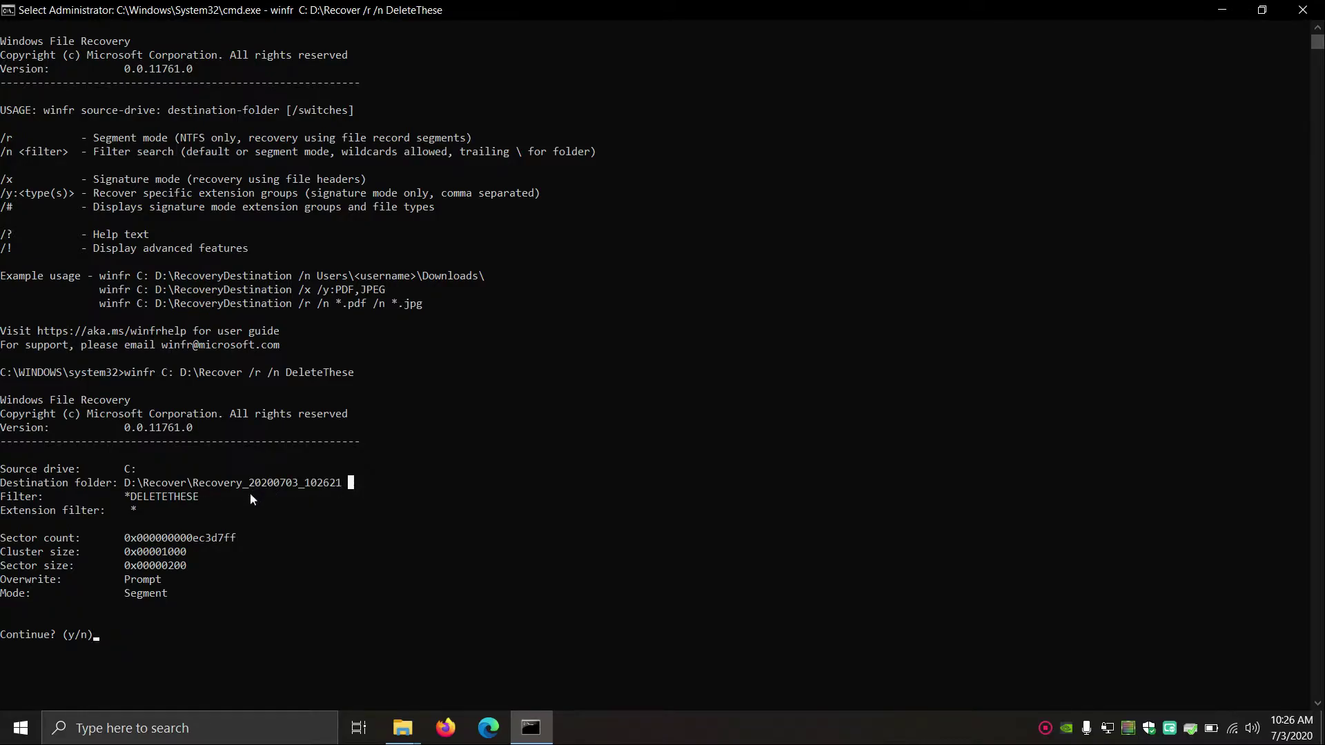
pyautogui.click(293, 496)
pyautogui.click(4, 497)
pyautogui.moveTo(21, 499); pyautogui.dragTo(198, 501)
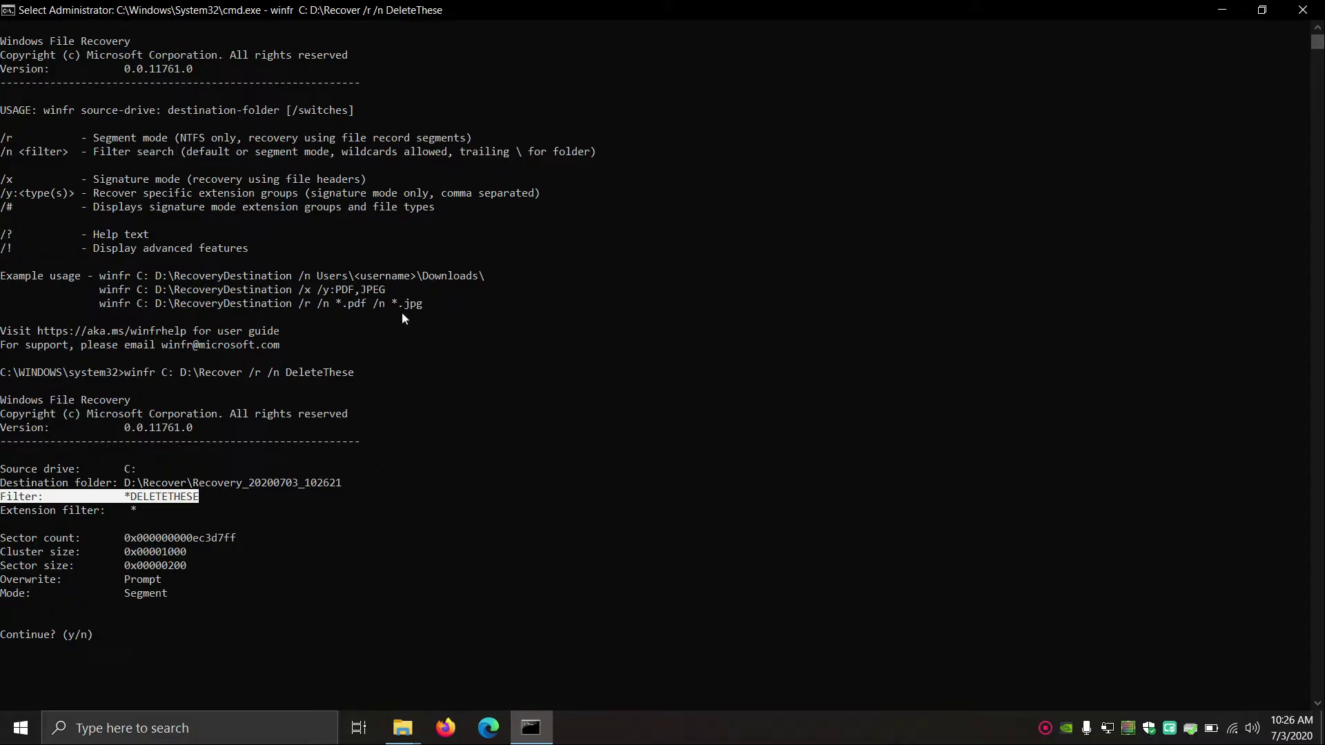
# Compare the example winfr commands for filtering by file extension and by folder path in the usage text.
pyautogui.moveTo(439, 306); pyautogui.dragTo(102, 309)
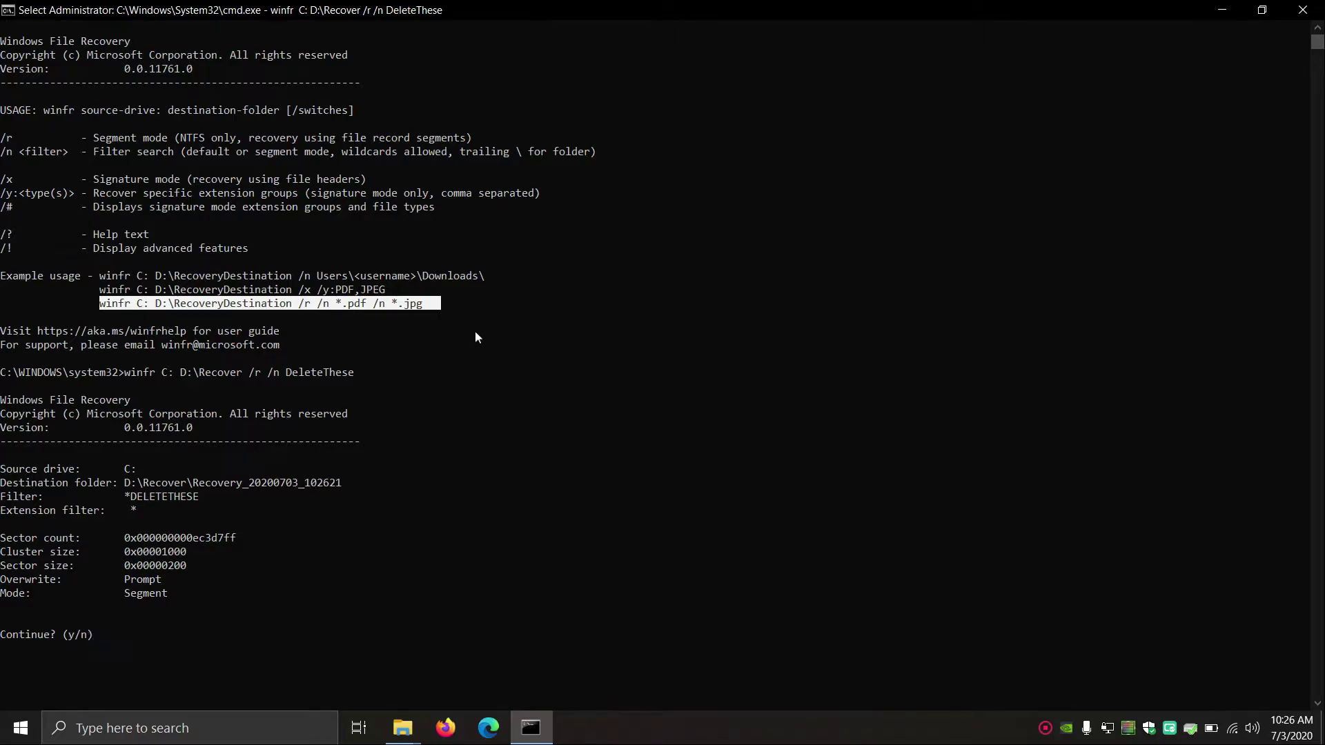
pyautogui.click(335, 359)
pyautogui.moveTo(513, 276); pyautogui.dragTo(175, 270)
pyautogui.click(175, 270)
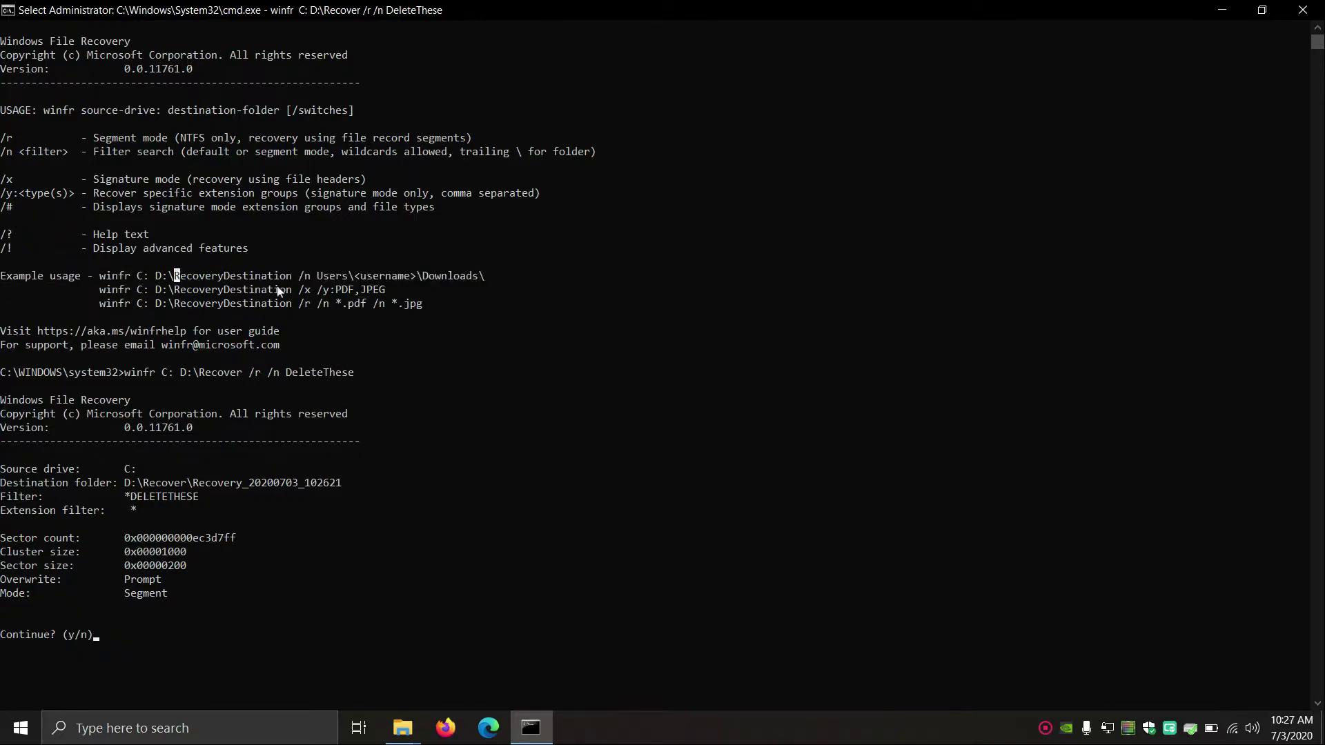
# Check the extension filter and mode in the recovery summary and confirm continuing with the recovery.
pyautogui.moveTo(2, 513); pyautogui.dragTo(157, 513)
pyautogui.click(59, 593)
pyautogui.click(116, 633)
pyautogui.press('y')
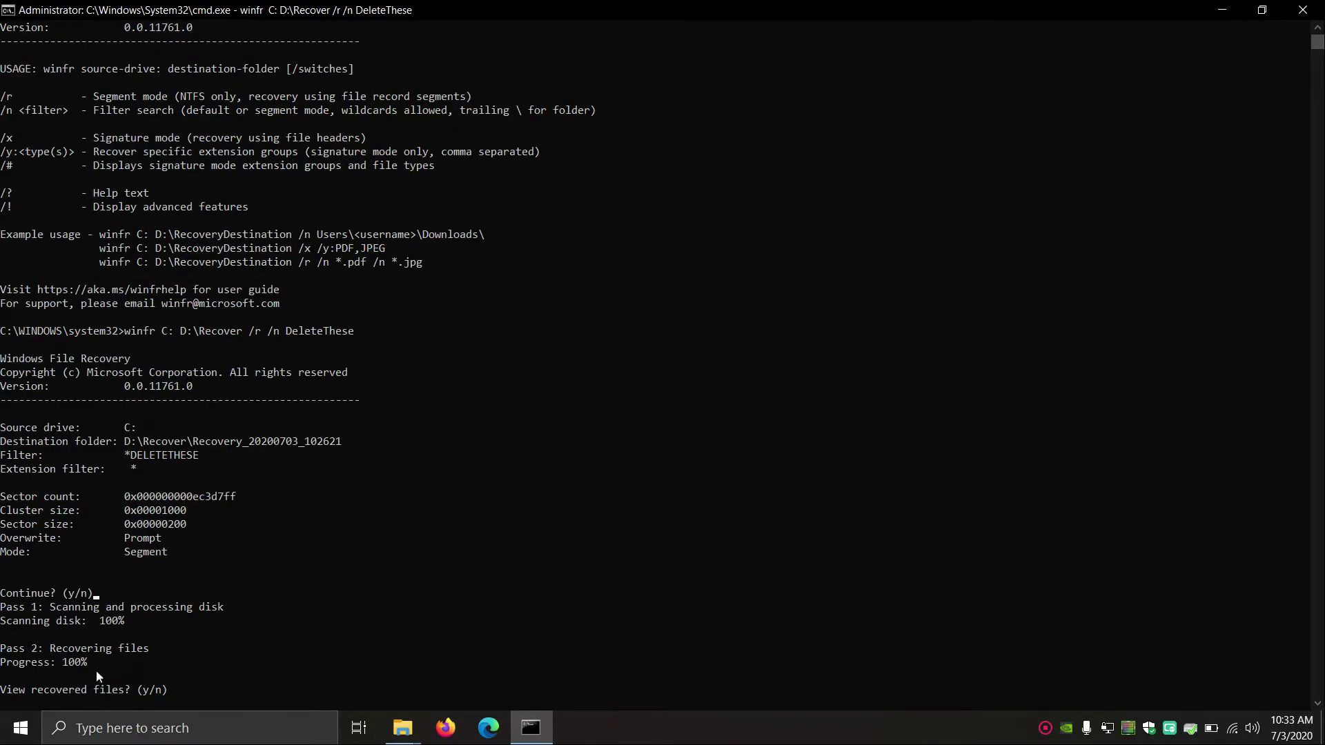
# Accept viewing the recovered files, read RecoveryLog.txt in the recovery folder and close it.
pyautogui.click(369, 652)
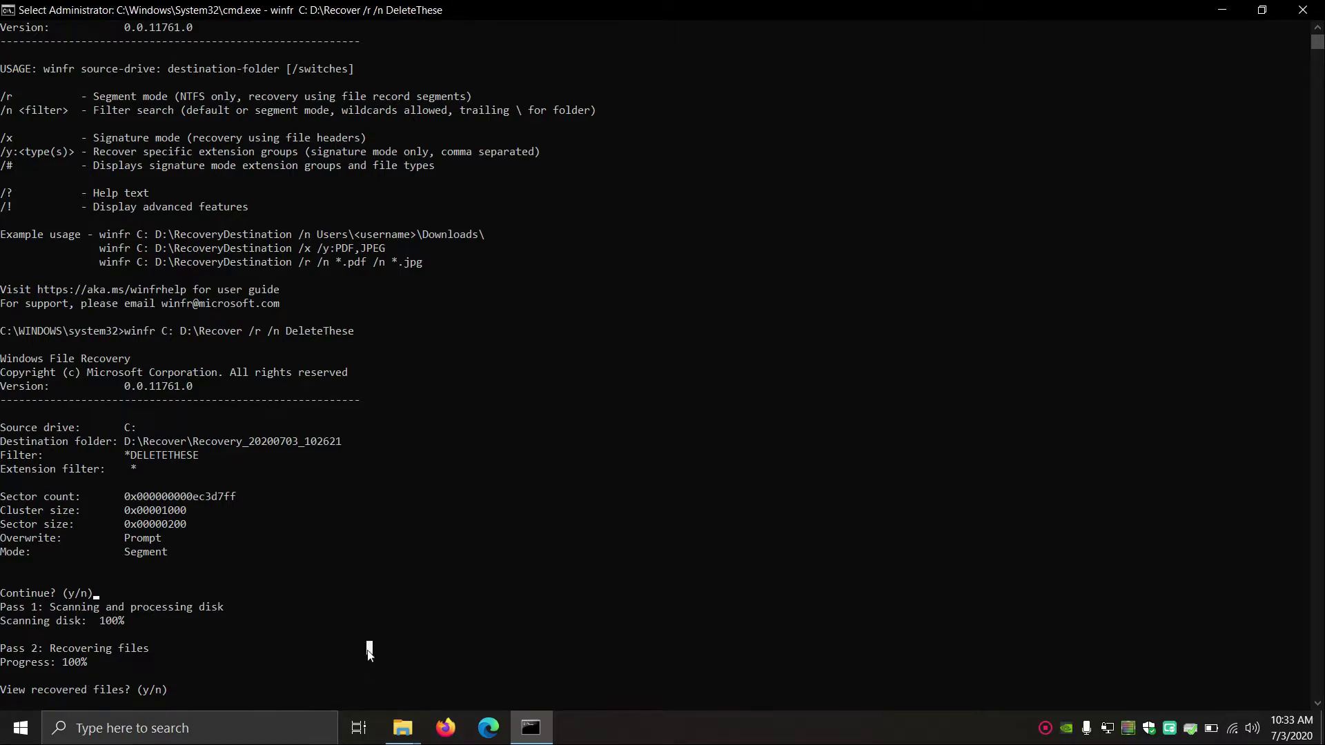
pyautogui.press('y')
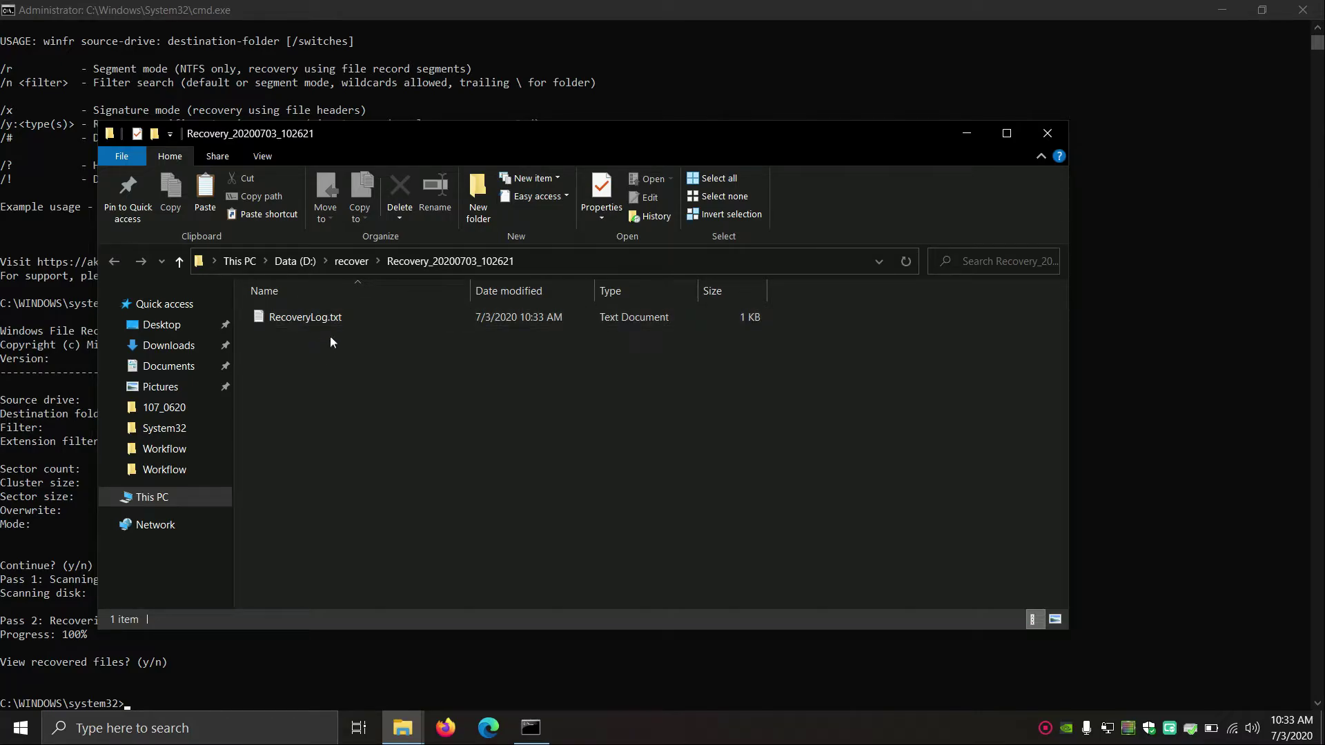
pyautogui.doubleClick(320, 317)
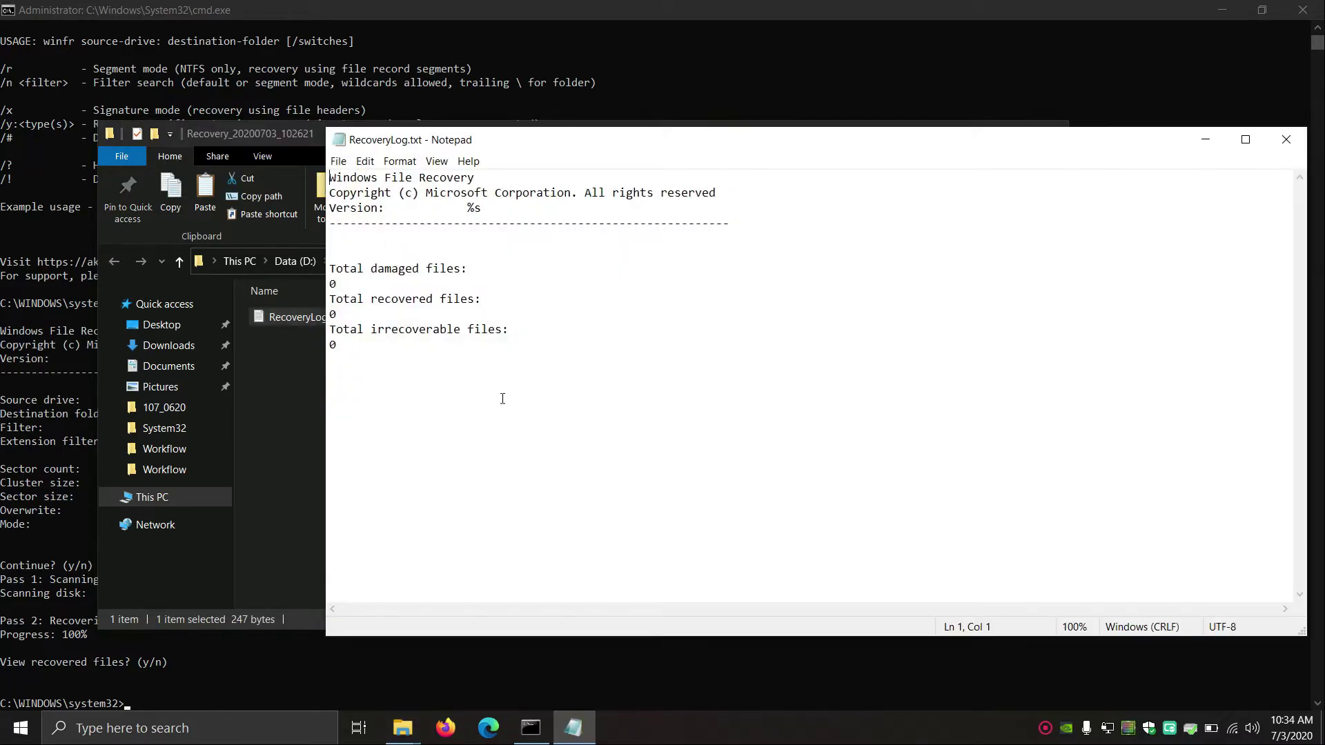
pyautogui.click(1285, 145)
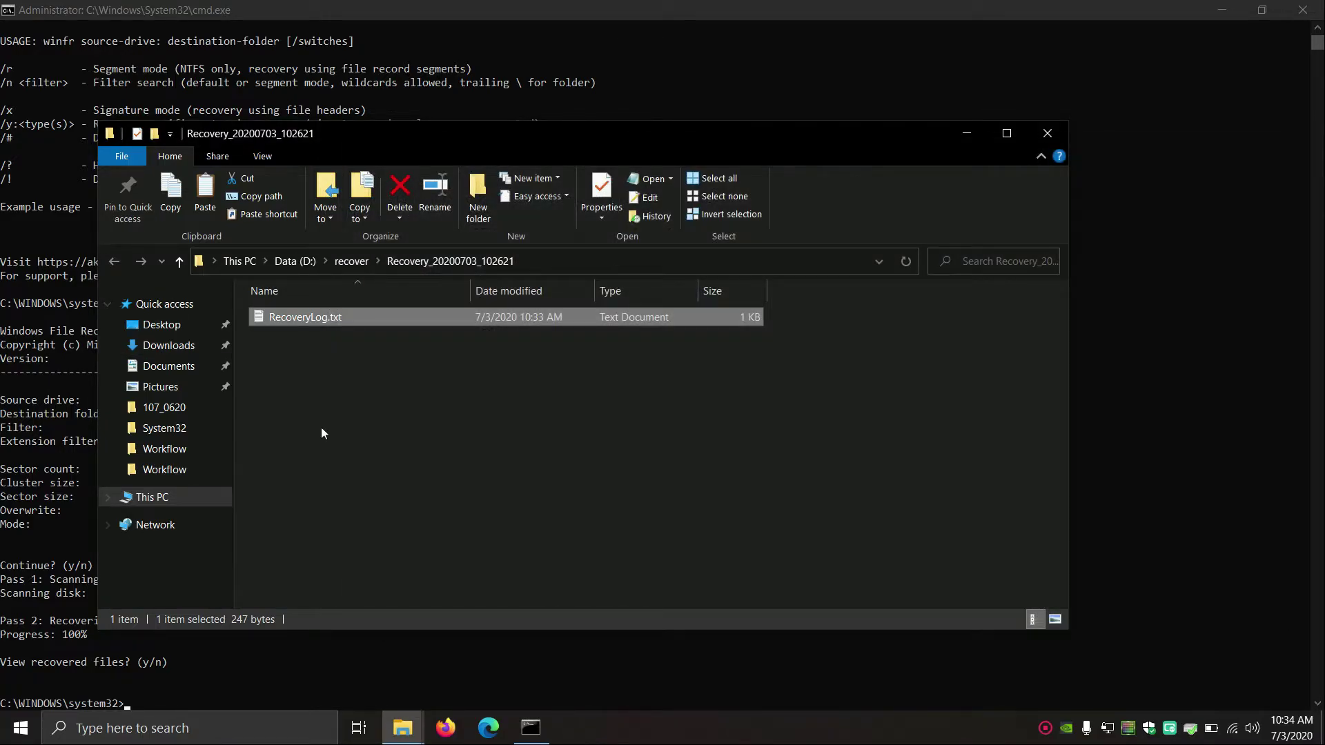
pyautogui.click(318, 328)
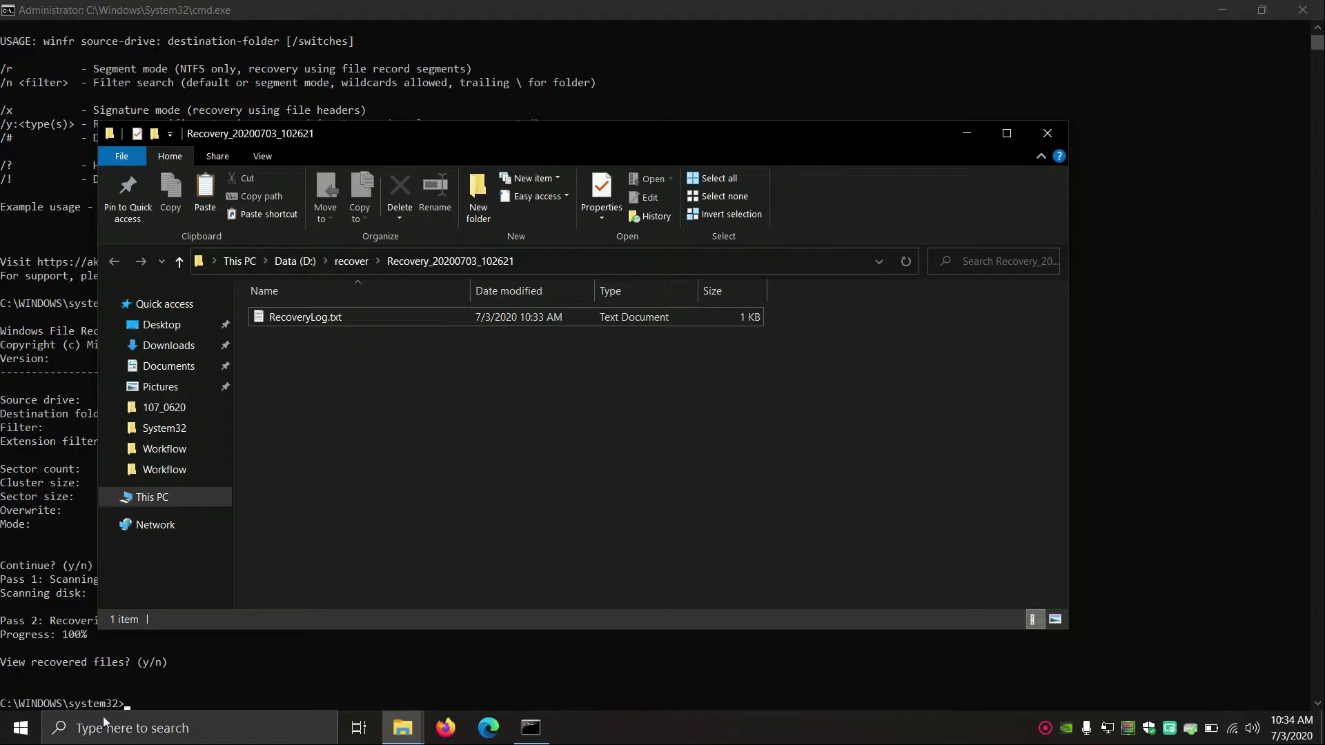
# Reuse the previous recovery command without its /n DeleteThese filter and run winfr C: D:\Recover /r in the command prompt.
pyautogui.click(230, 666)
pyautogui.press('Up')
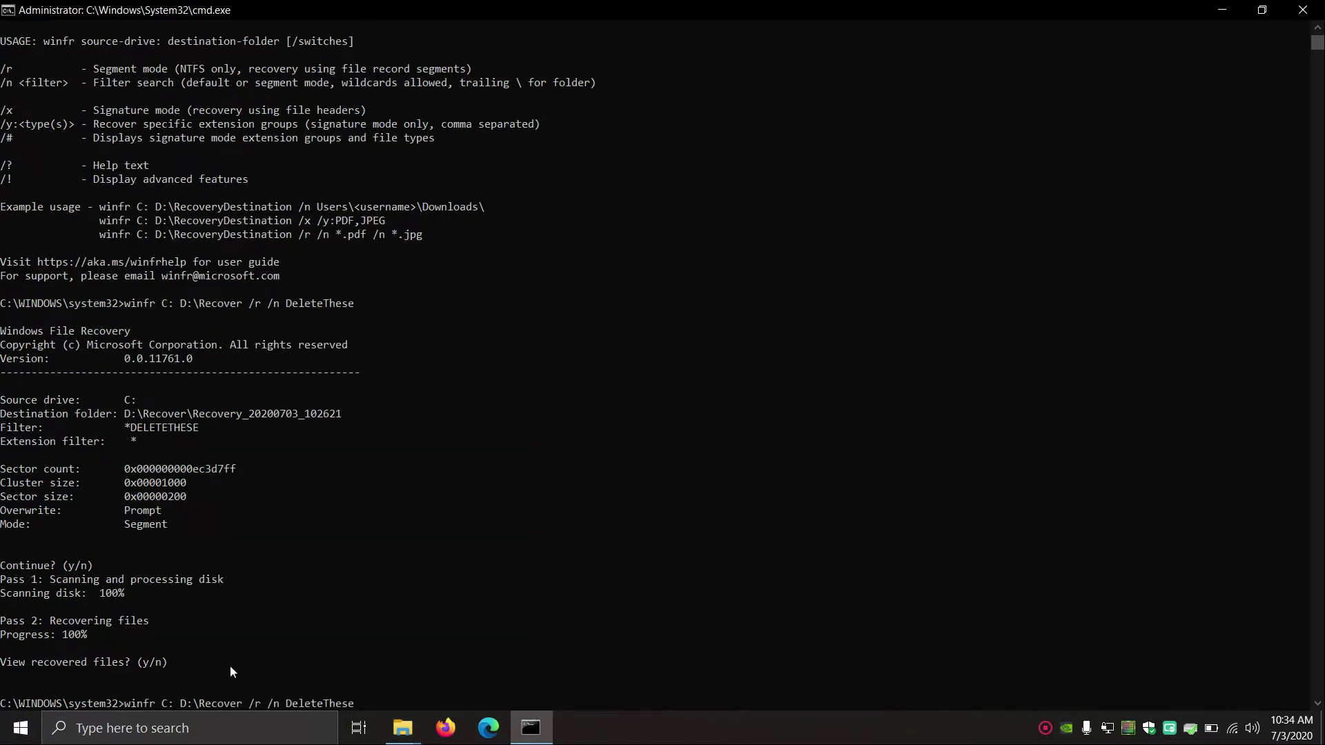
pyautogui.press('BackSpace')
pyautogui.press('BackSpace')
pyautogui.press('BackSpace')
pyautogui.press('BackSpace')
pyautogui.press('BackSpace')
pyautogui.press('BackSpace')
pyautogui.press('BackSpace')
pyautogui.press('BackSpace')
pyautogui.press('BackSpace')
pyautogui.press('BackSpace')
pyautogui.press('BackSpace')
pyautogui.press('BackSpace')
pyautogui.press('BackSpace')
pyautogui.press('BackSpace')
pyautogui.press('Return')
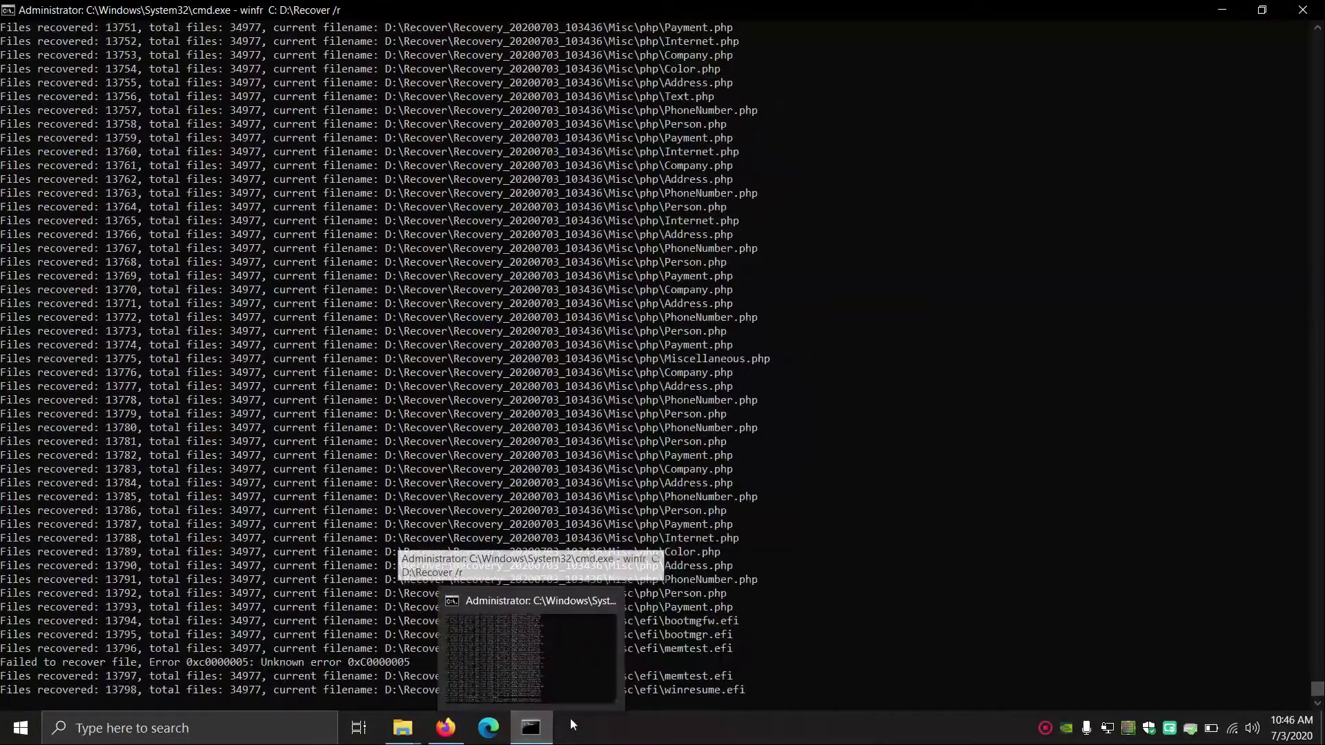
# In File Explorer, examine the recovered PNG files in the Pictures folder of Recovery_20200703_103436.
pyautogui.moveTo(435, 740)
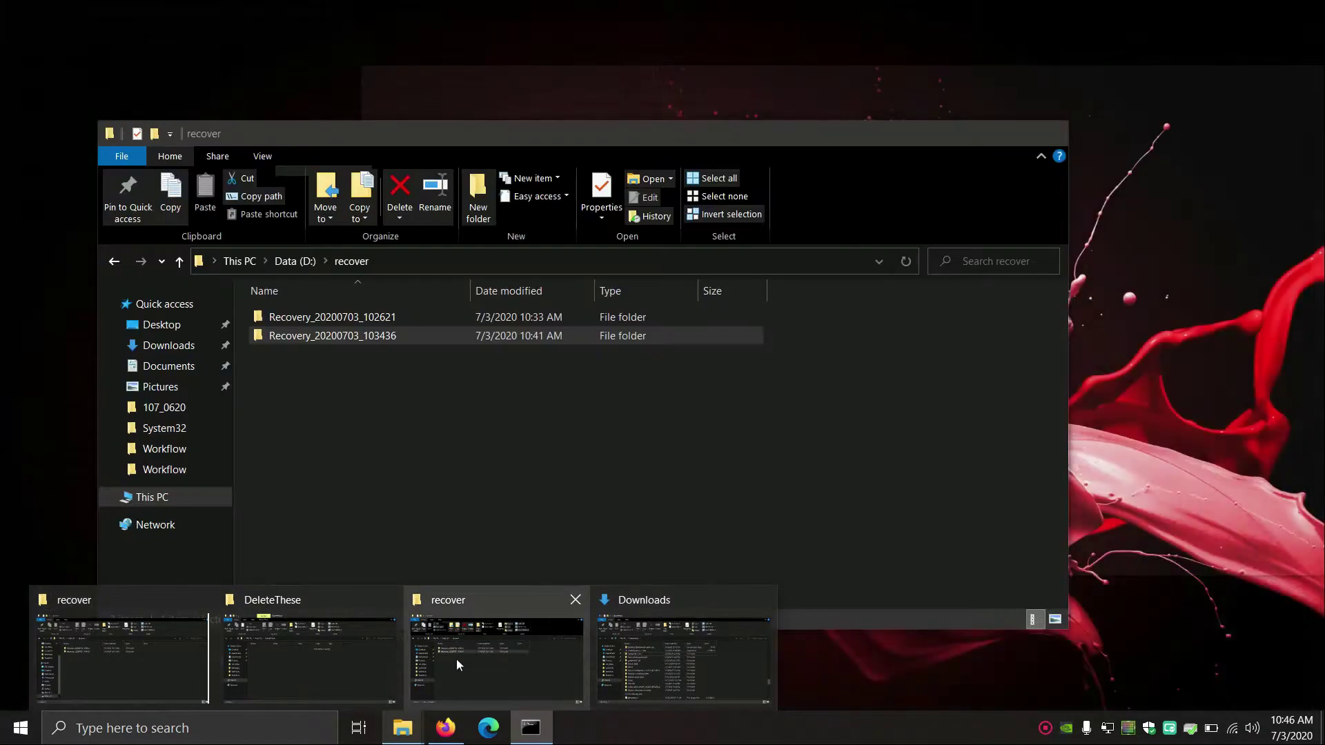
pyautogui.click(457, 660)
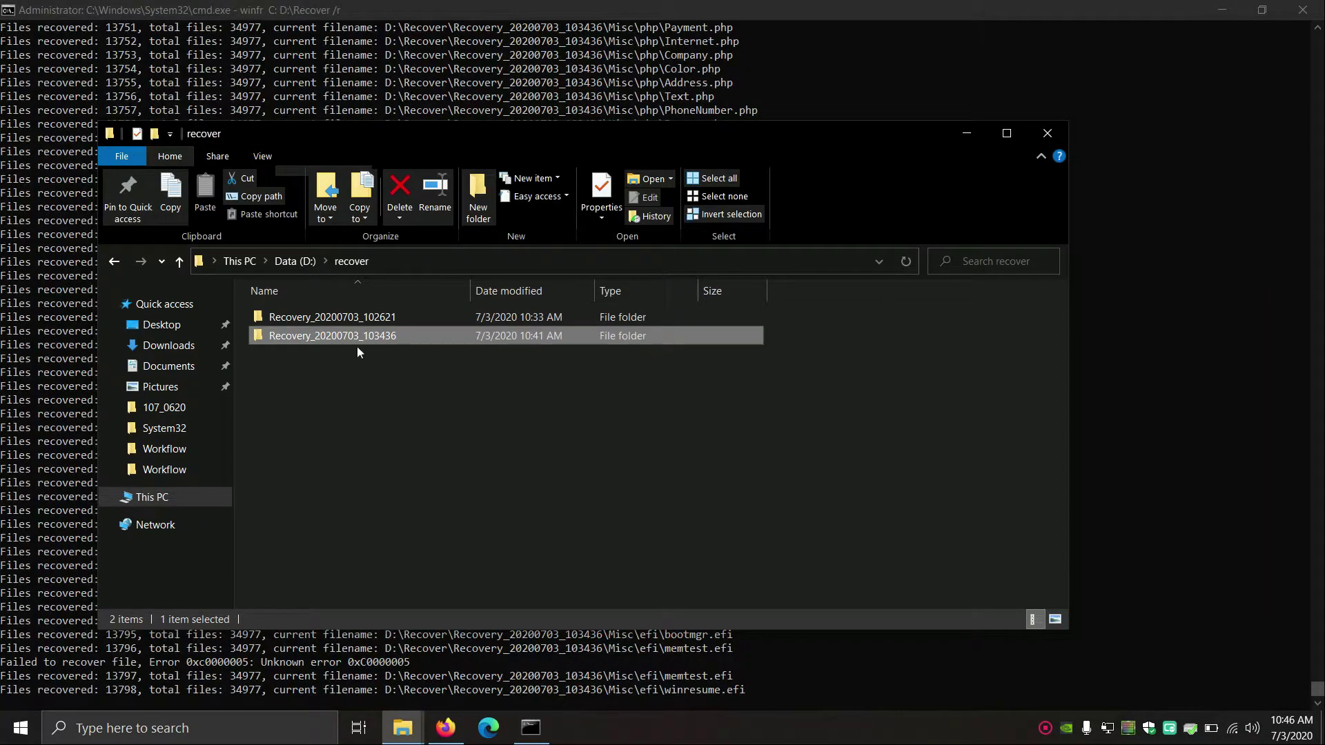
pyautogui.moveTo(359, 338)
pyautogui.doubleClick(370, 341)
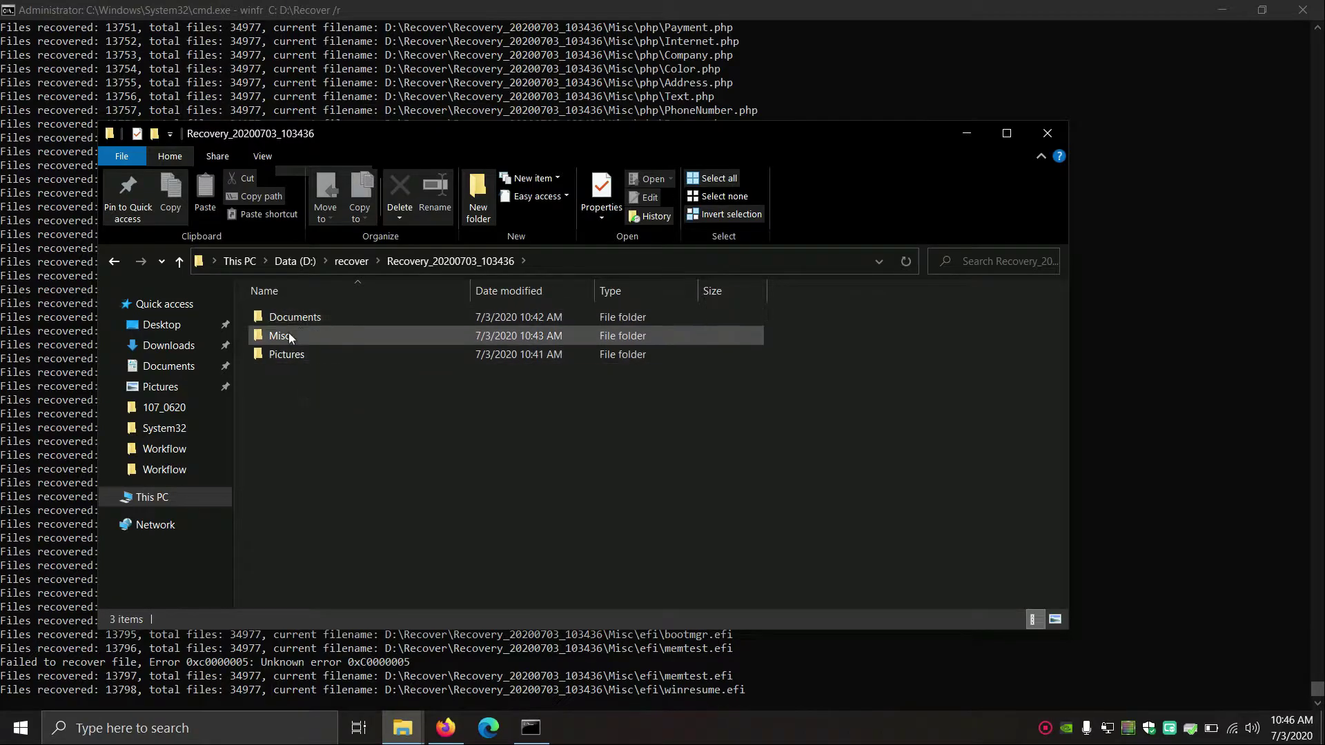
pyautogui.click(296, 363)
pyautogui.doubleClick(297, 361)
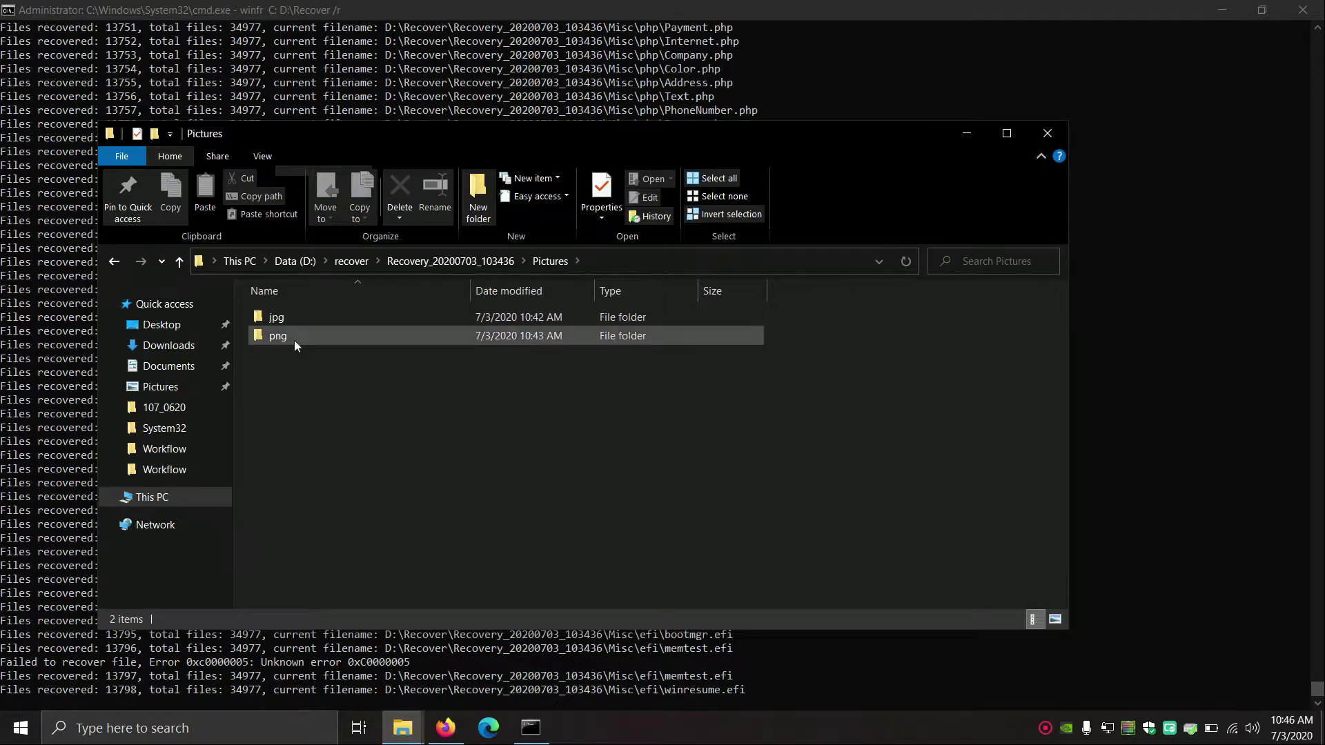
pyautogui.doubleClick(283, 340)
pyautogui.scroll(-12, 549, 469)
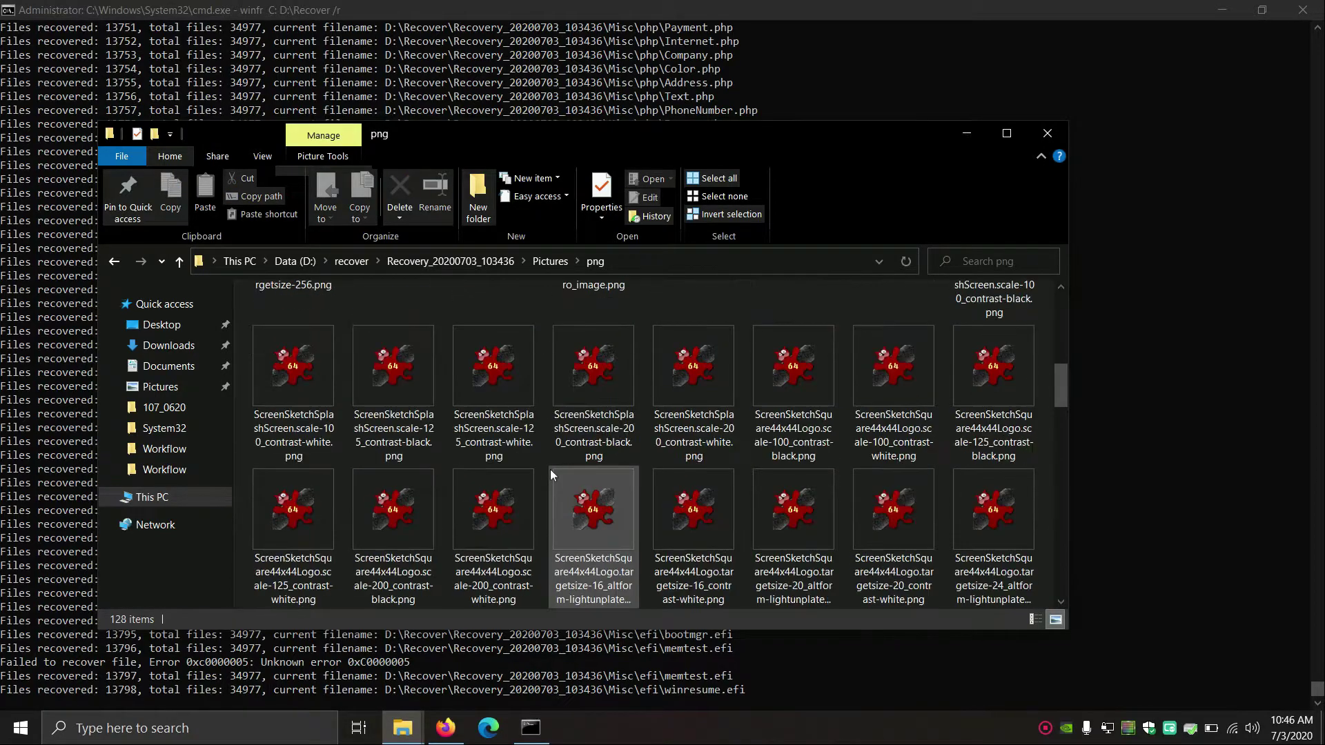
pyautogui.scroll(12, 549, 469)
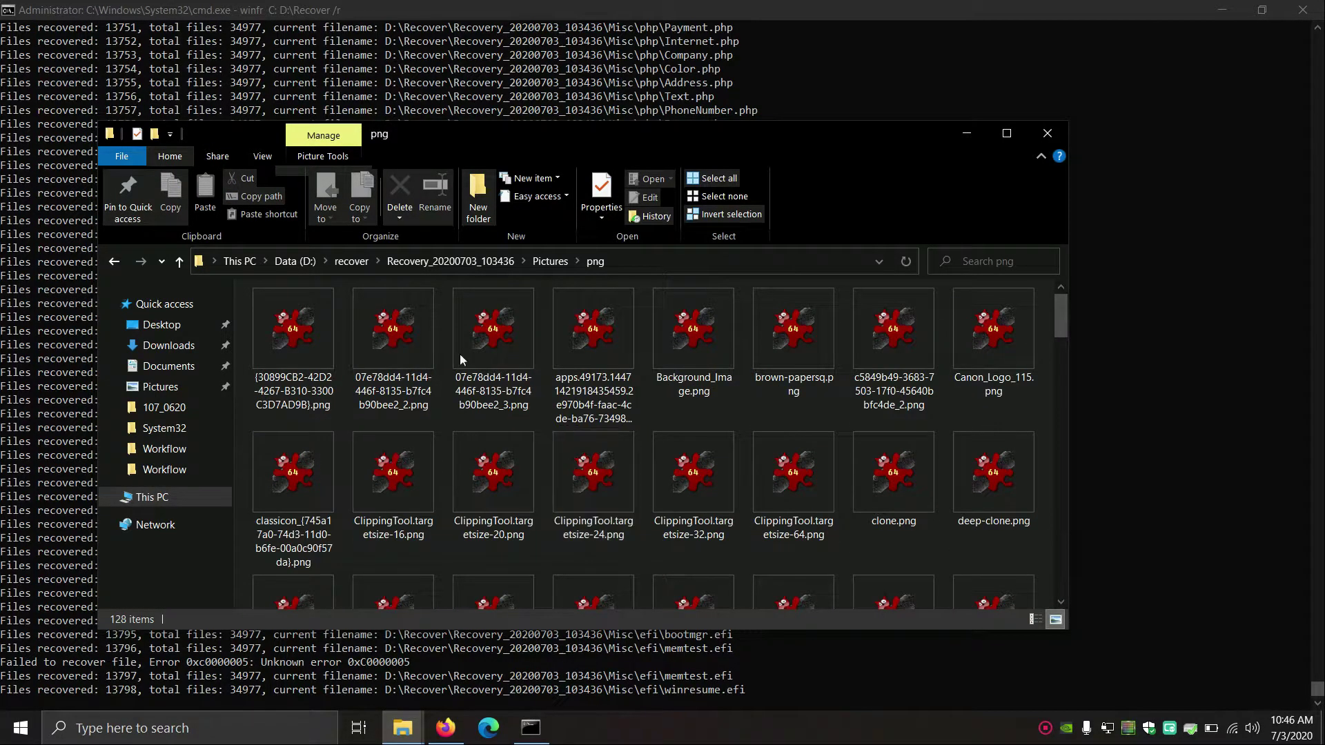
# Examine the recovered JPG files in the jpg folder under Pictures.
pyautogui.click(550, 261)
pyautogui.click(274, 318)
pyautogui.doubleClick(274, 317)
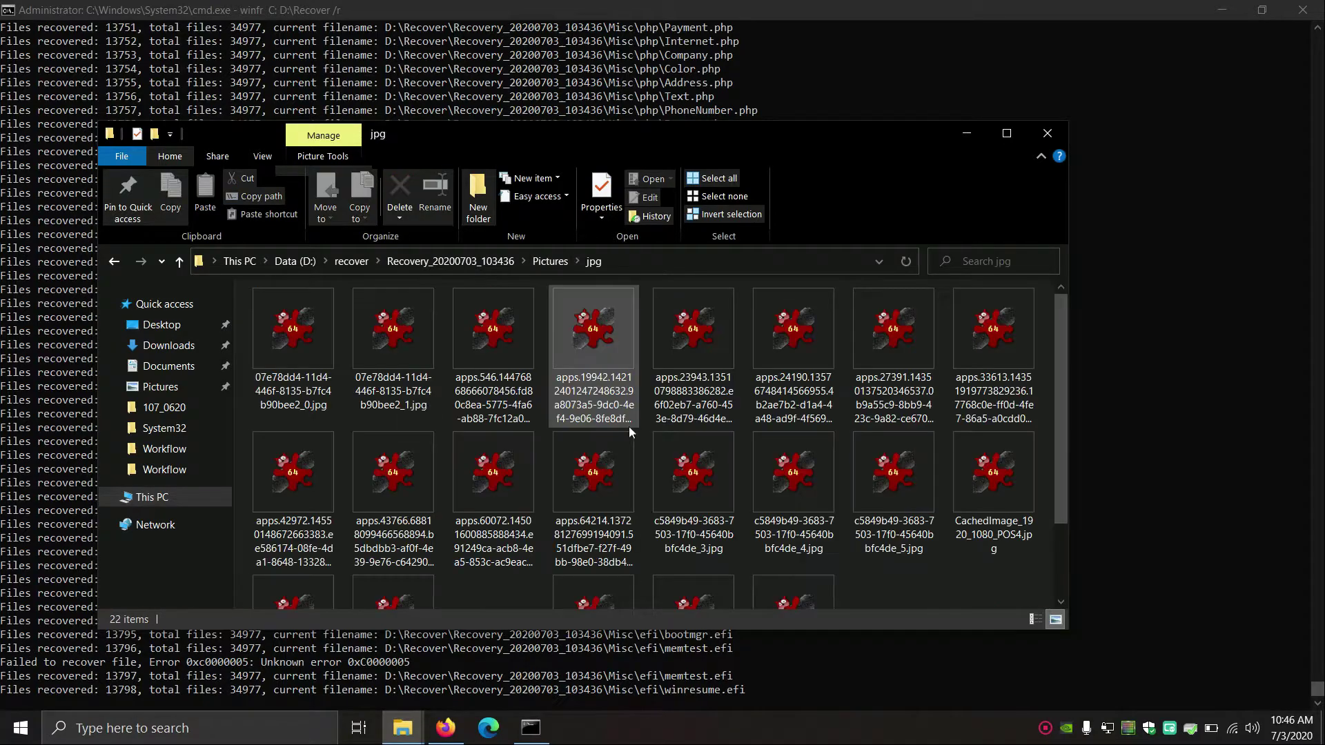
pyautogui.scroll(-2, 628, 427)
pyautogui.scroll(2, 628, 427)
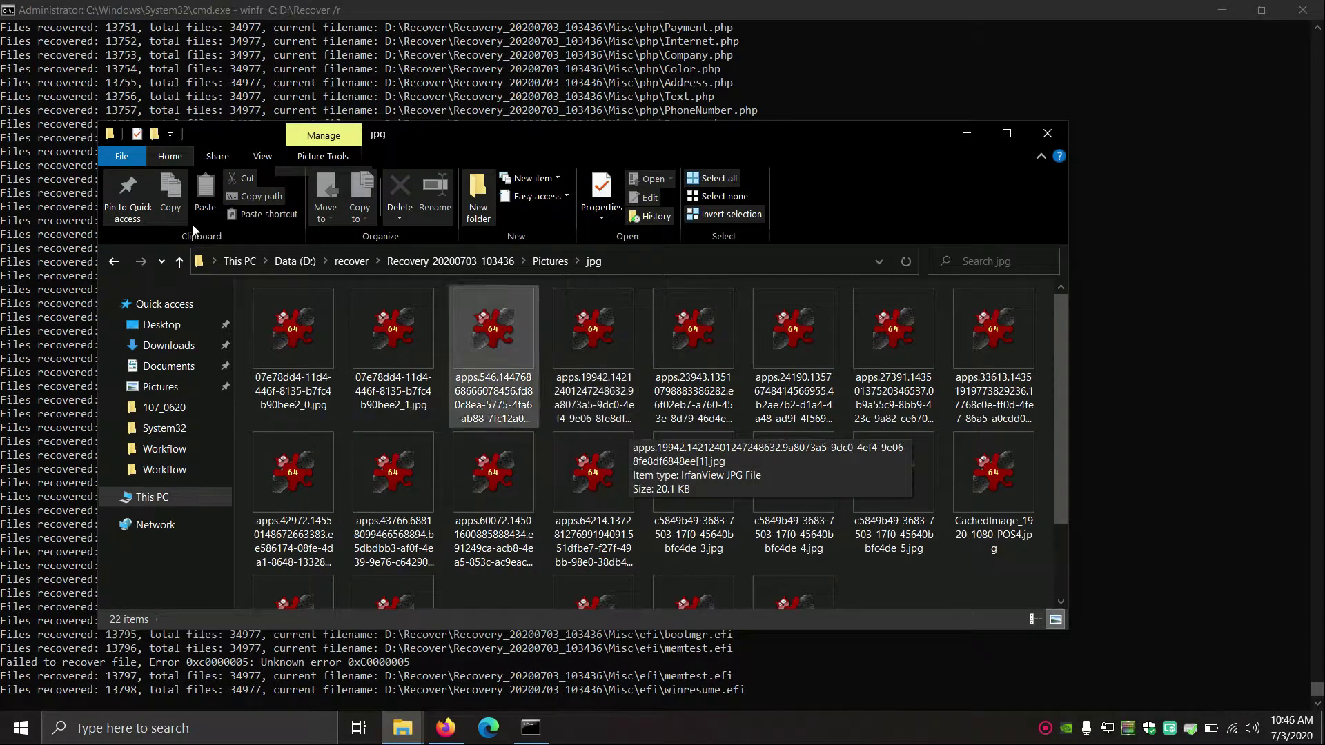
# Go back to Recovery_20200703_103436 and look through its Misc folder.
pyautogui.click(550, 261)
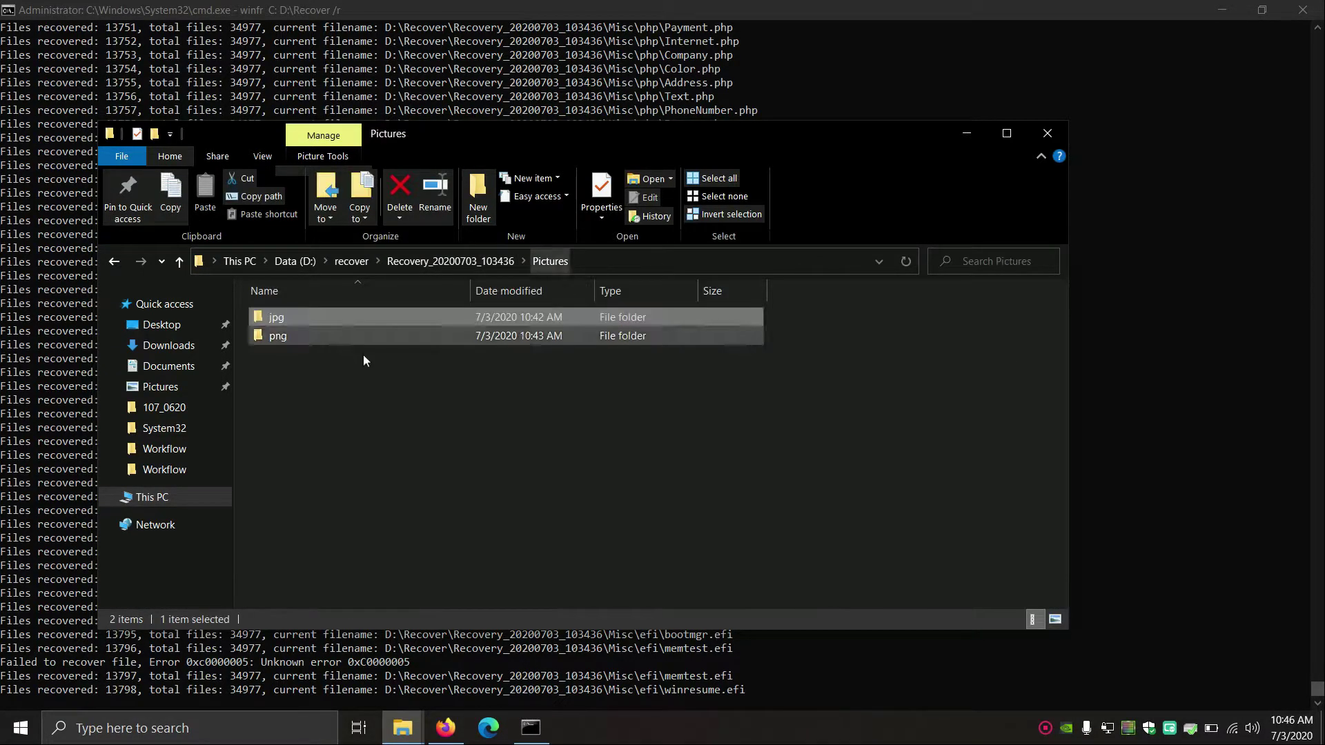
pyautogui.click(459, 263)
pyautogui.doubleClick(276, 337)
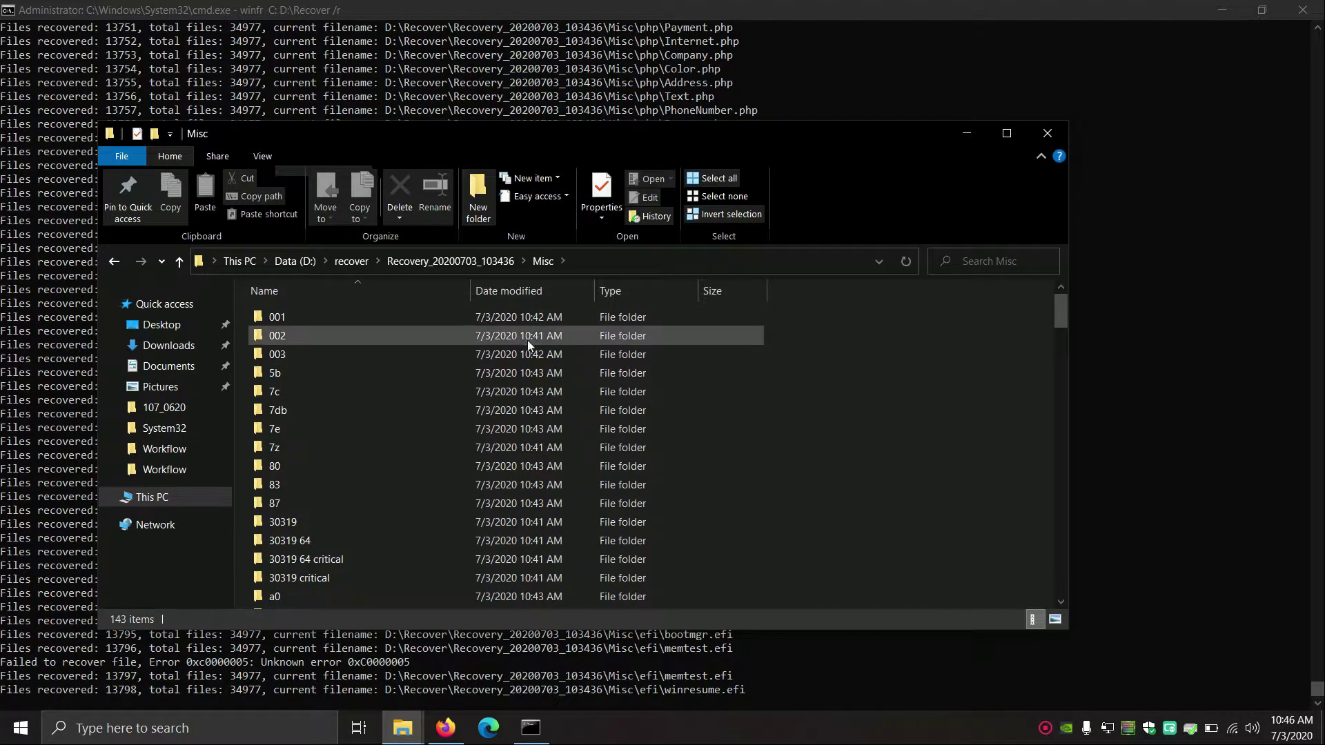
# Abort the running winfr recovery and close the command prompt.
pyautogui.click(1194, 462)
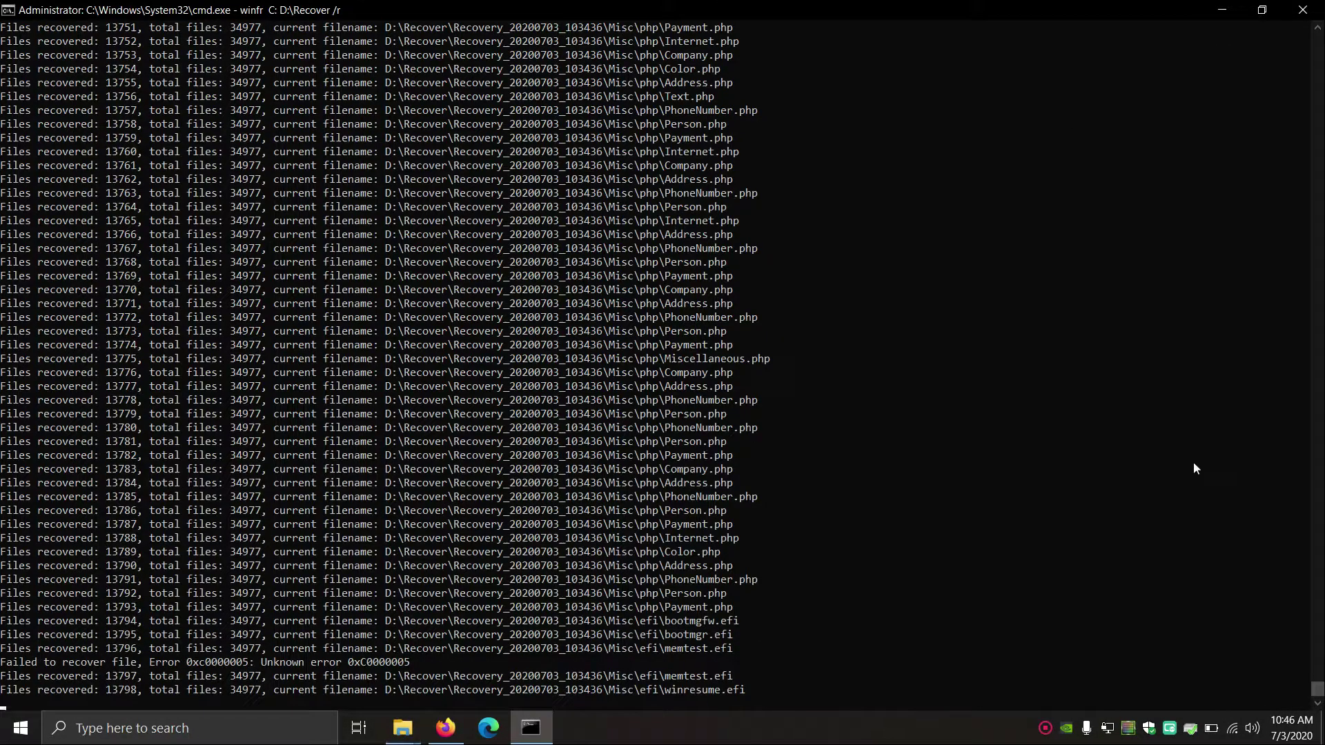
pyautogui.hotkey('ctrl', 'c')
pyautogui.click(1303, 10)
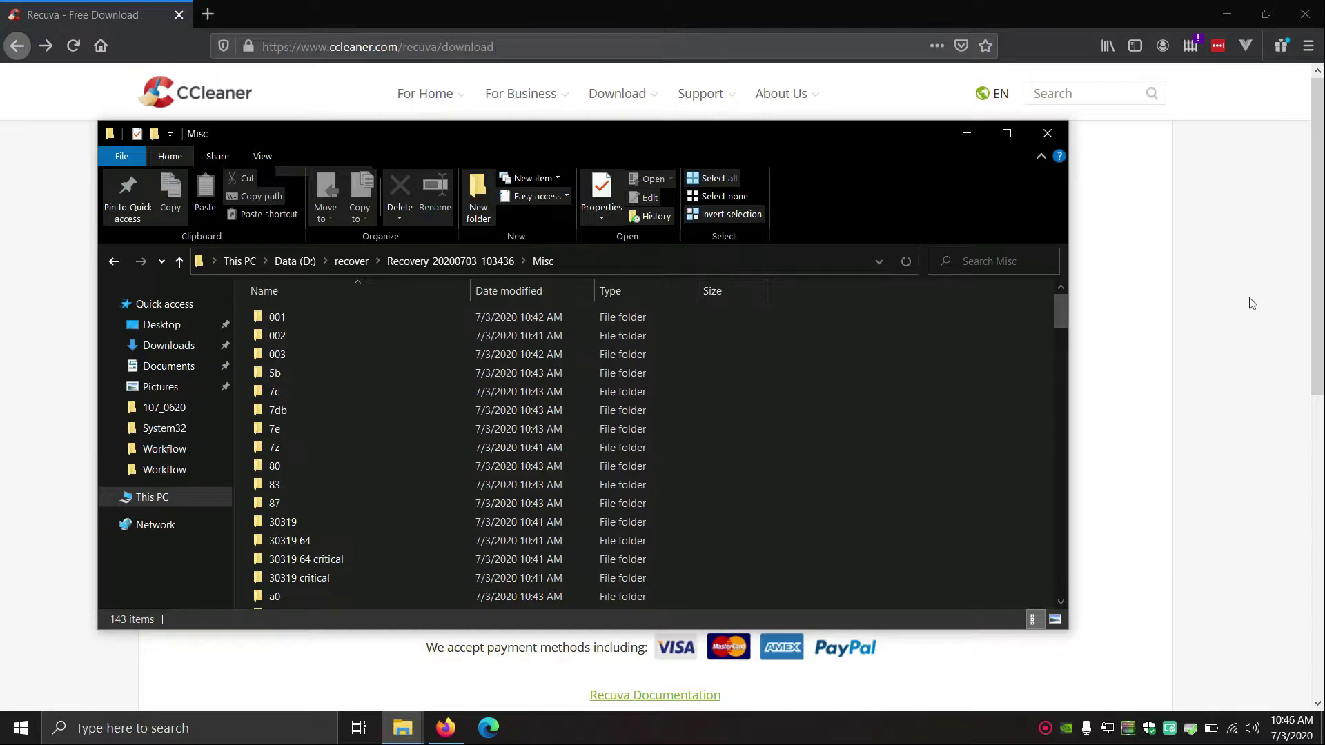
# Switch to Firefox and review the Recuva download page, including its home-use licence note.
pyautogui.click(1173, 308)
pyautogui.moveTo(627, 579); pyautogui.dragTo(924, 588)
pyautogui.click(458, 563)
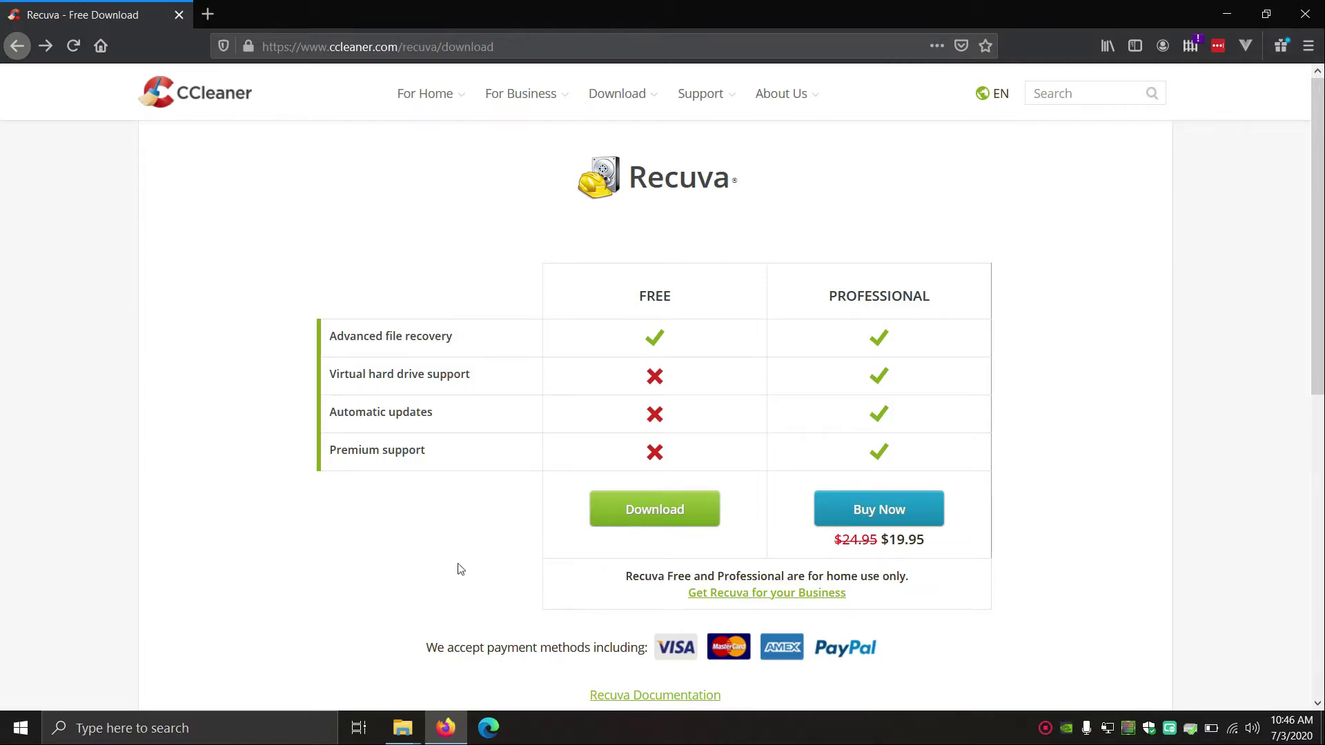
pyautogui.doubleClick(671, 180)
pyautogui.click(829, 243)
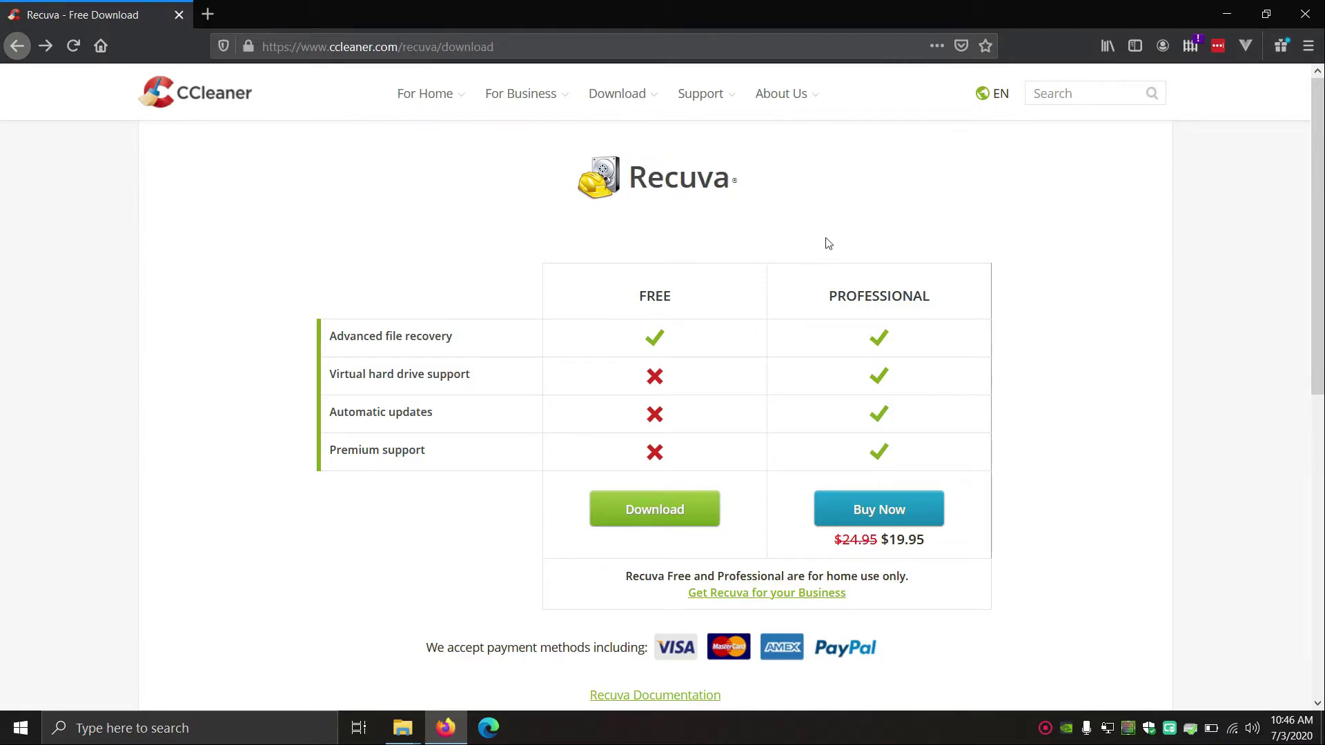
# Download the free Recuva installer, rcsetup153.exe, and run it.
pyautogui.click(675, 524)
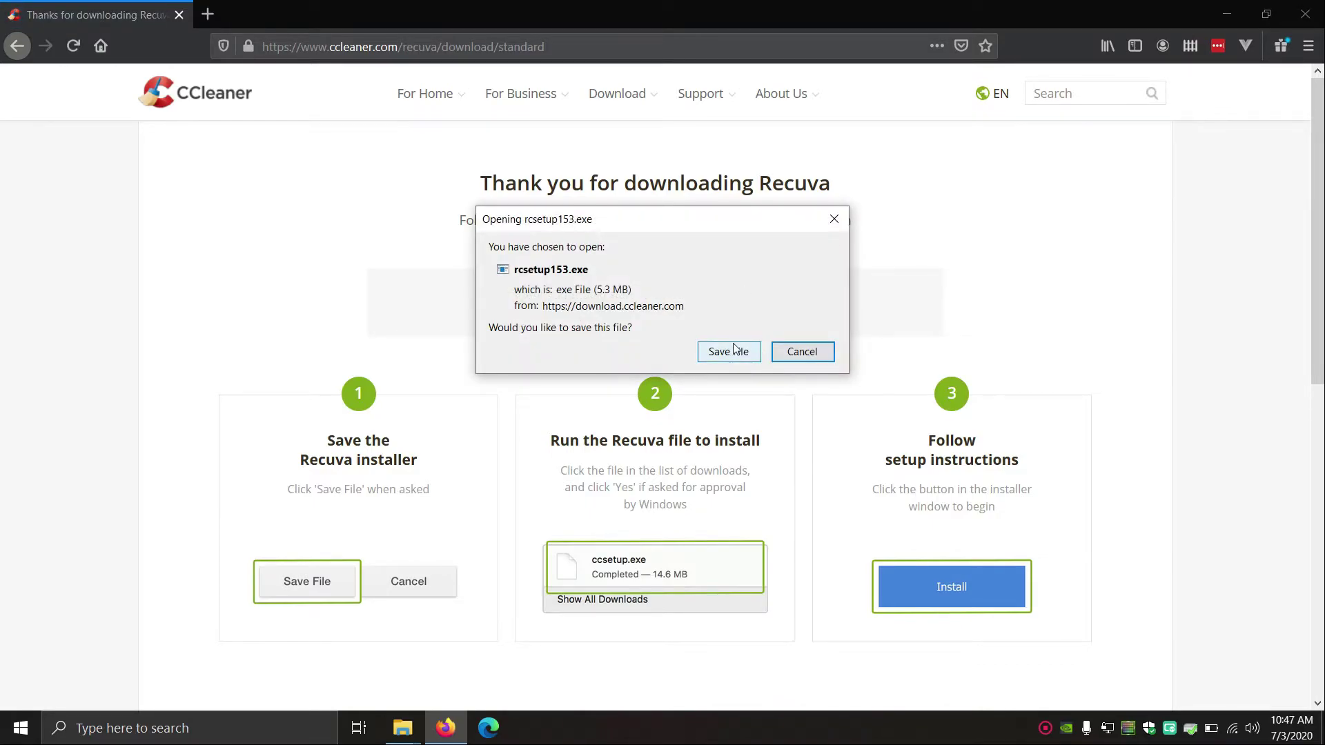
pyautogui.click(730, 351)
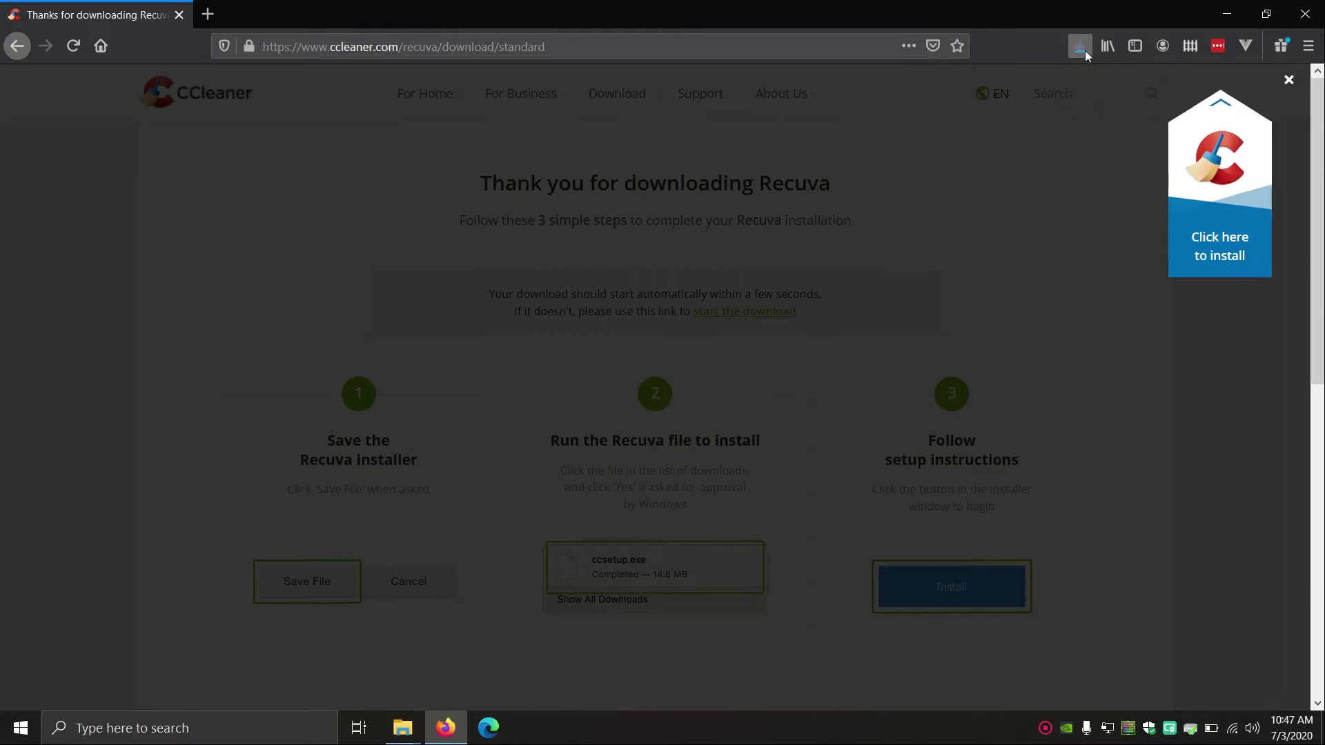
pyautogui.click(1085, 51)
pyautogui.click(797, 91)
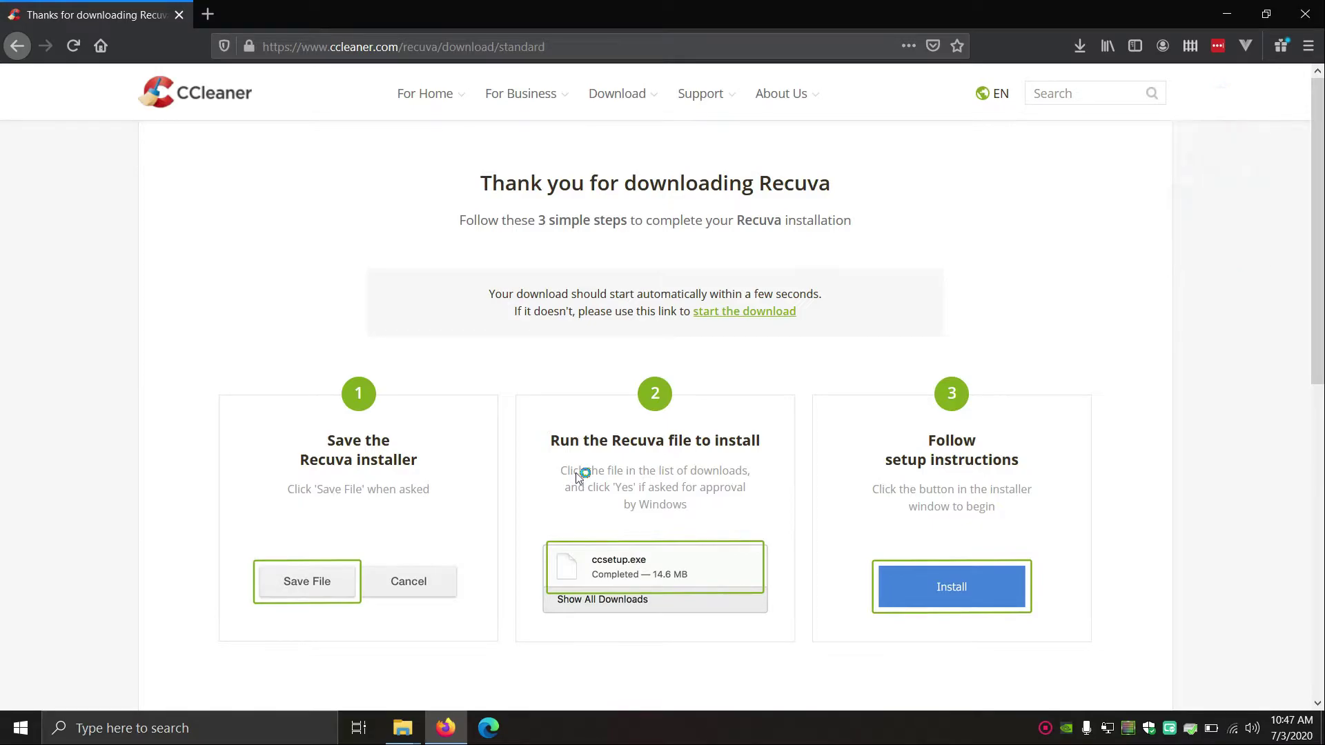
# Close the browser and the spare recover window, return the other window to the recover folder, and bring up DeleteThese.
pyautogui.click(1306, 13)
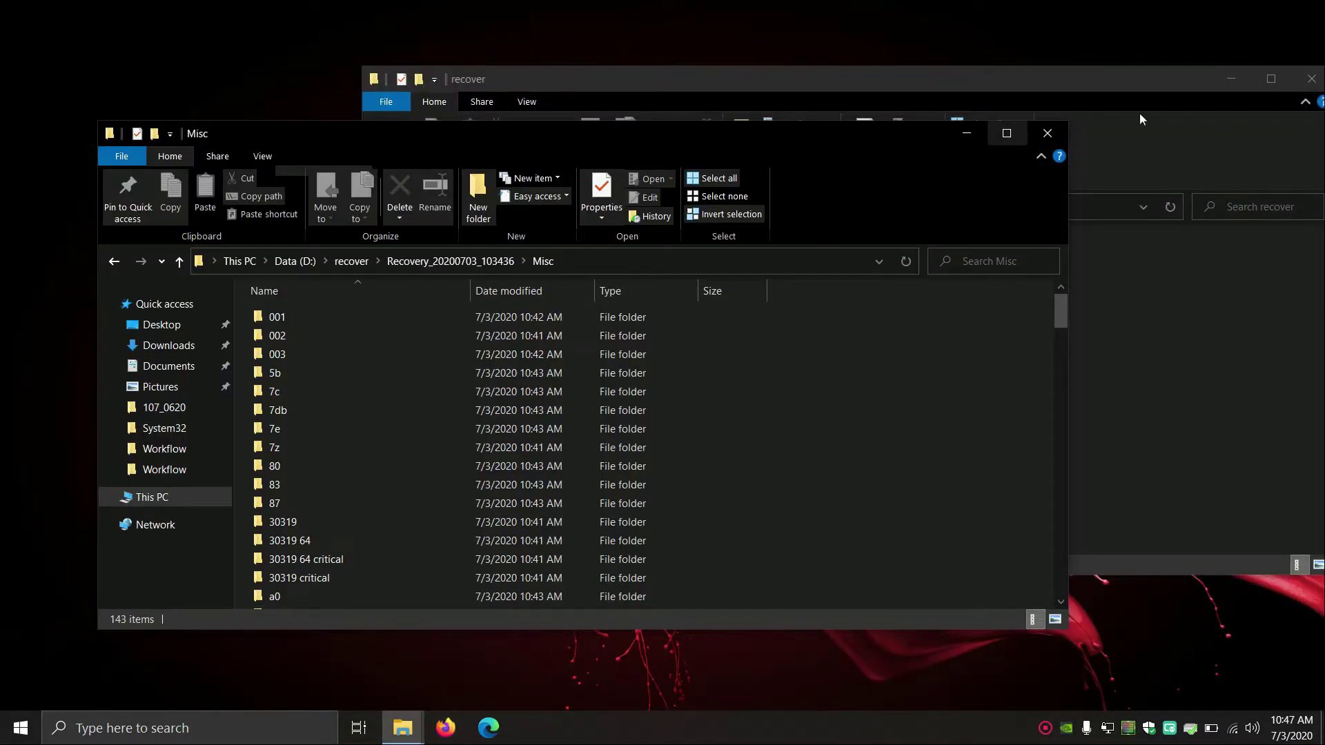
pyautogui.click(1169, 90)
pyautogui.click(1312, 78)
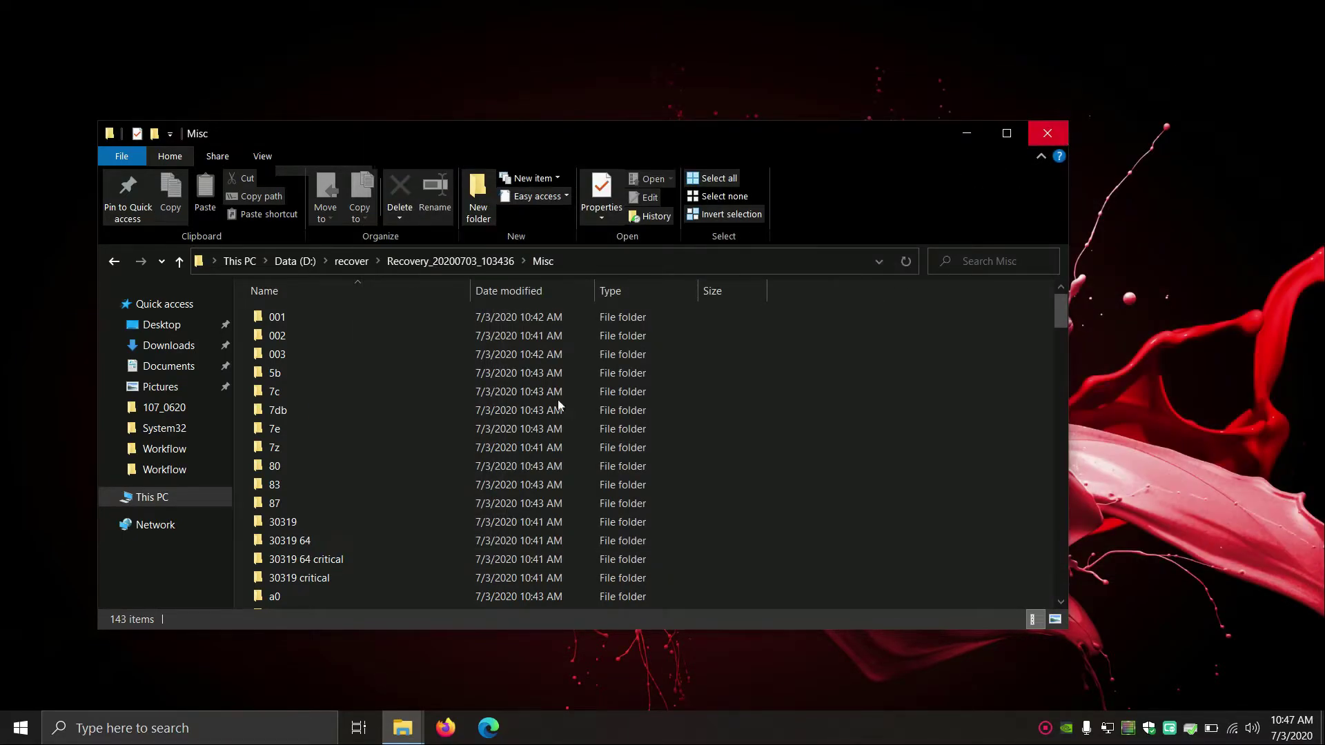
pyautogui.click(355, 262)
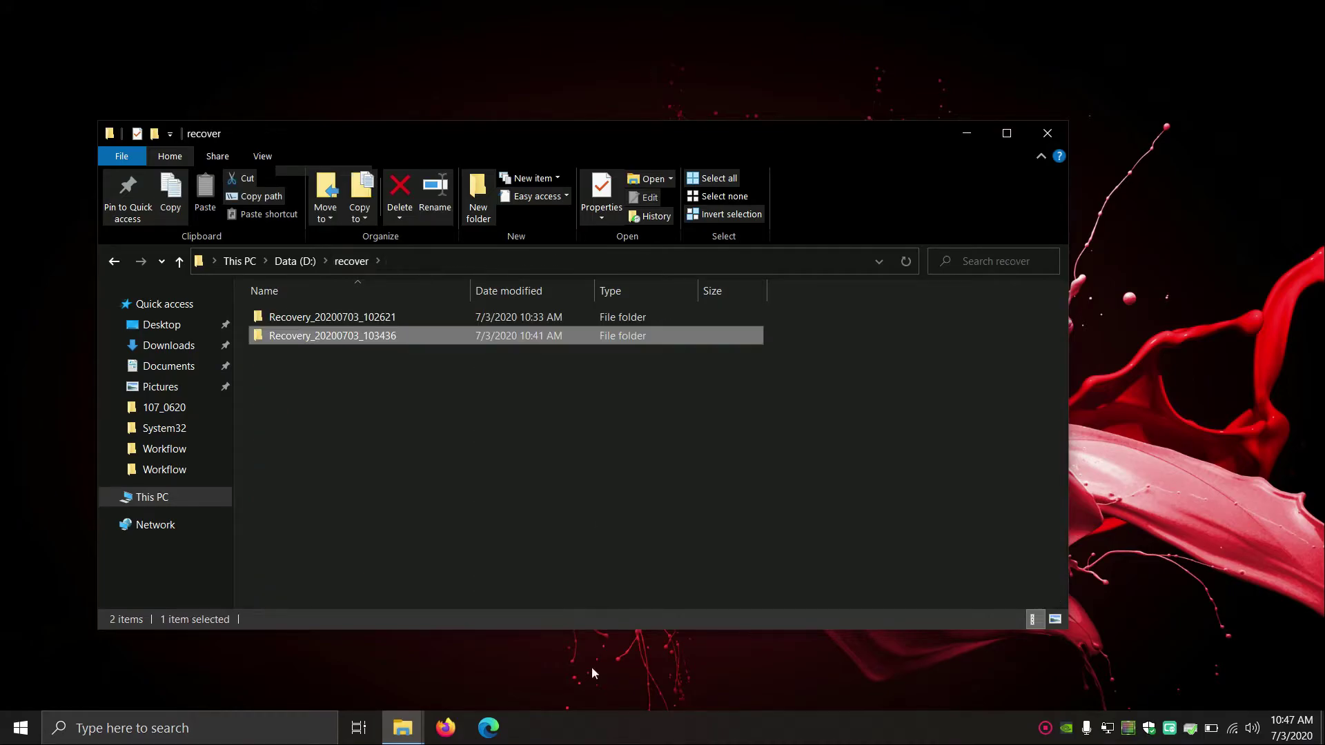
pyautogui.moveTo(402, 728)
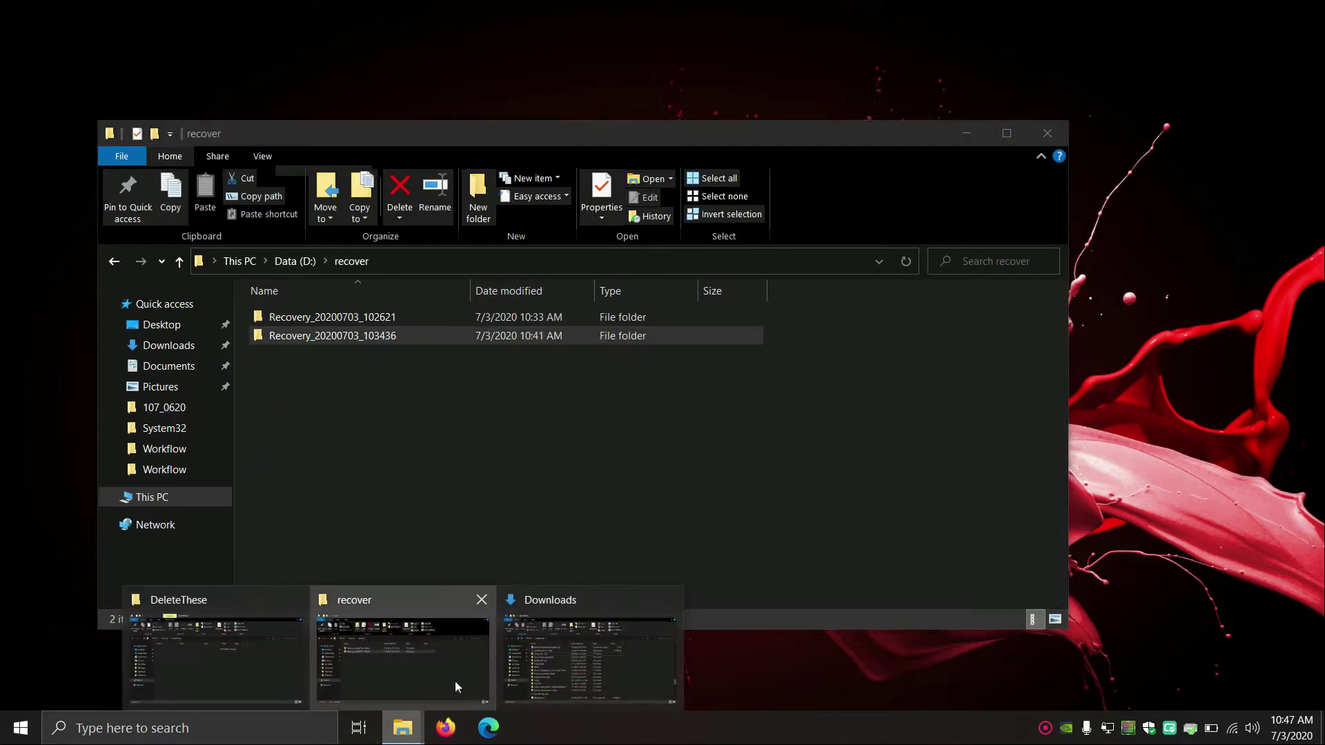
pyautogui.click(262, 660)
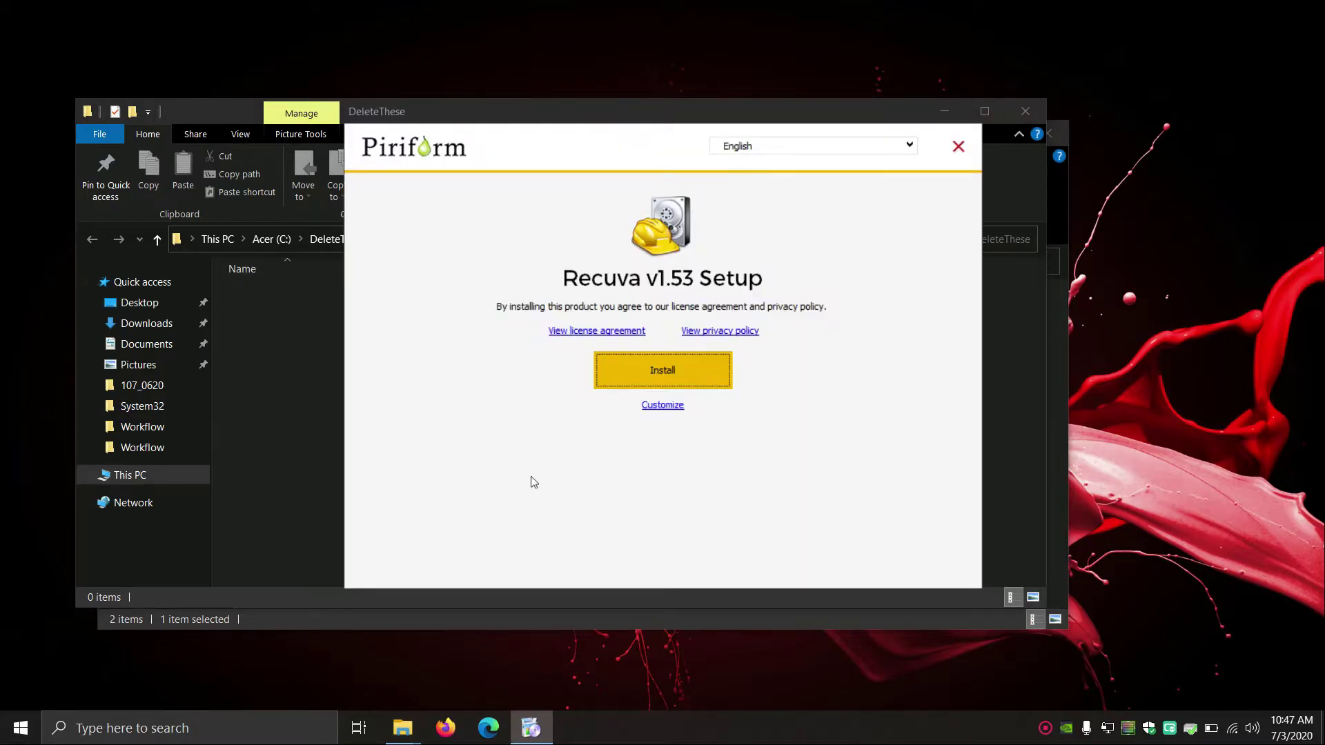
# Install Recuva v1.53 in C:\Program Files\Recuva for anyone using this computer, and launch it without viewing the release notes.
pyautogui.click(675, 407)
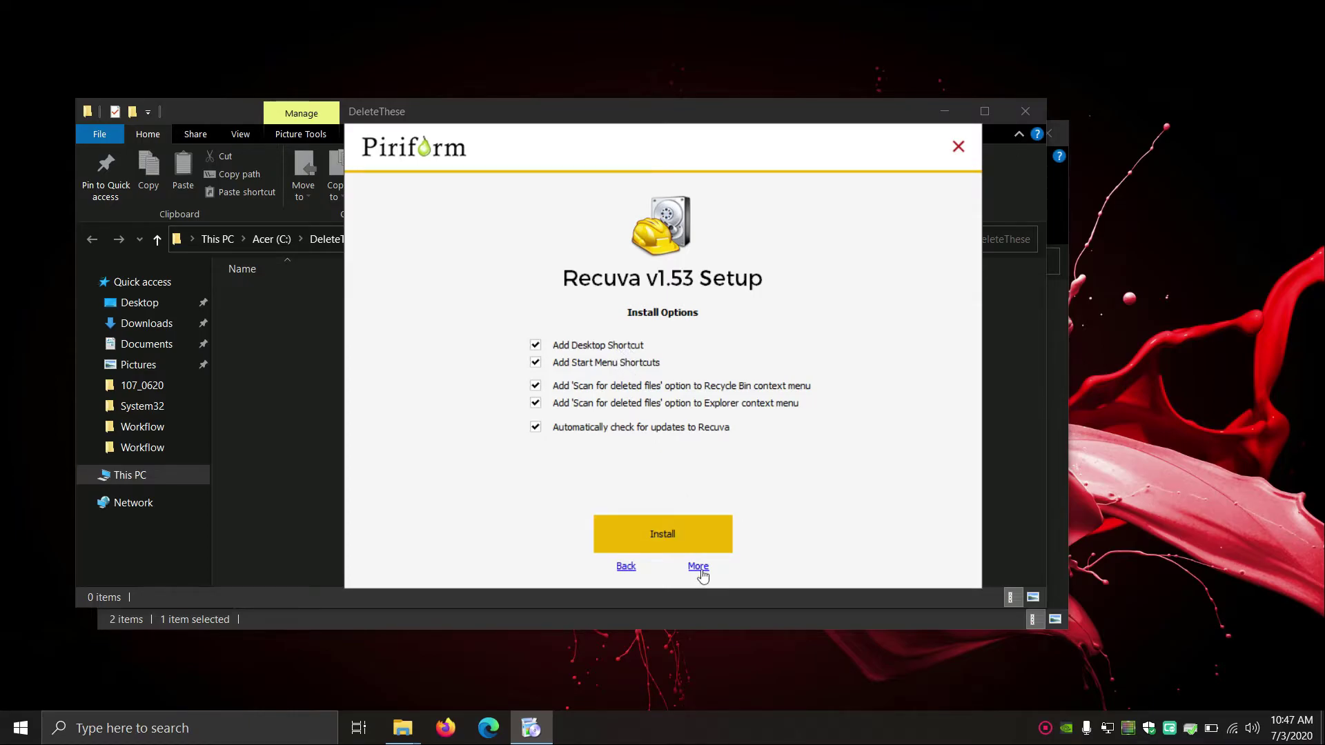
pyautogui.click(699, 567)
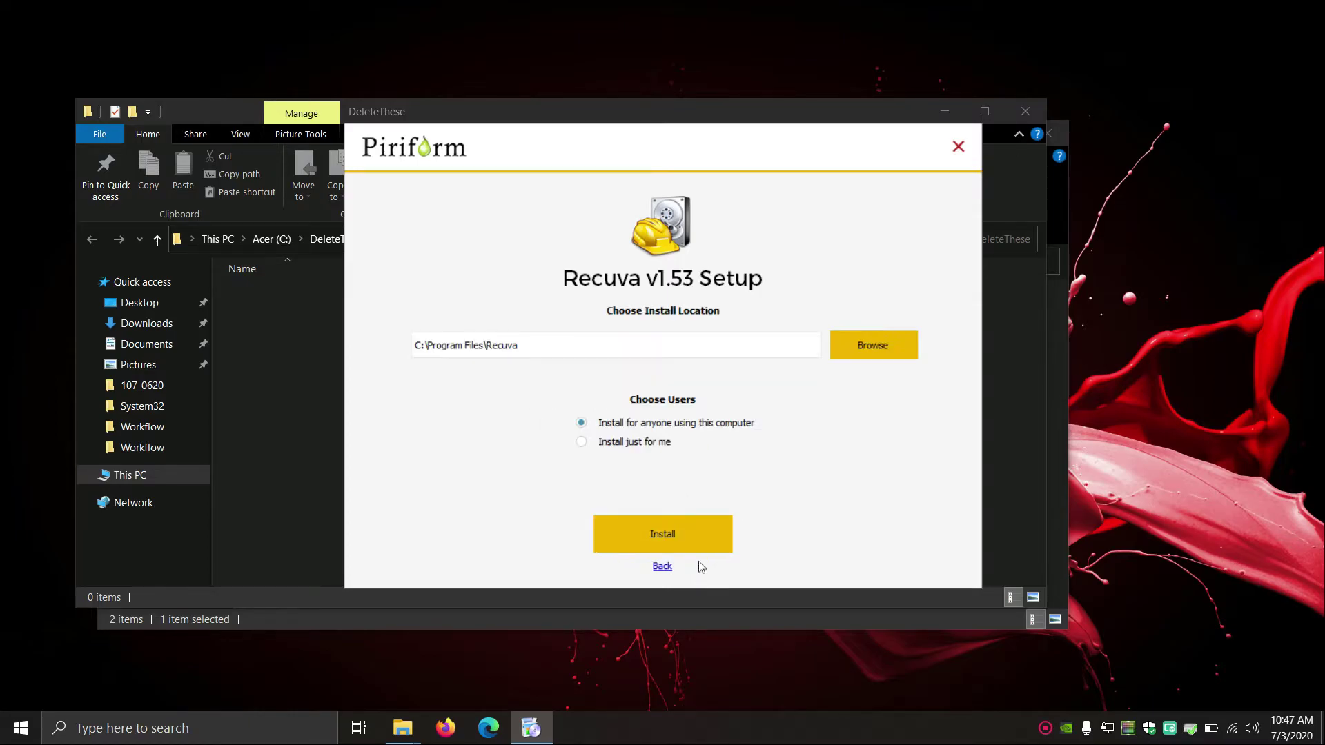
pyautogui.click(633, 540)
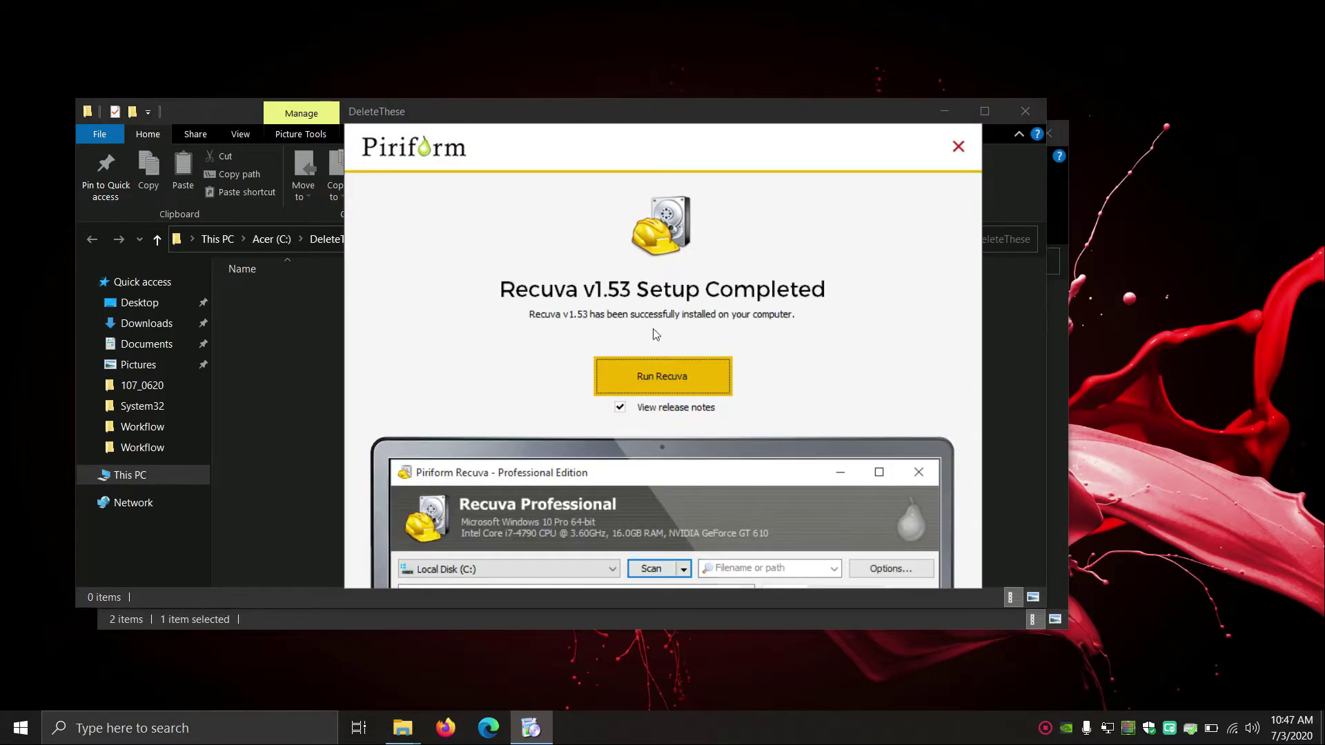
pyautogui.click(623, 408)
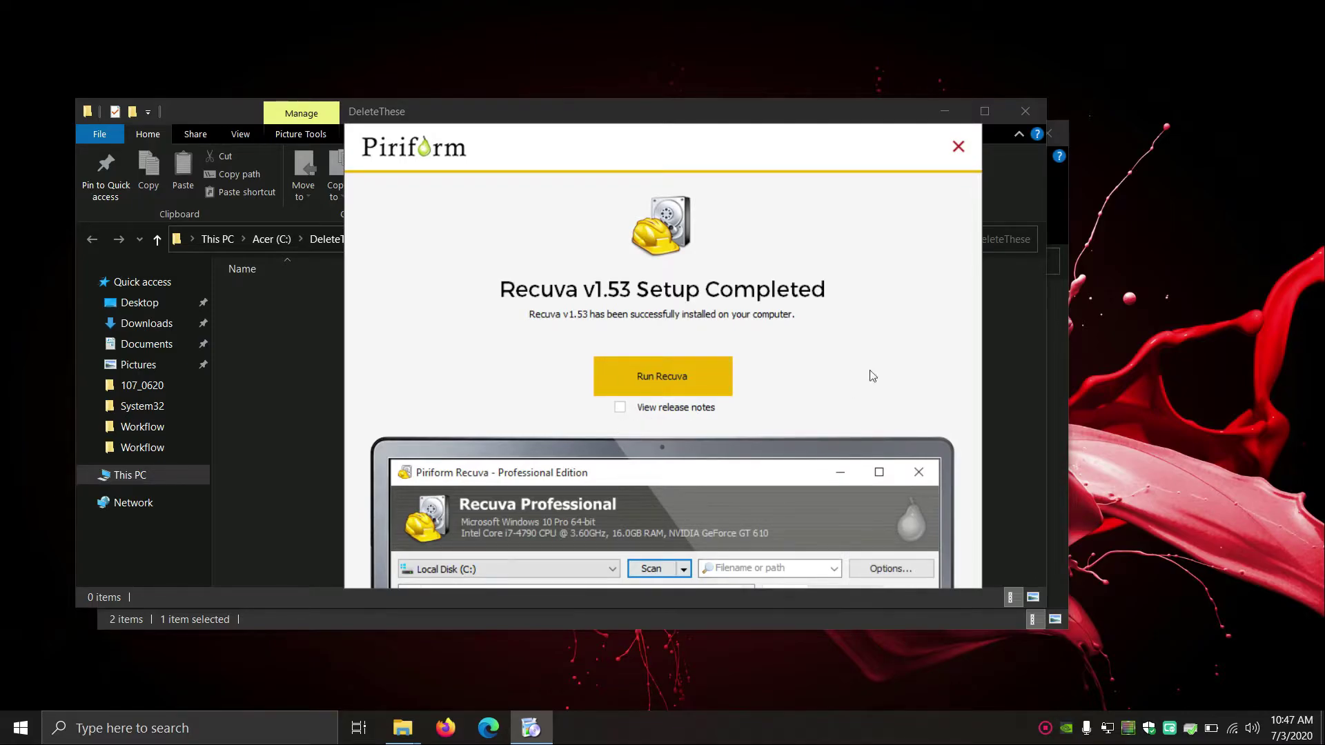
pyautogui.click(679, 374)
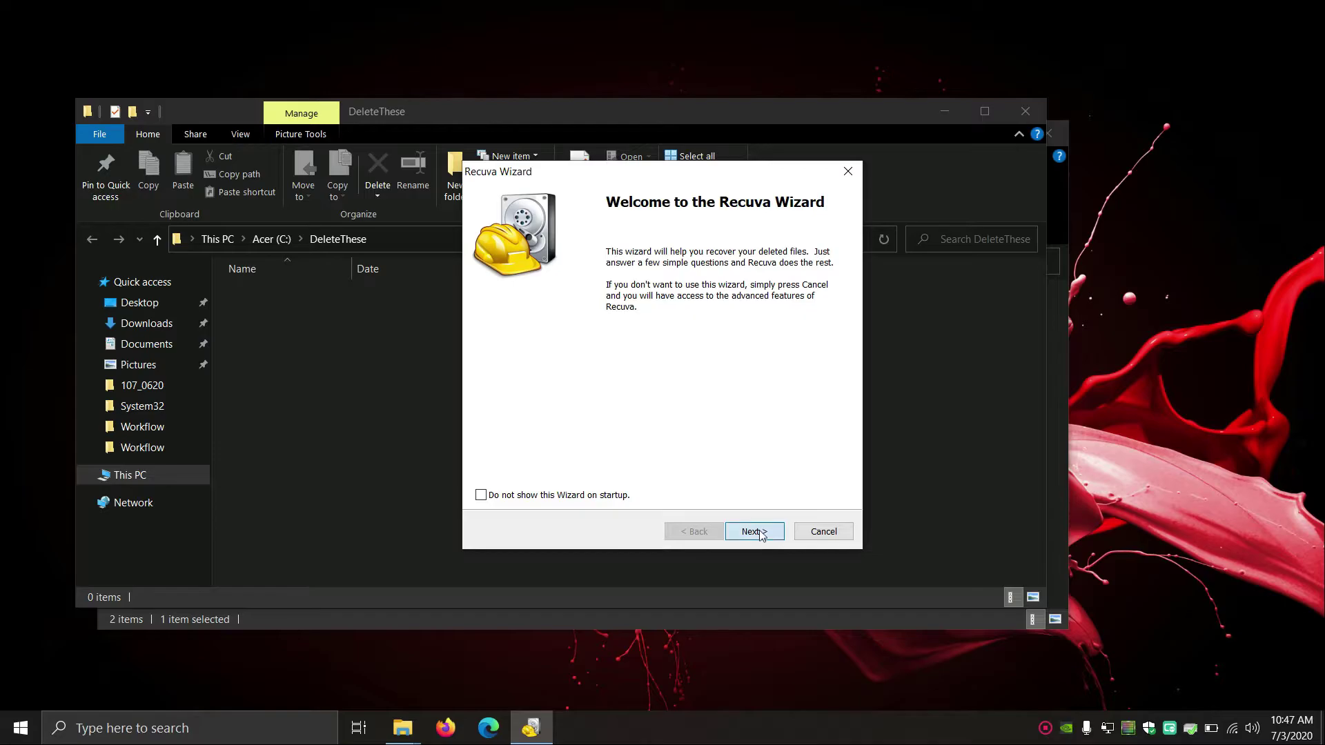
# Scan the C:\DeleteThese folder for all deleted file types with the Recuva wizard, leaving Deep Scan off.
pyautogui.click(761, 537)
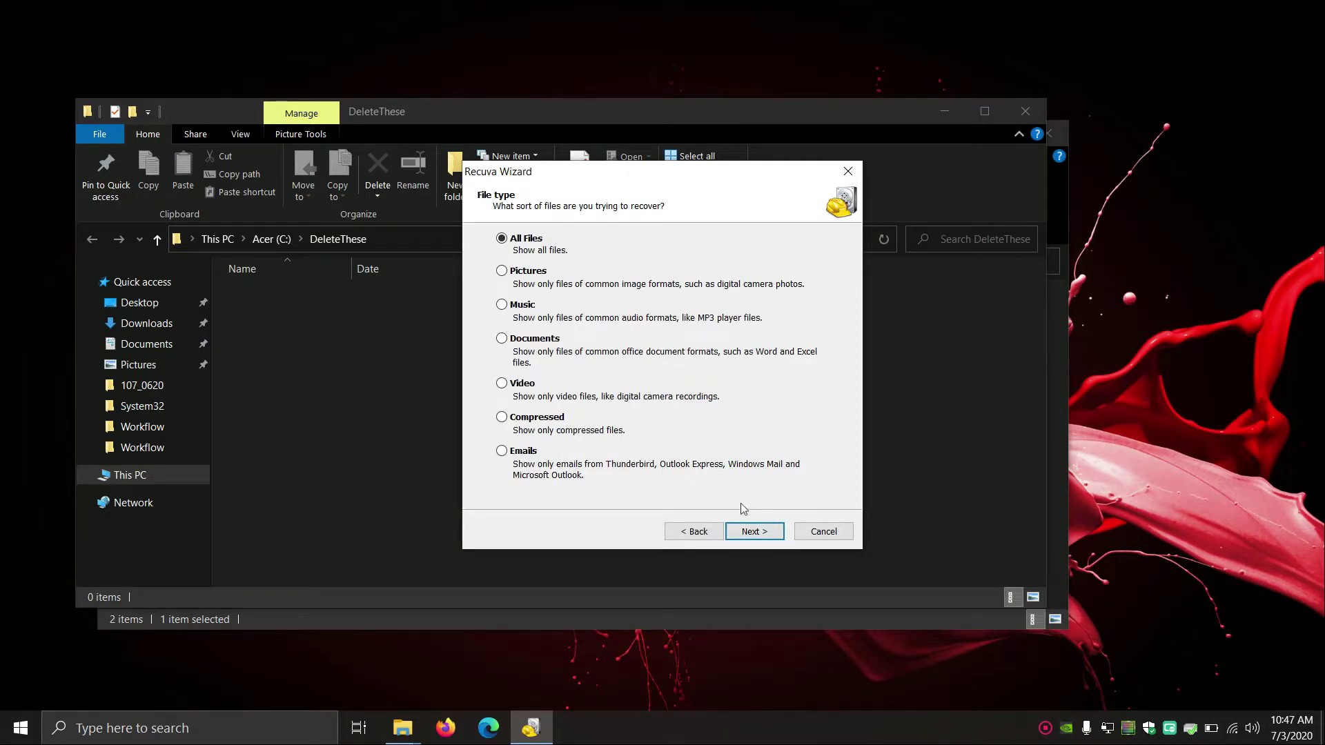
pyautogui.click(751, 530)
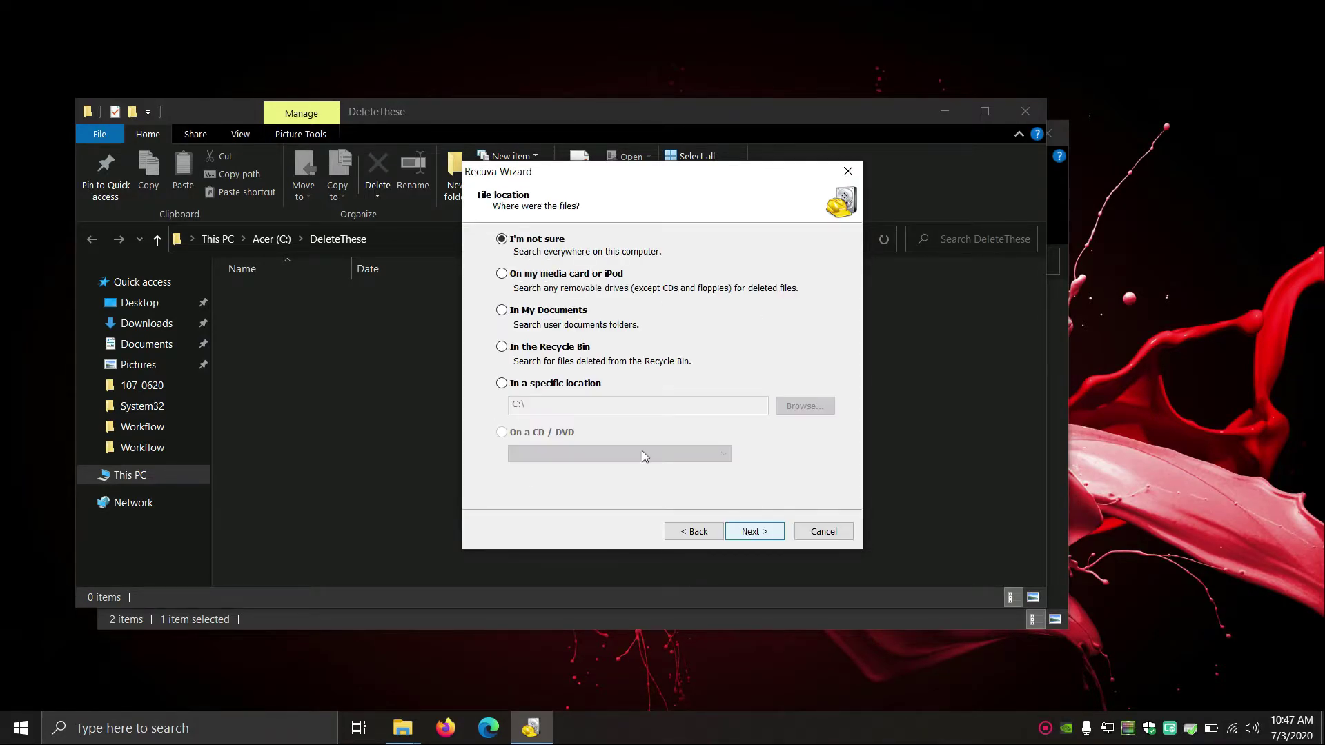
pyautogui.click(545, 384)
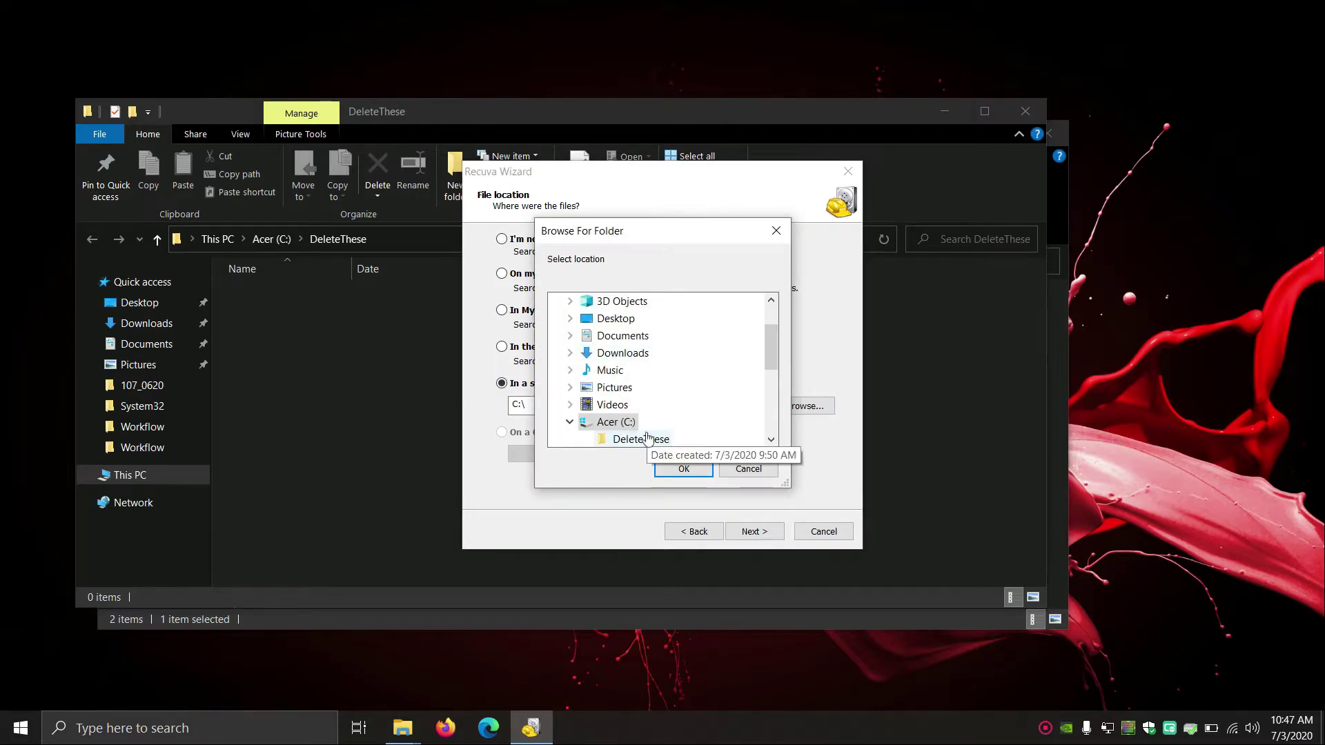
pyautogui.click(647, 439)
pyautogui.click(682, 470)
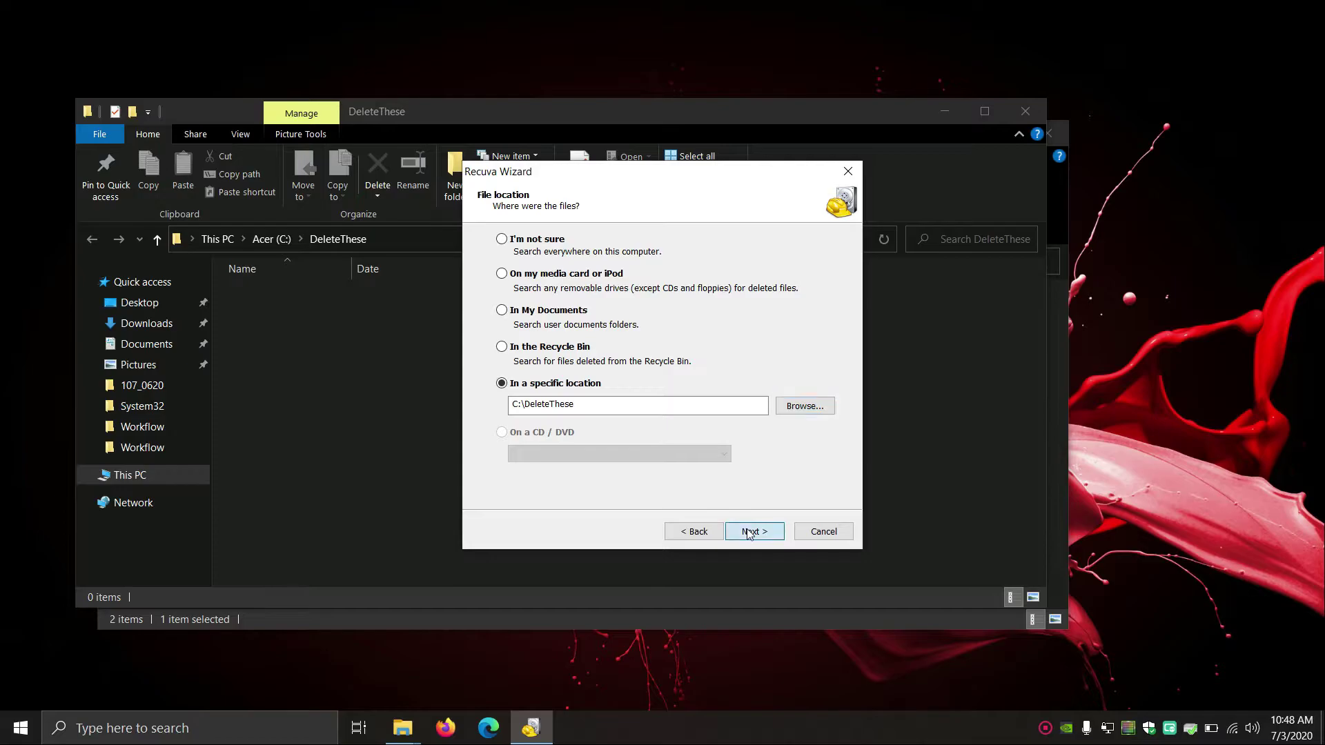
pyautogui.click(755, 532)
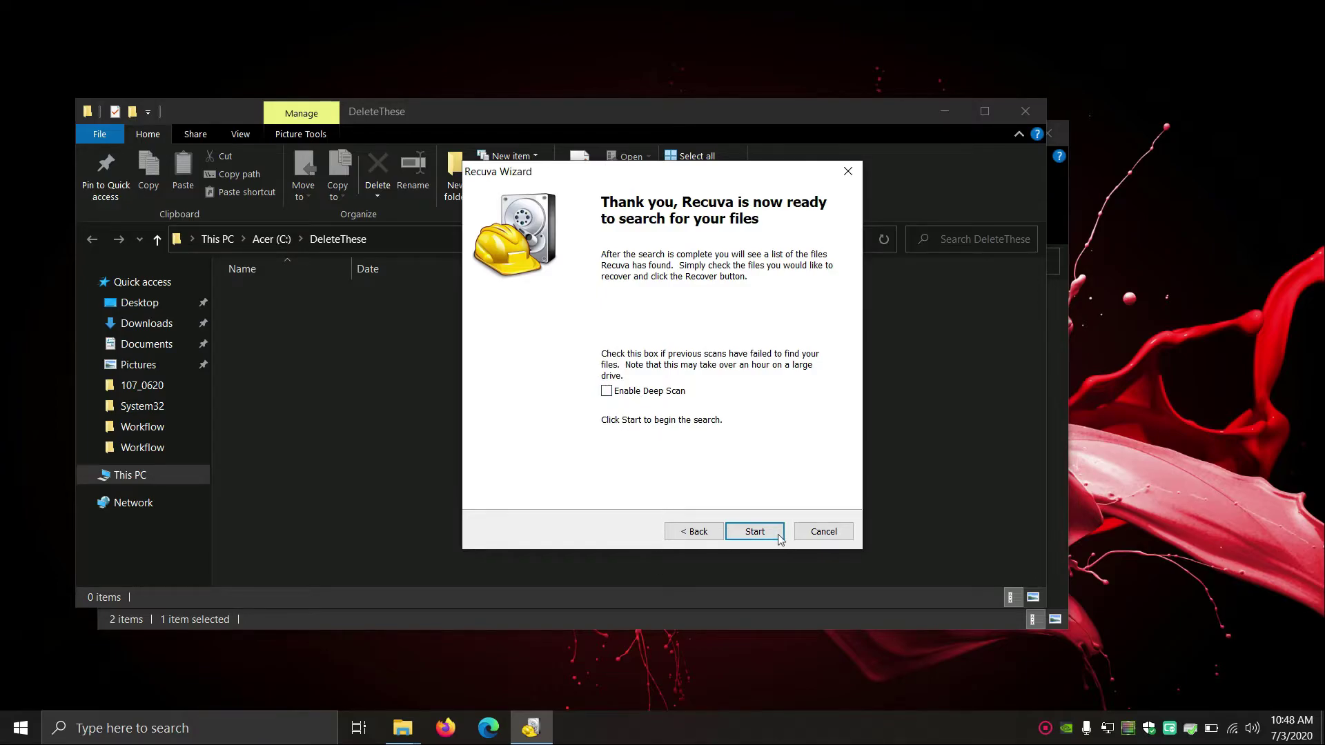
pyautogui.click(754, 532)
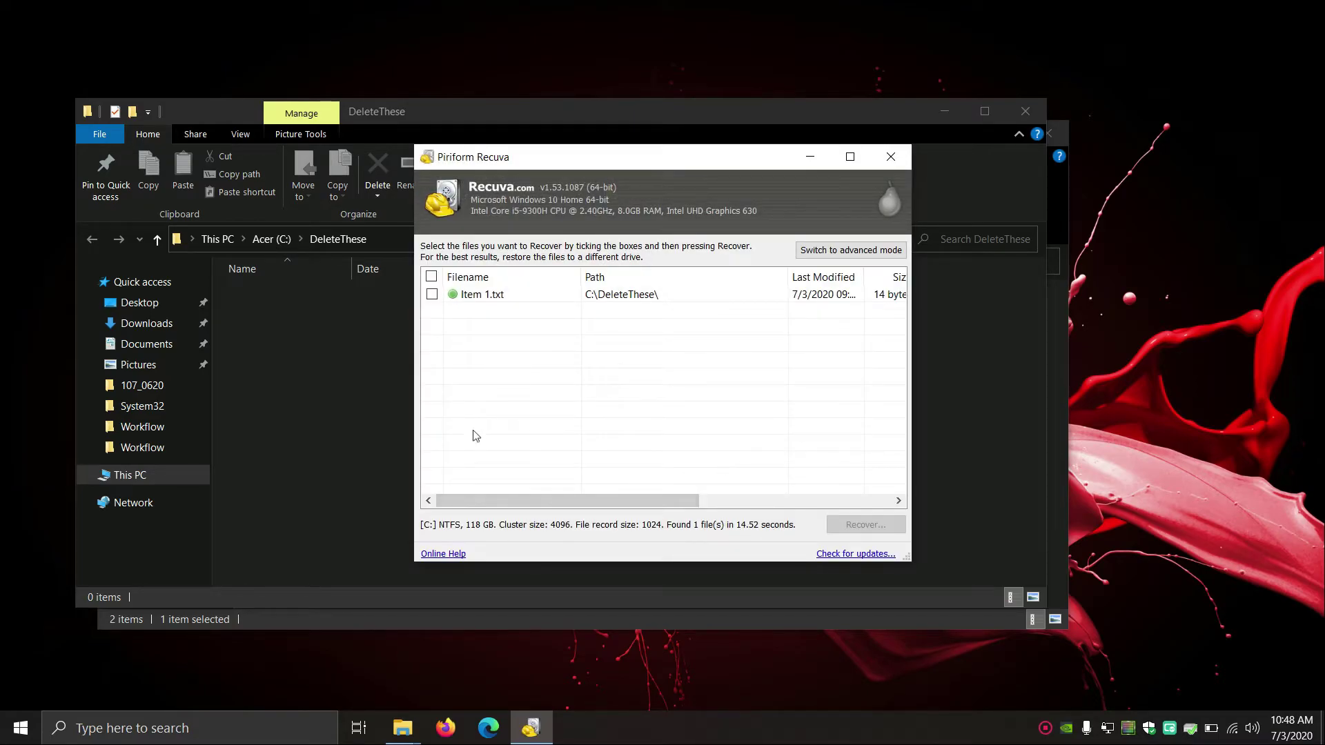
# Recover Item 1.txt to the recover folder on Data (D:) and dismiss the completion message.
pyautogui.click(432, 295)
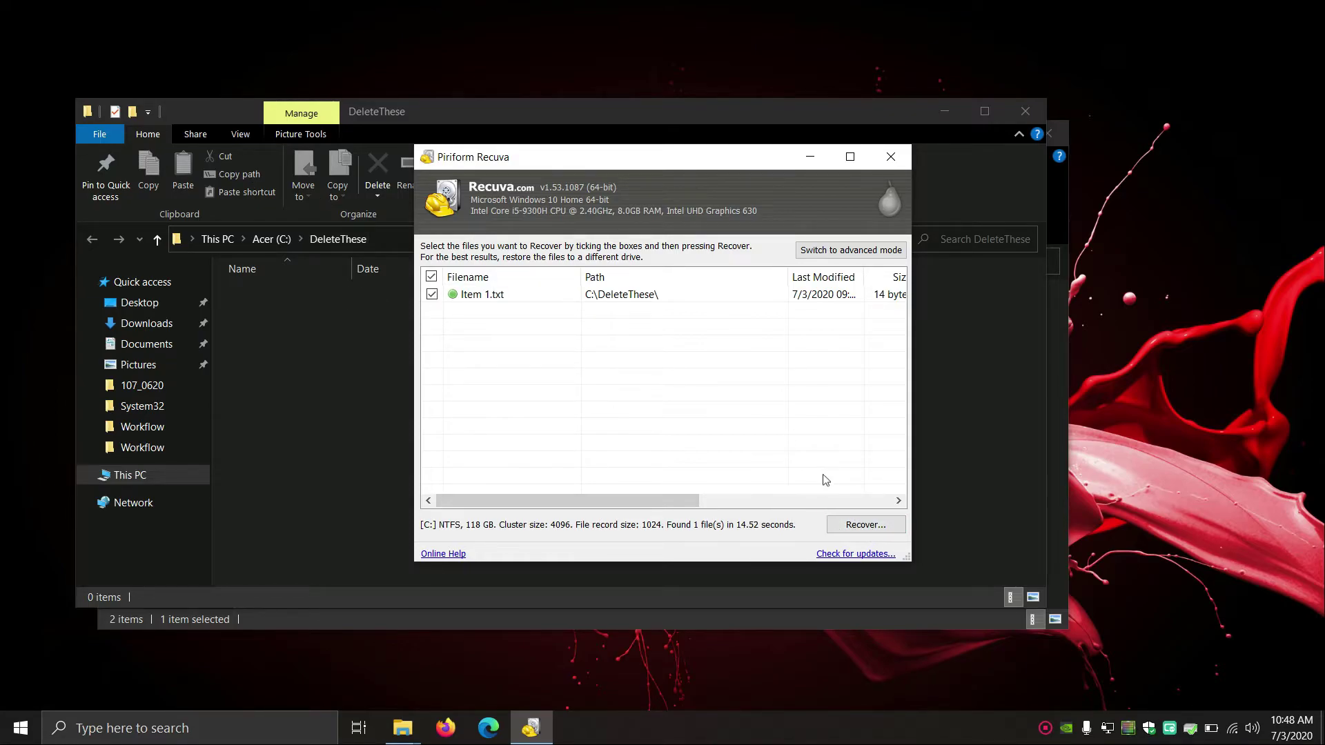
pyautogui.click(869, 531)
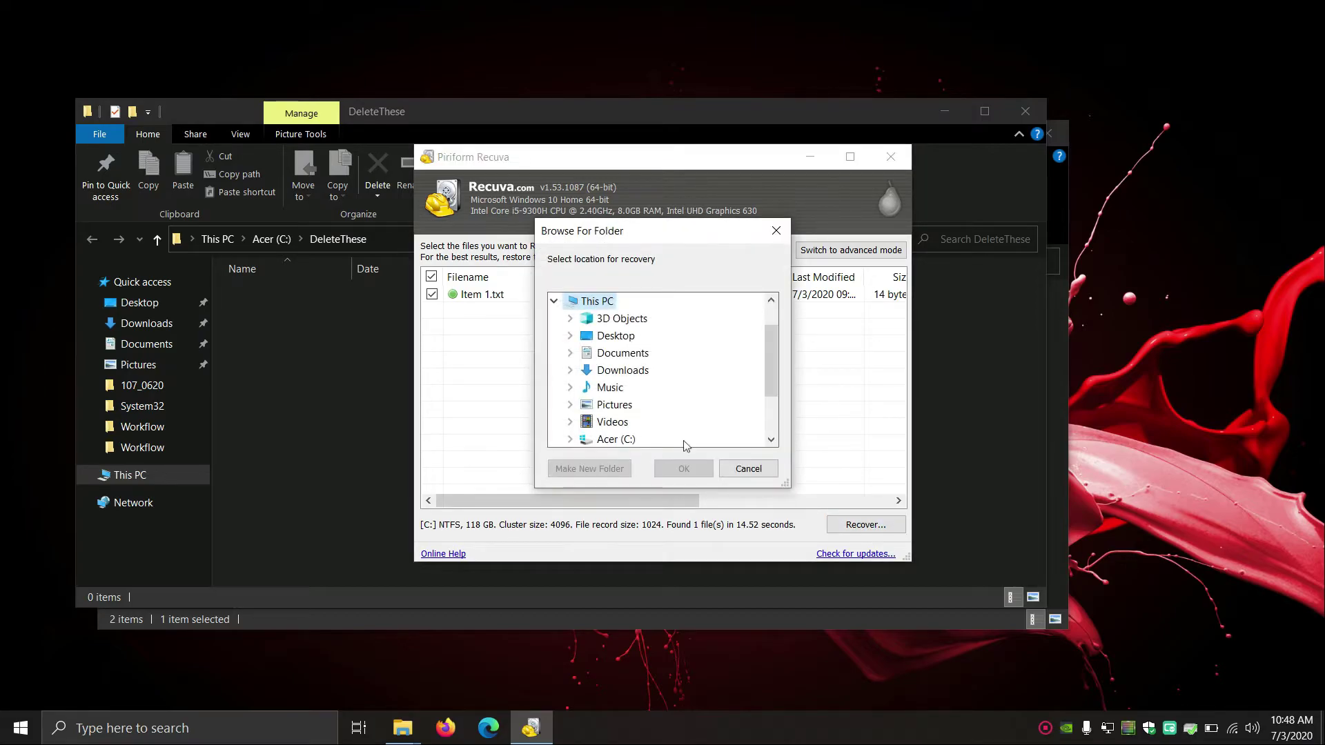
pyautogui.scroll(-2, 772, 436)
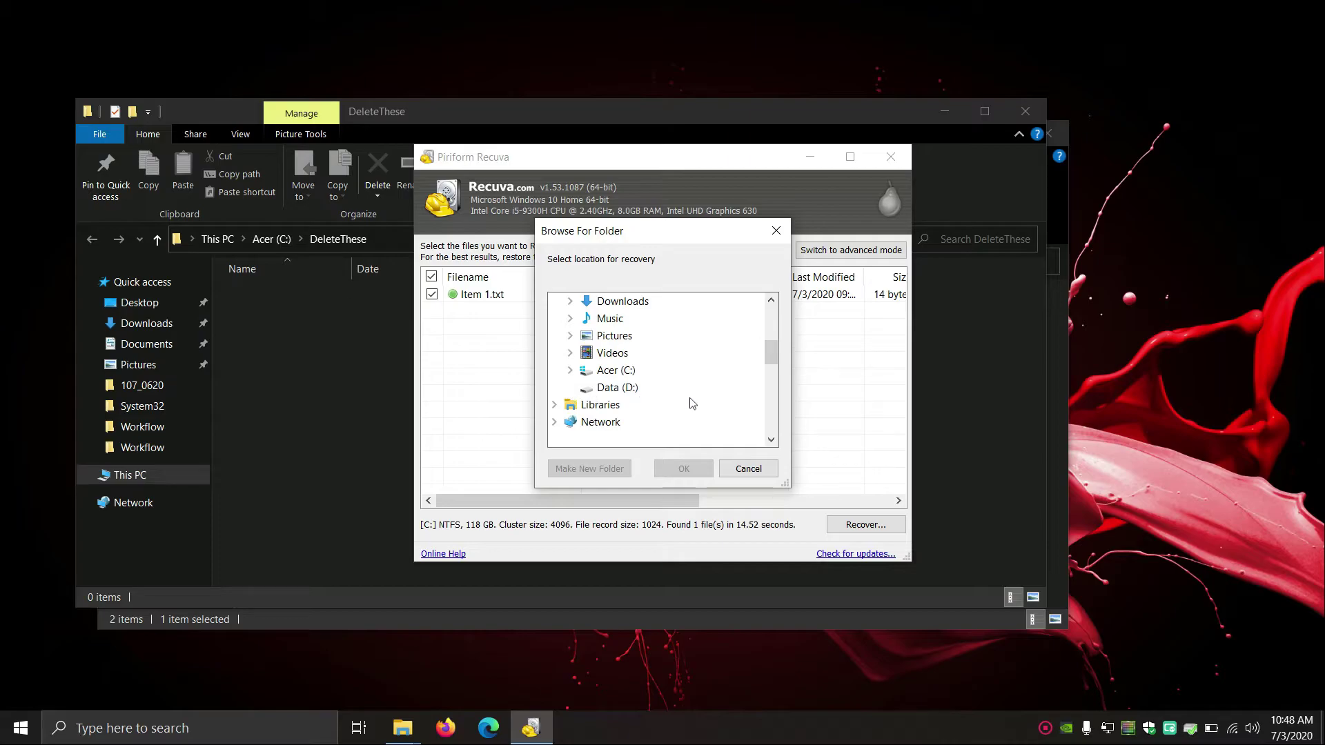
pyautogui.doubleClick(617, 371)
pyautogui.scroll(2, 648, 379)
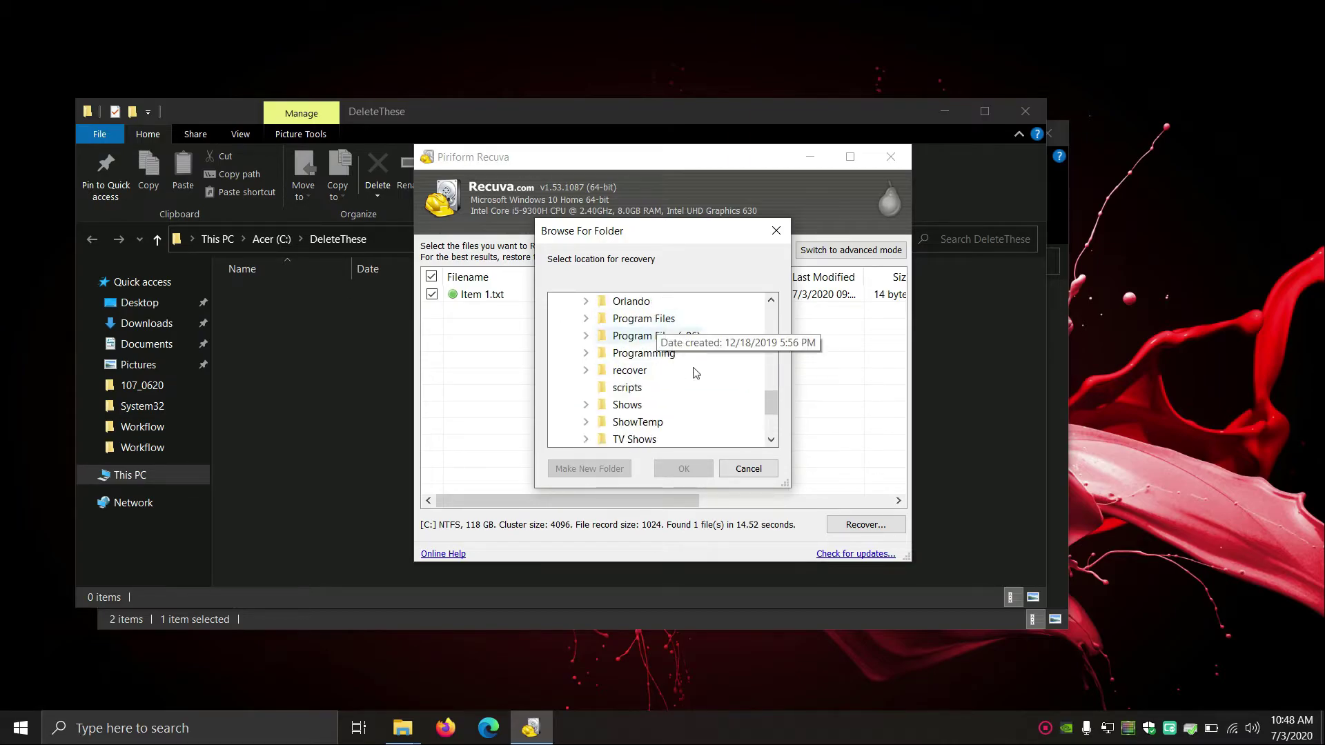
pyautogui.doubleClick(647, 376)
pyautogui.click(684, 469)
pyautogui.click(780, 498)
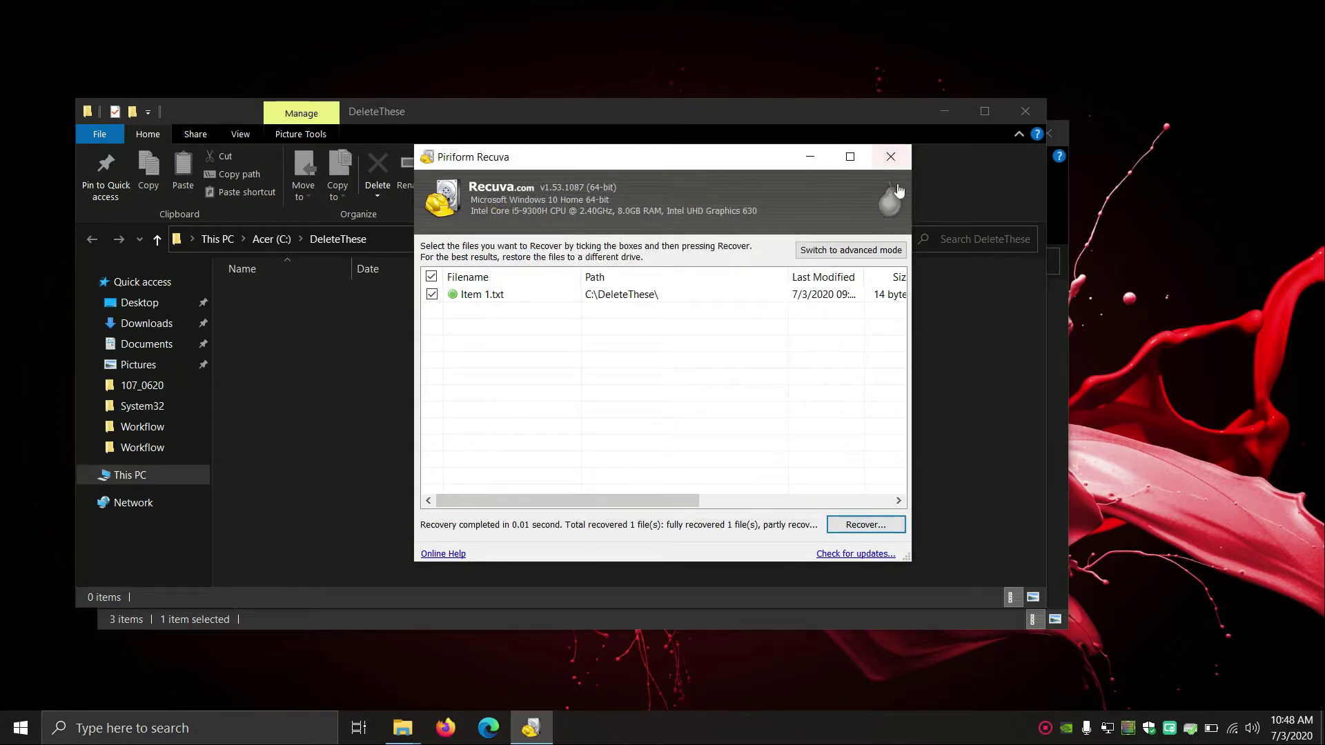
# Close Recuva and the DeleteThese window, open the recovered Item 1.txt to check its text, and close it.
pyautogui.click(892, 157)
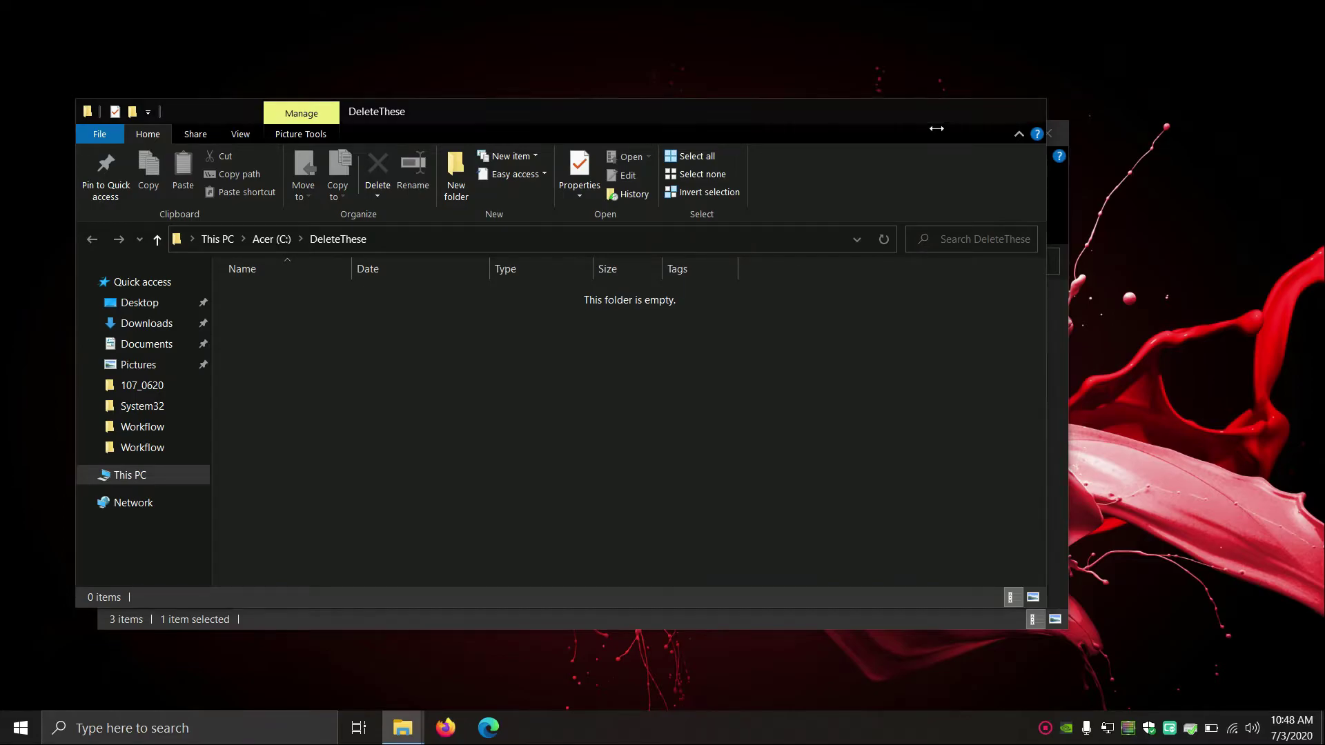
pyautogui.click(1026, 111)
pyautogui.doubleClick(279, 359)
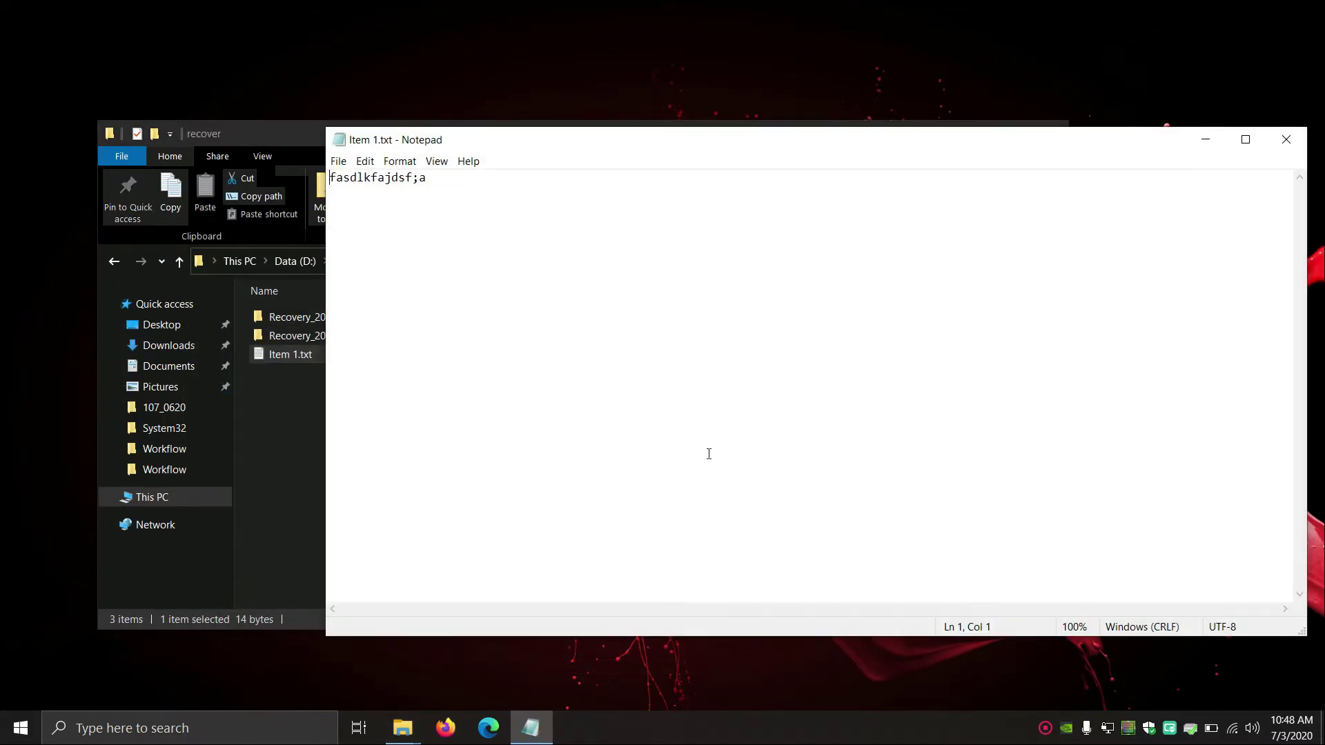
pyautogui.hotkey('ctrl', 'a')
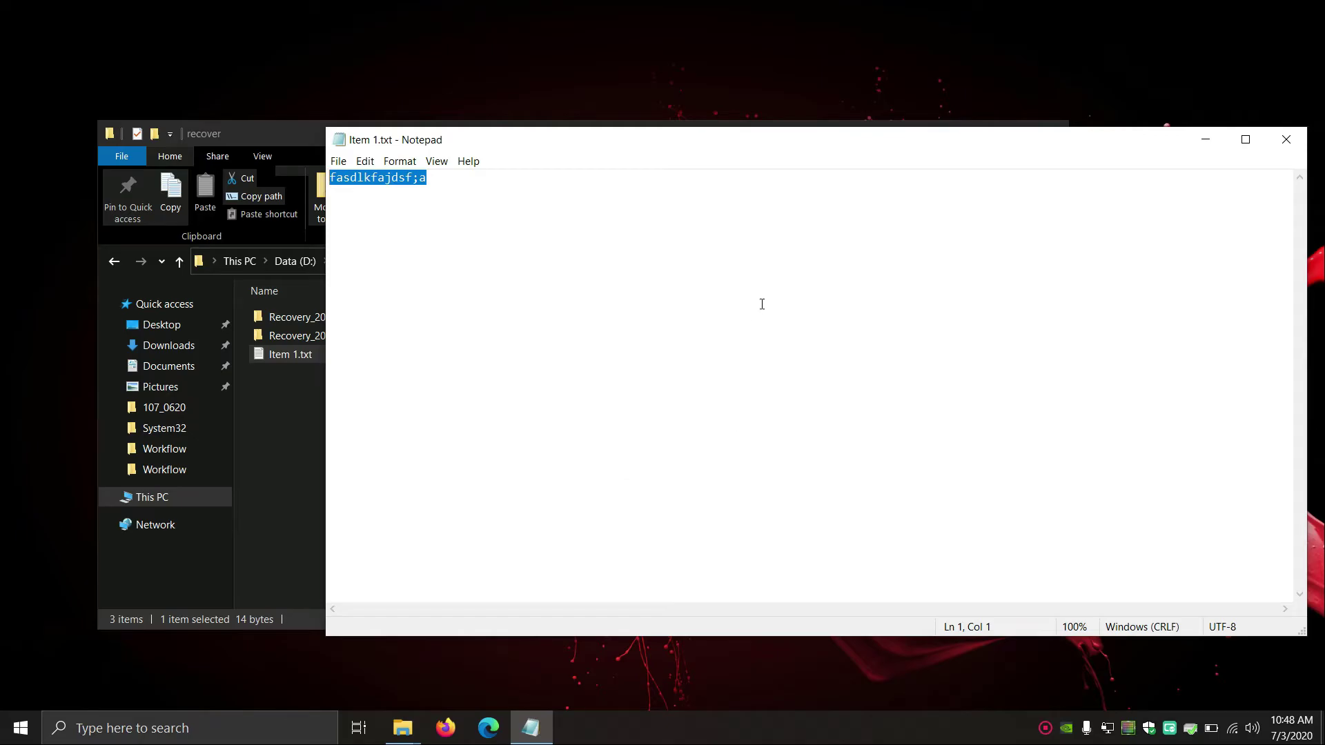
pyautogui.click(1286, 140)
pyautogui.click(784, 391)
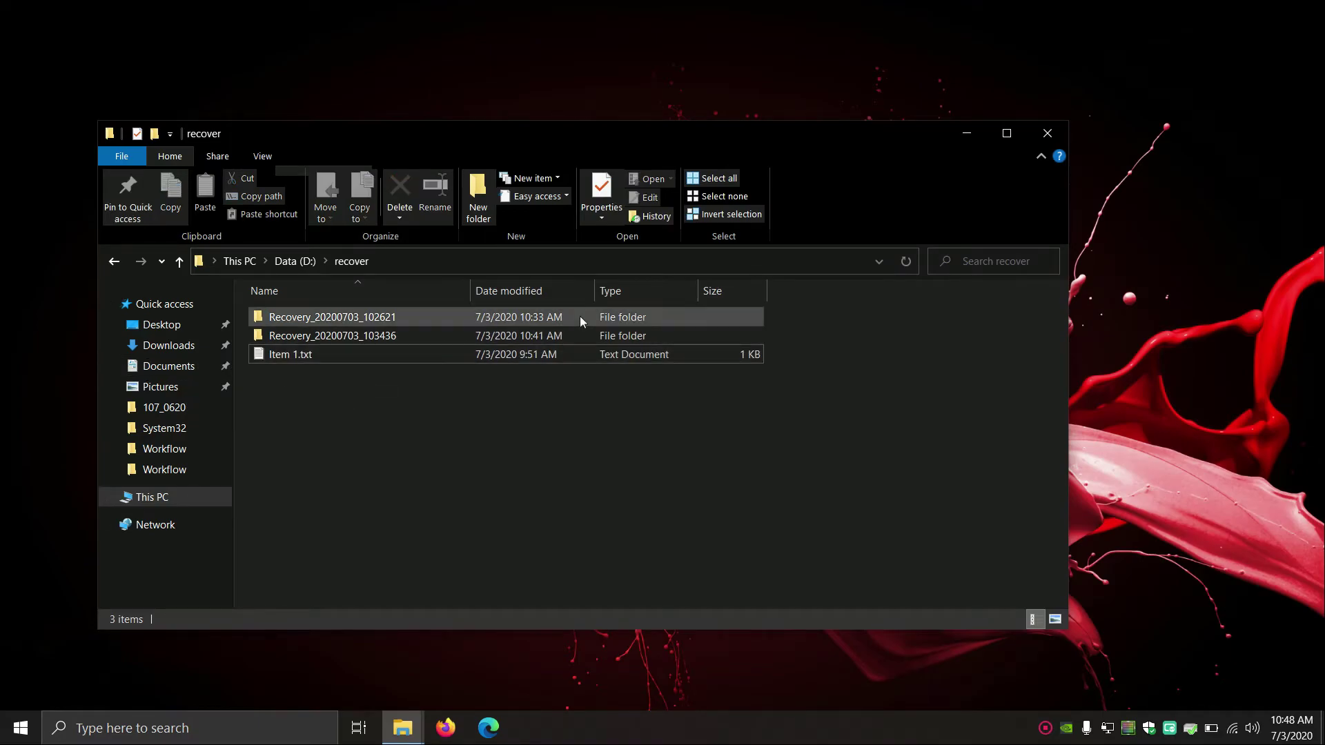
pyautogui.moveTo(462, 448); pyautogui.dragTo(46, 85)
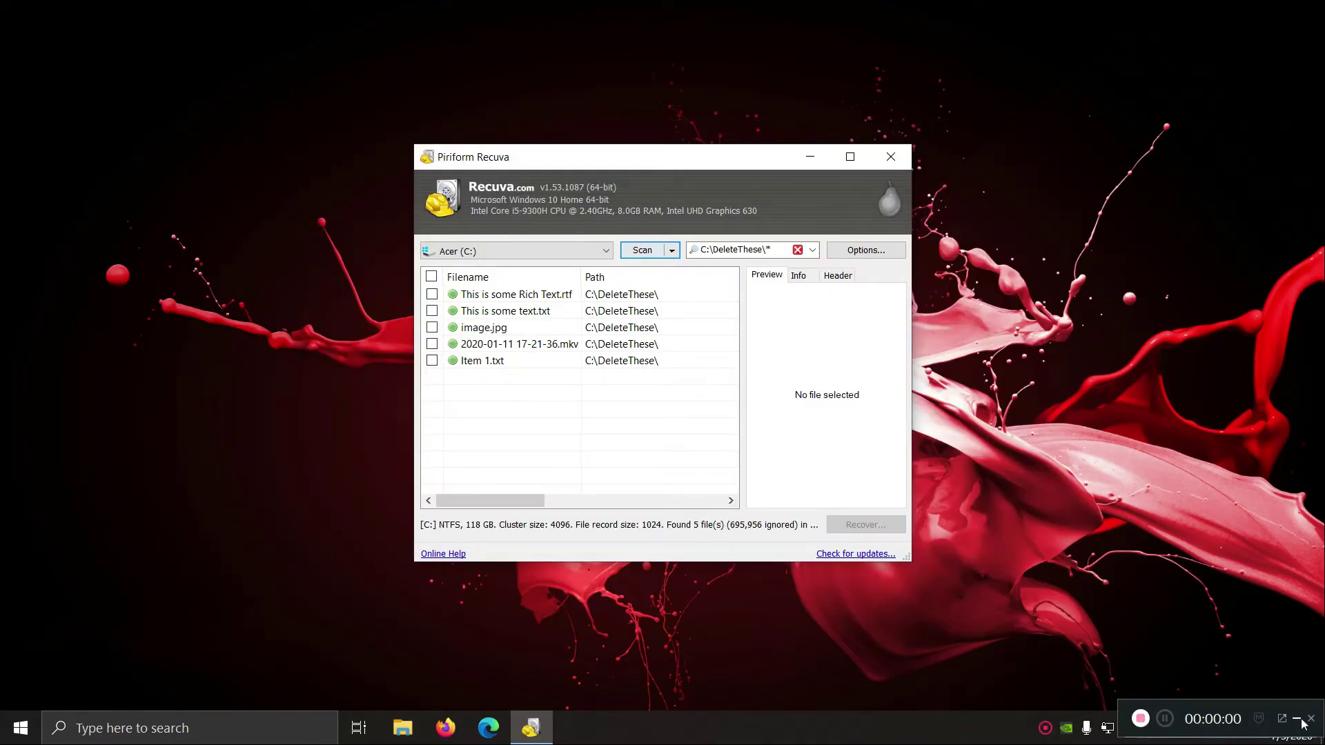
pyautogui.click(1301, 720)
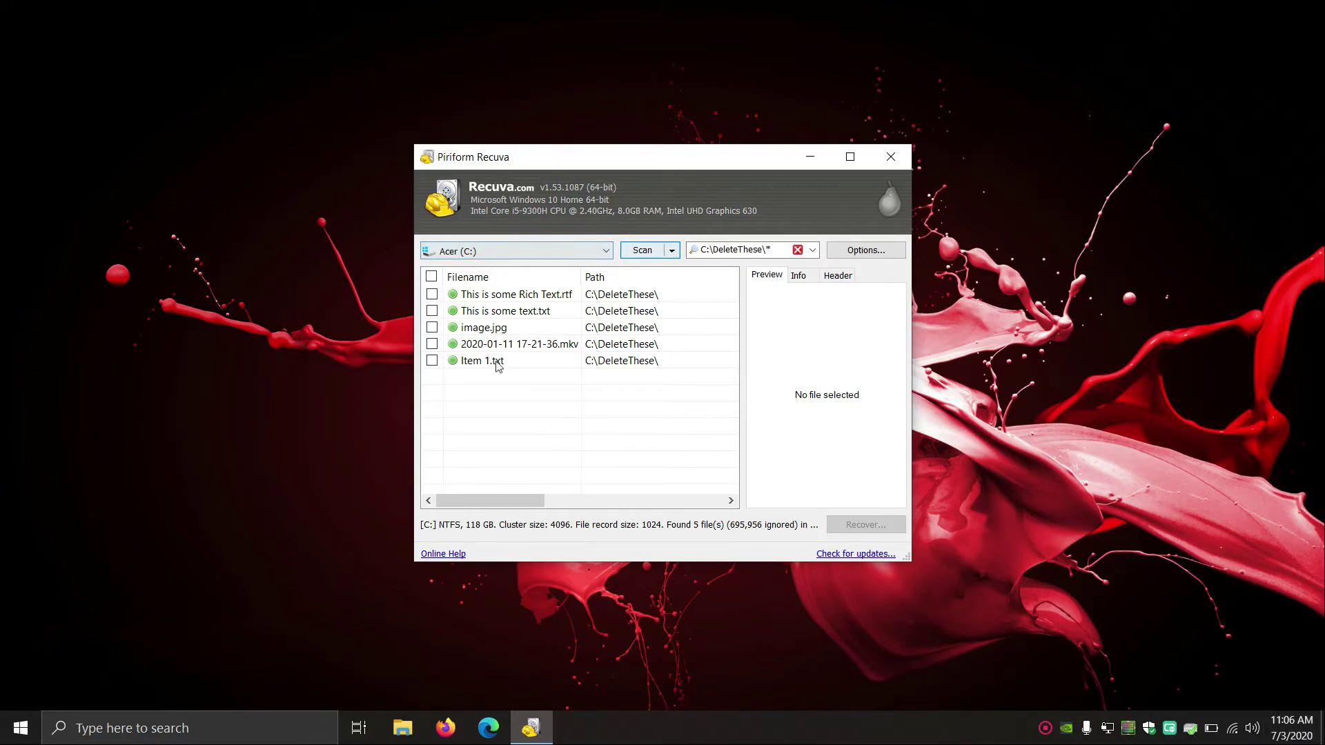
pyautogui.click(432, 344)
pyautogui.click(432, 328)
pyautogui.click(432, 311)
pyautogui.click(433, 295)
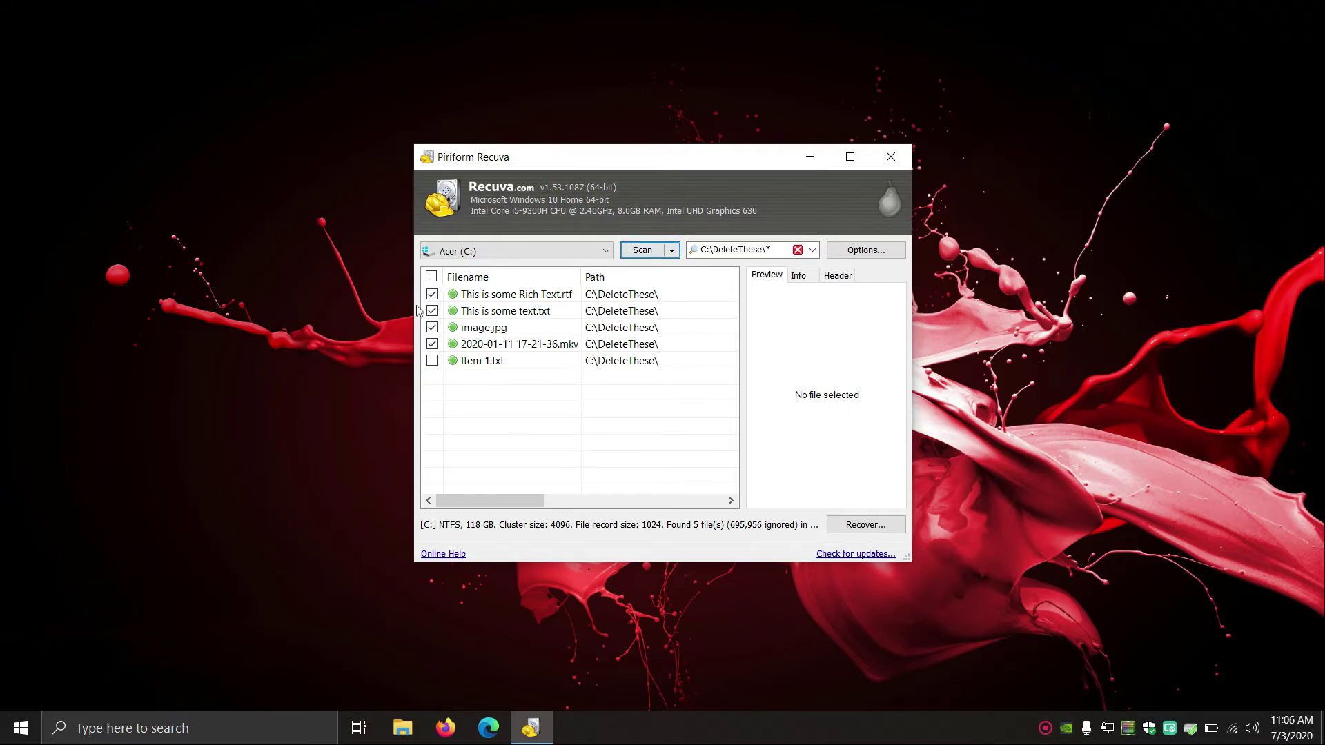
# Recover the checked files to the recover folder on Data (D:) and dismiss the completion message.
pyautogui.click(874, 527)
pyautogui.moveTo(772, 376); pyautogui.dragTo(773, 412)
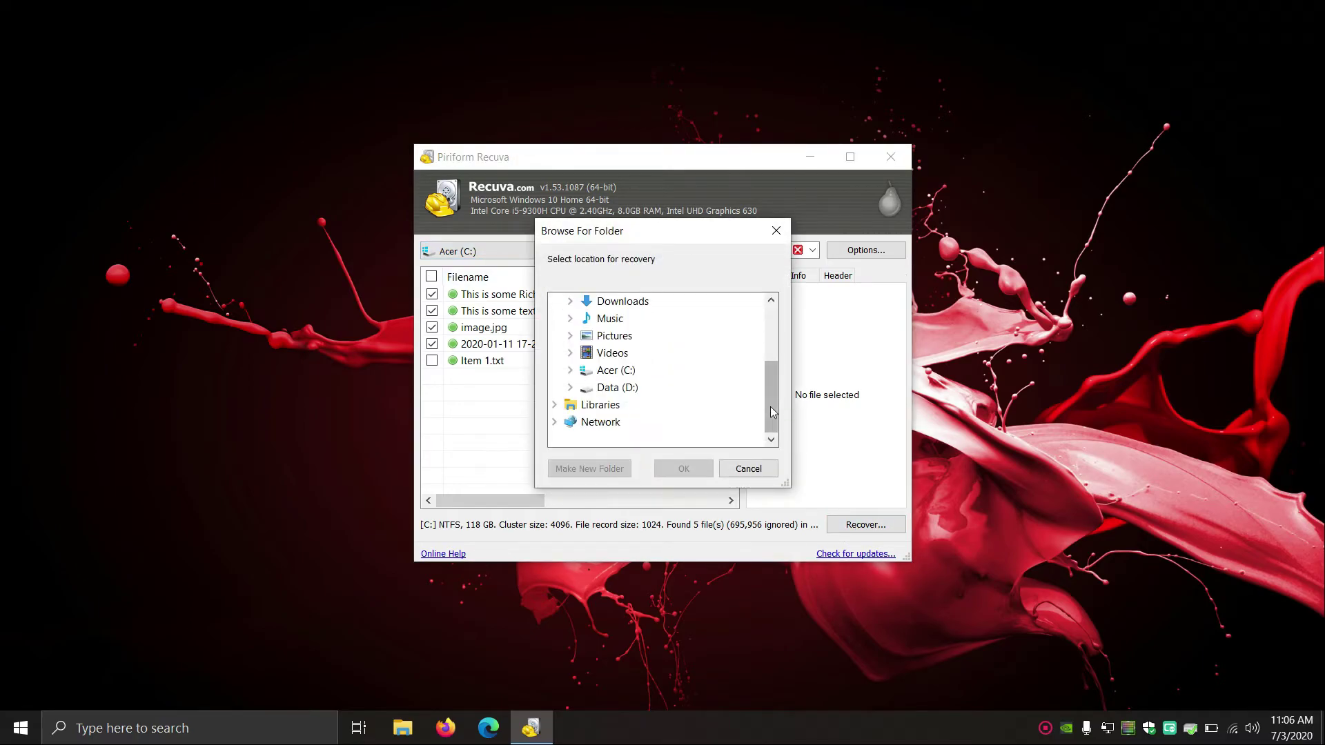
pyautogui.click(570, 388)
pyautogui.click(778, 426)
pyautogui.click(778, 426)
pyautogui.click(778, 425)
pyautogui.click(649, 304)
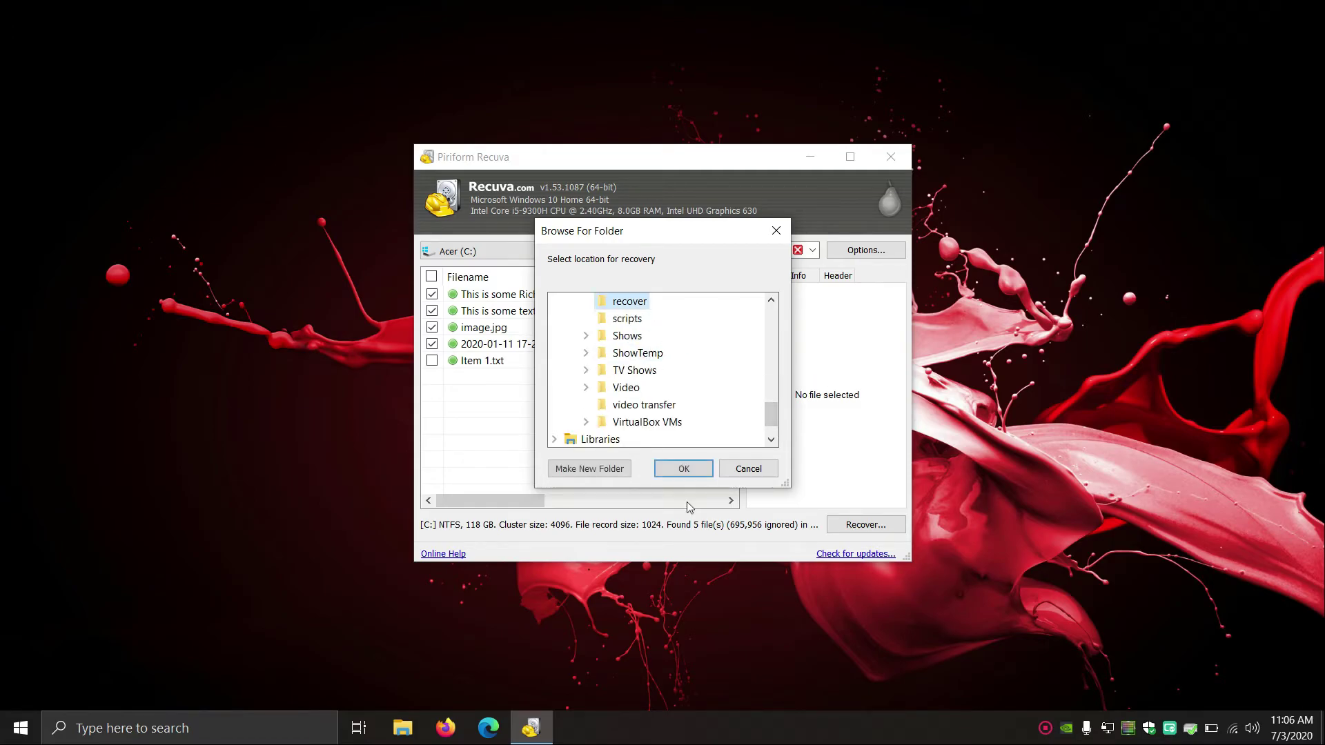
pyautogui.click(688, 470)
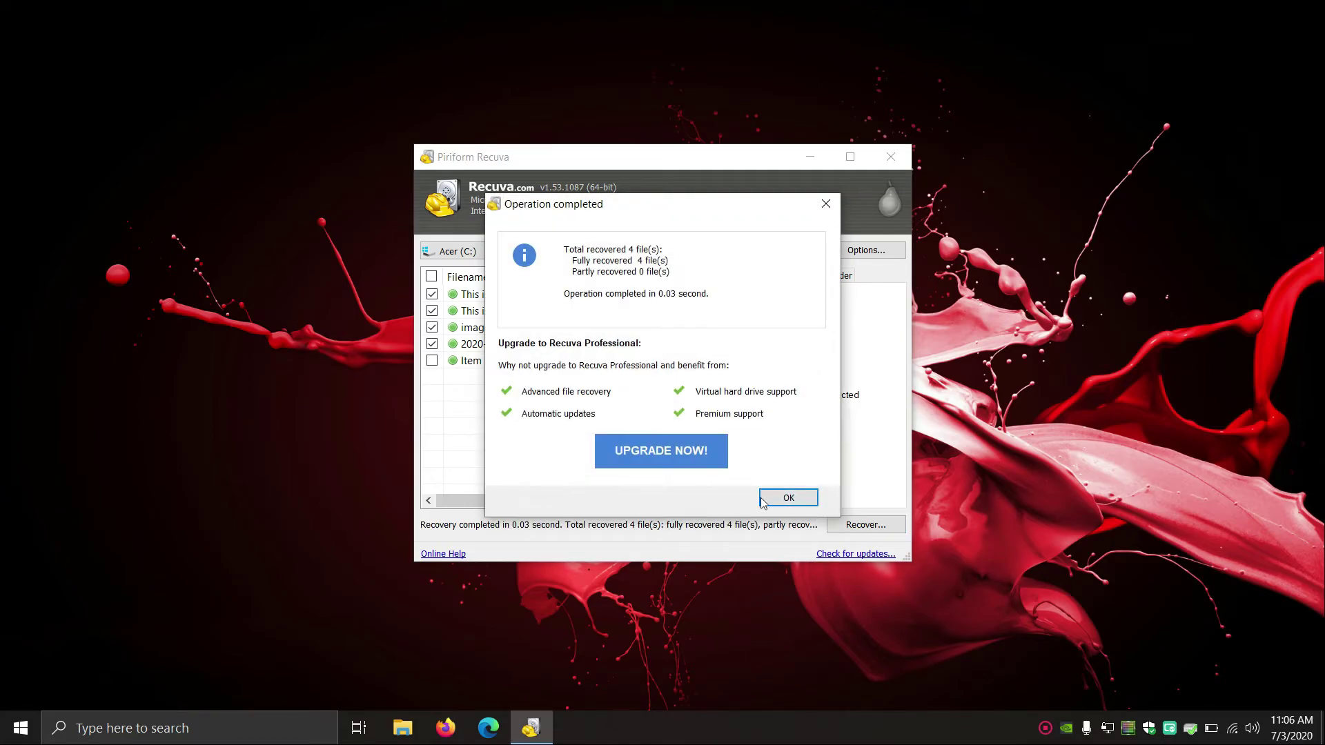
pyautogui.click(784, 498)
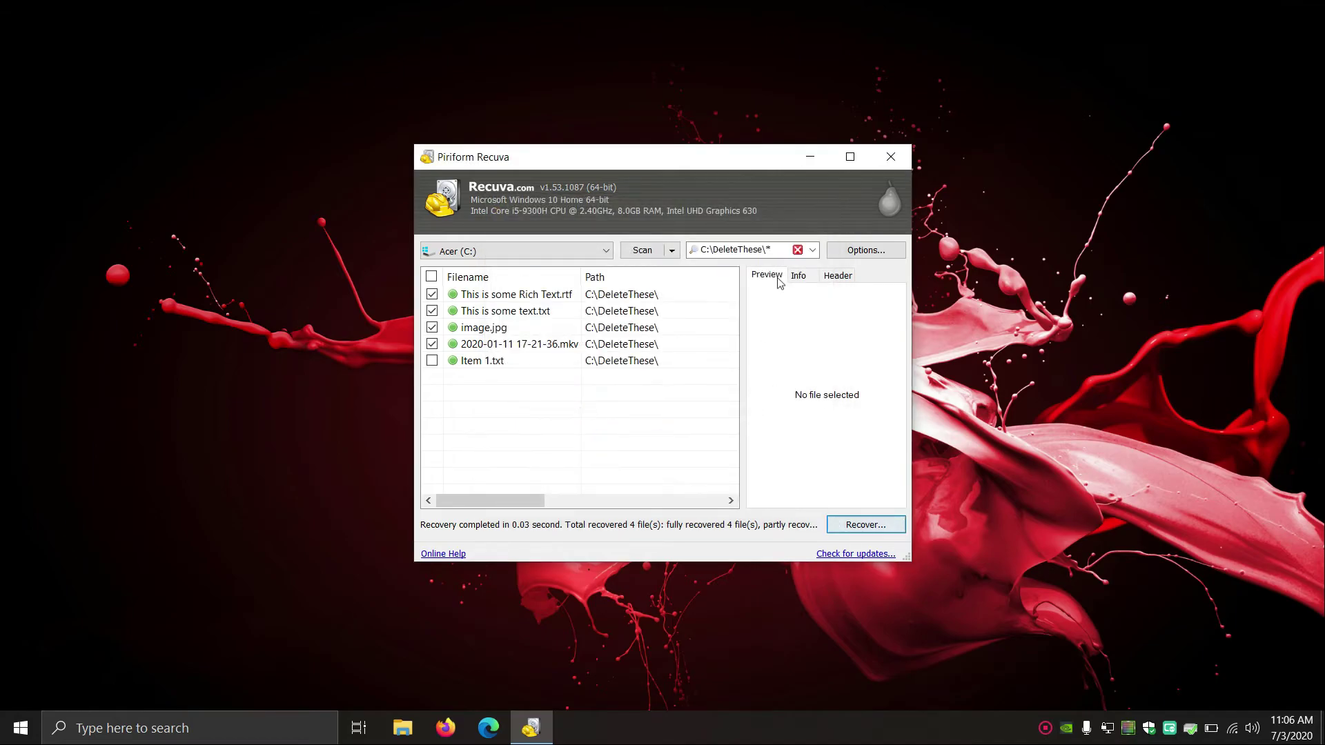
# Open the d:\recover folder to inspect the recovered files.
pyautogui.press('super+r')
pyautogui.write('d:\\c')
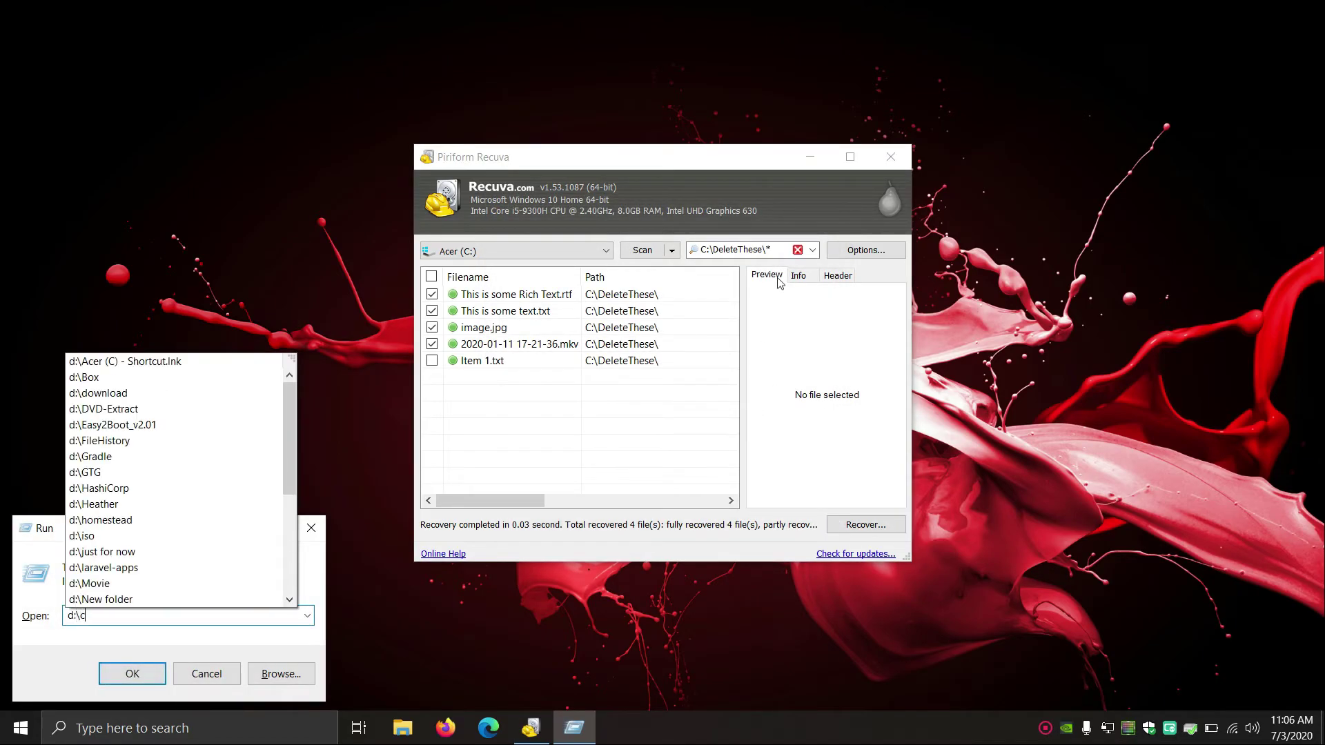
pyautogui.press('BackSpace')
pyautogui.write('re')
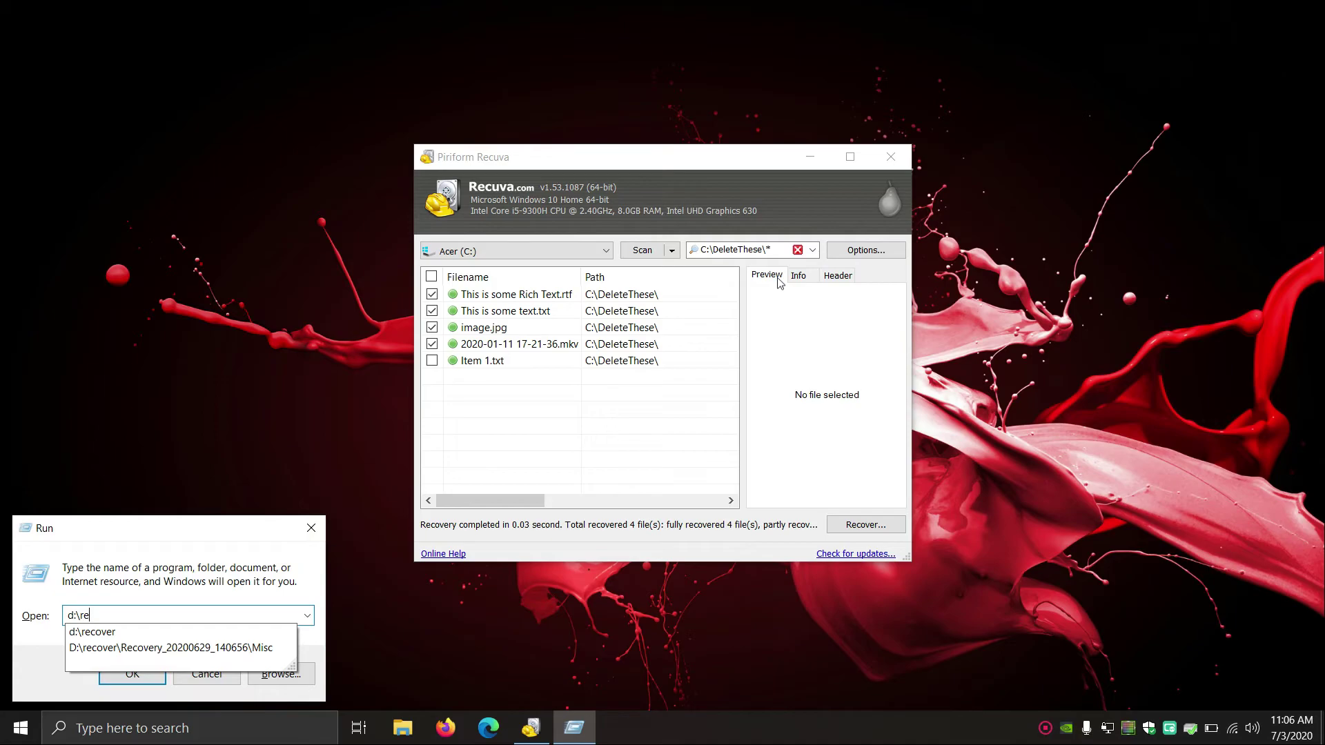
pyautogui.press('Down')
pyautogui.press('Return')
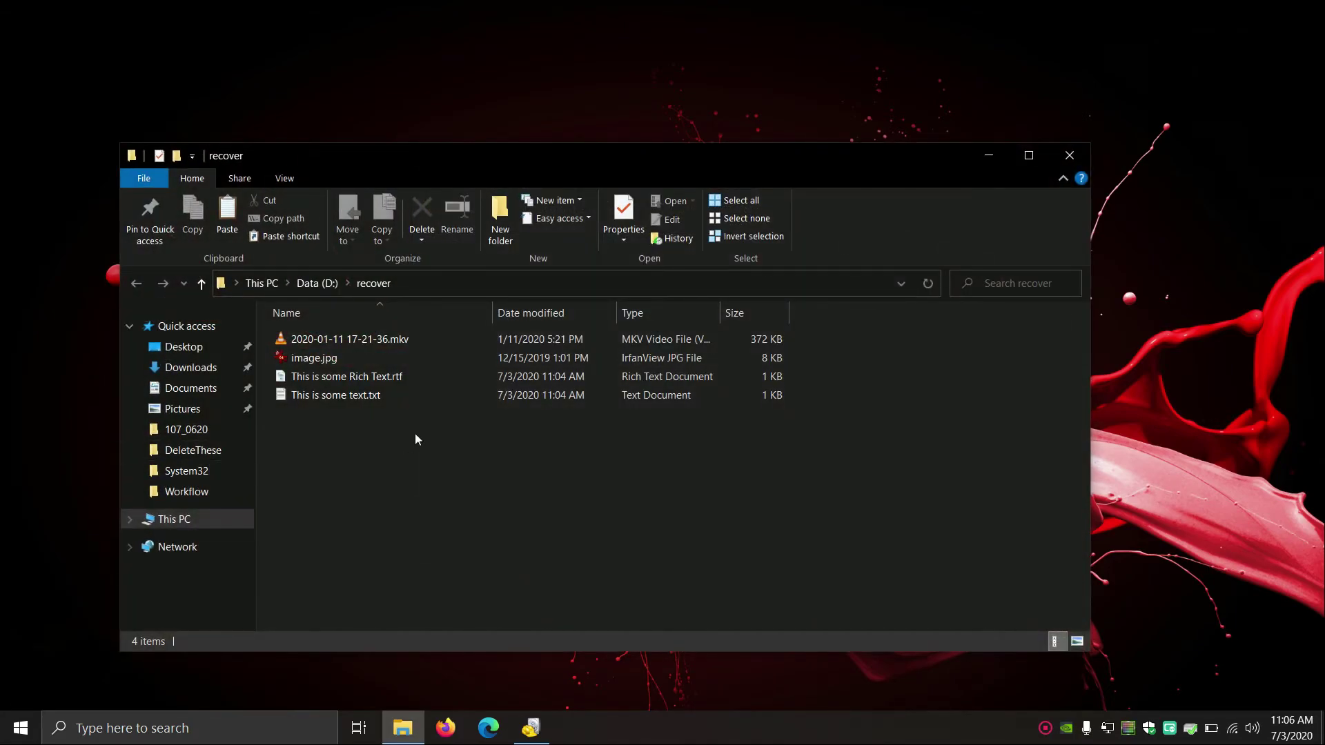
# Try to view the recovered image.jpg in IrfanView, dismiss the message, and close the viewer.
pyautogui.doubleClick(292, 360)
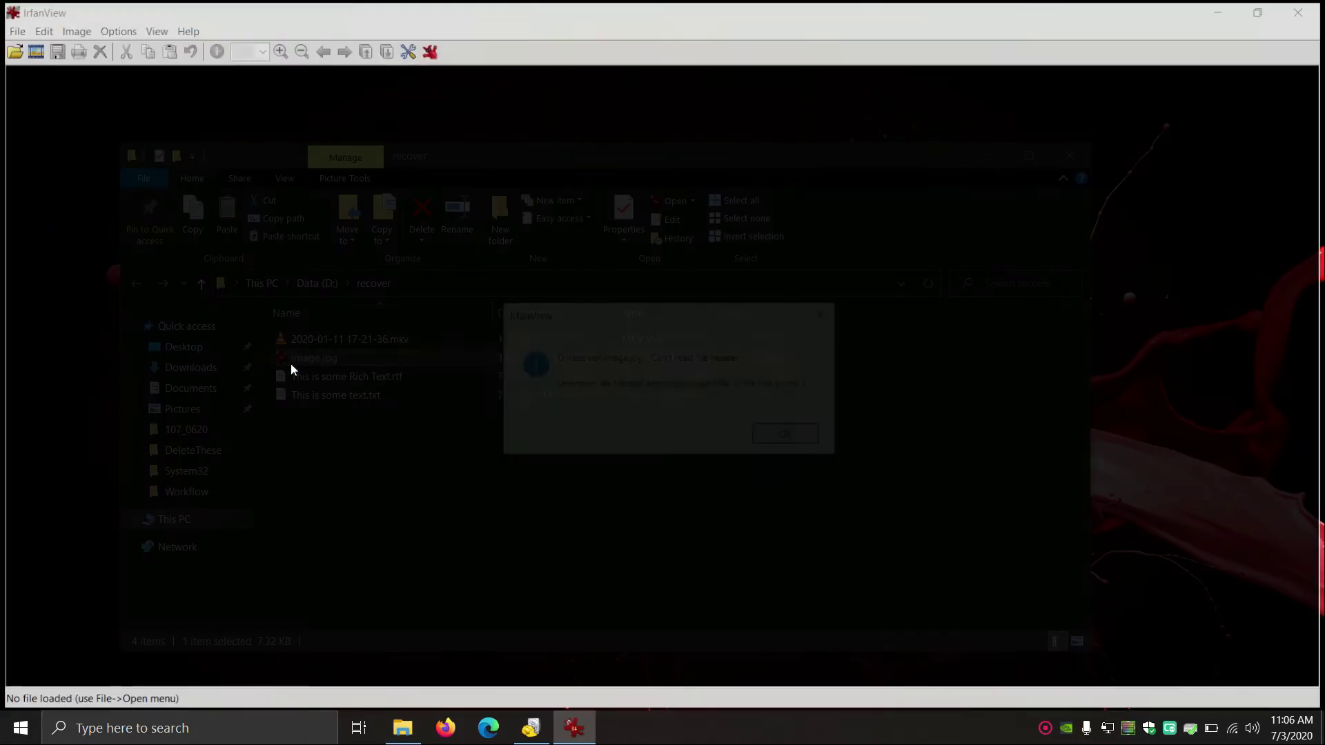
pyautogui.click(807, 436)
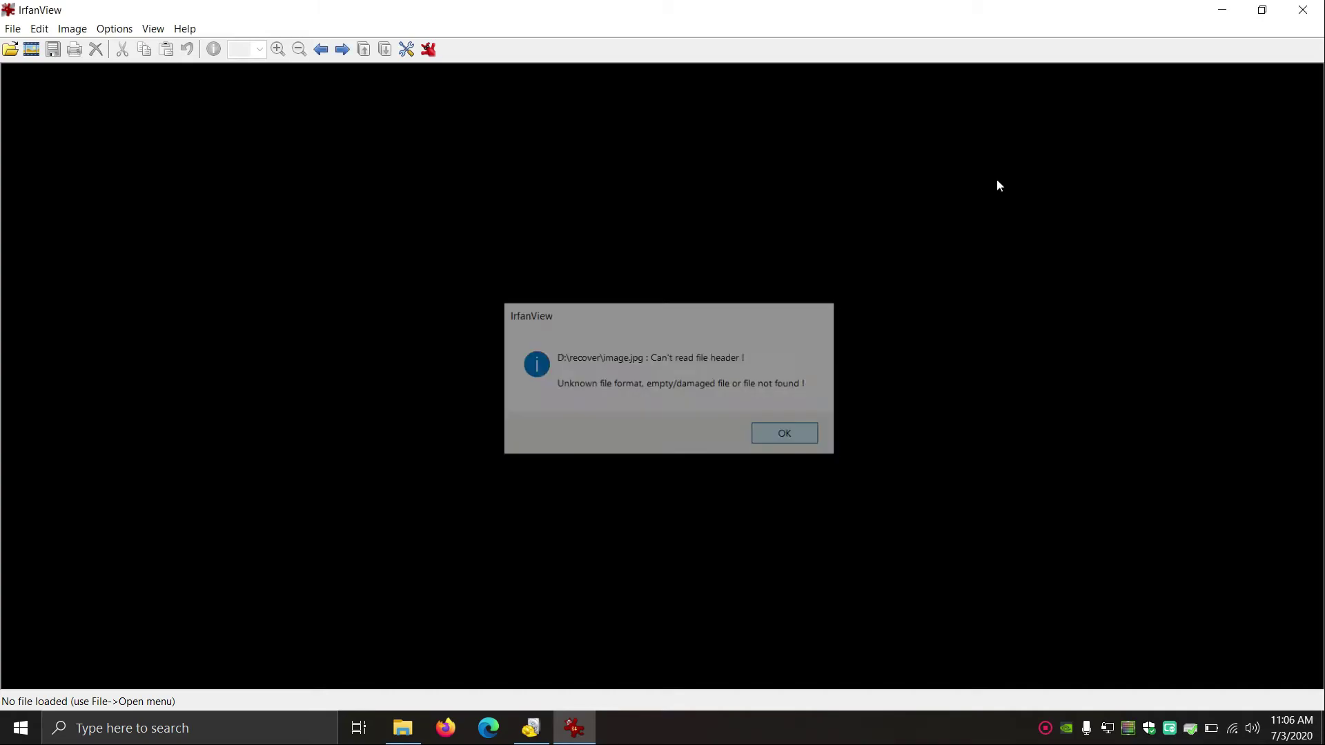
pyautogui.click(1286, 11)
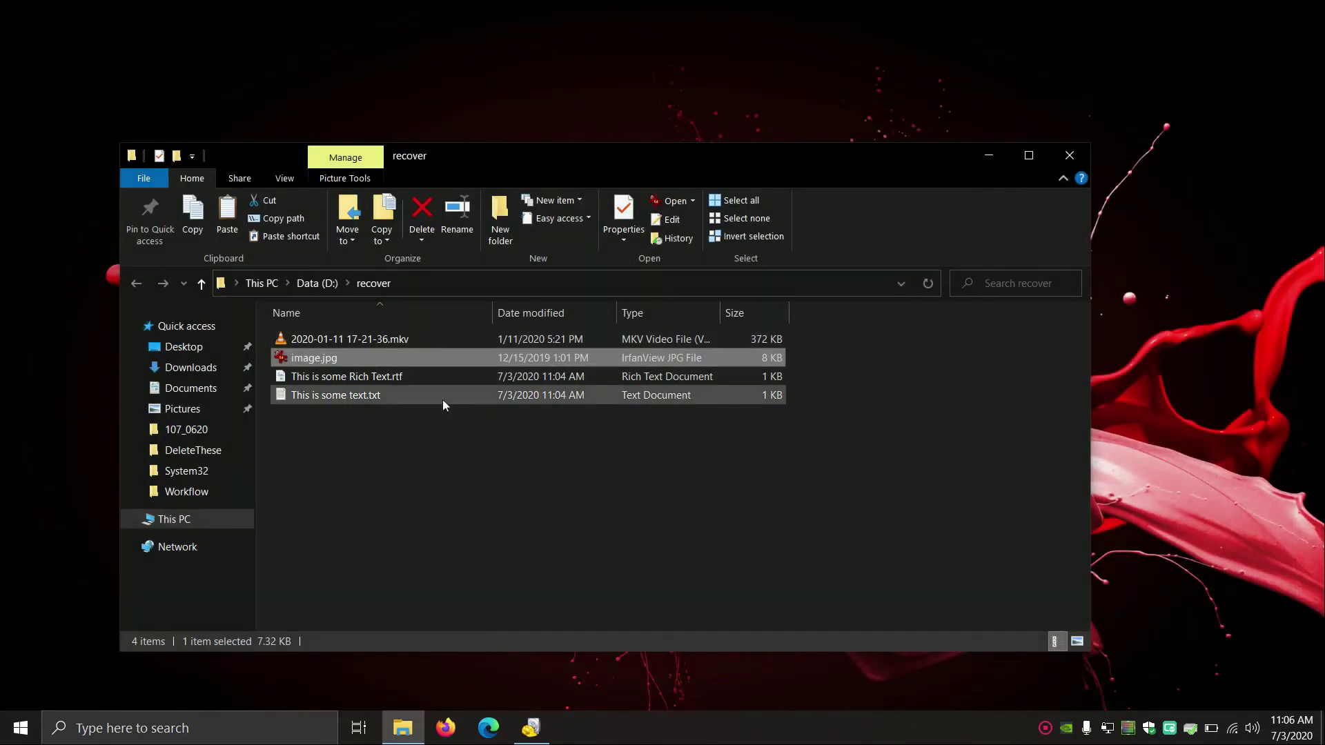
# Open This is some Rich Text.rtf and This is some text.txt to check their contents, closing each one.
pyautogui.click(402, 379)
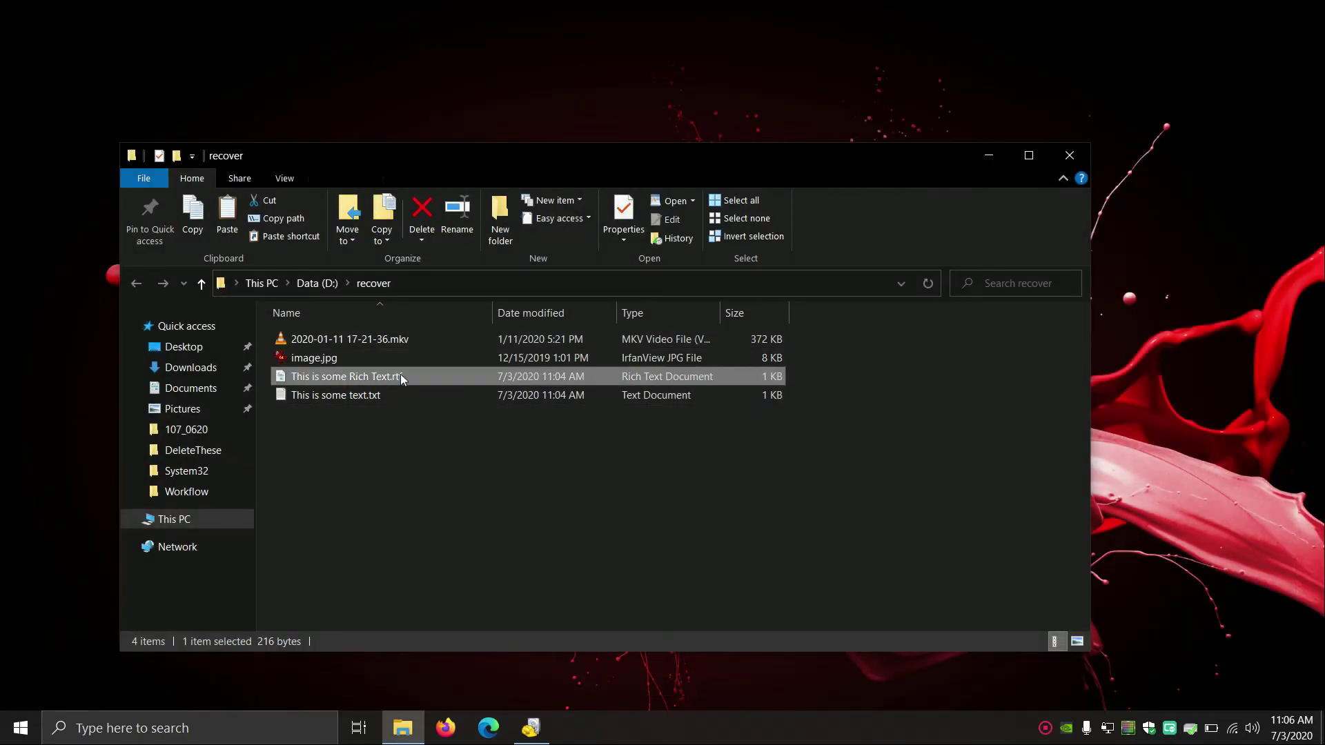
pyautogui.doubleClick(296, 378)
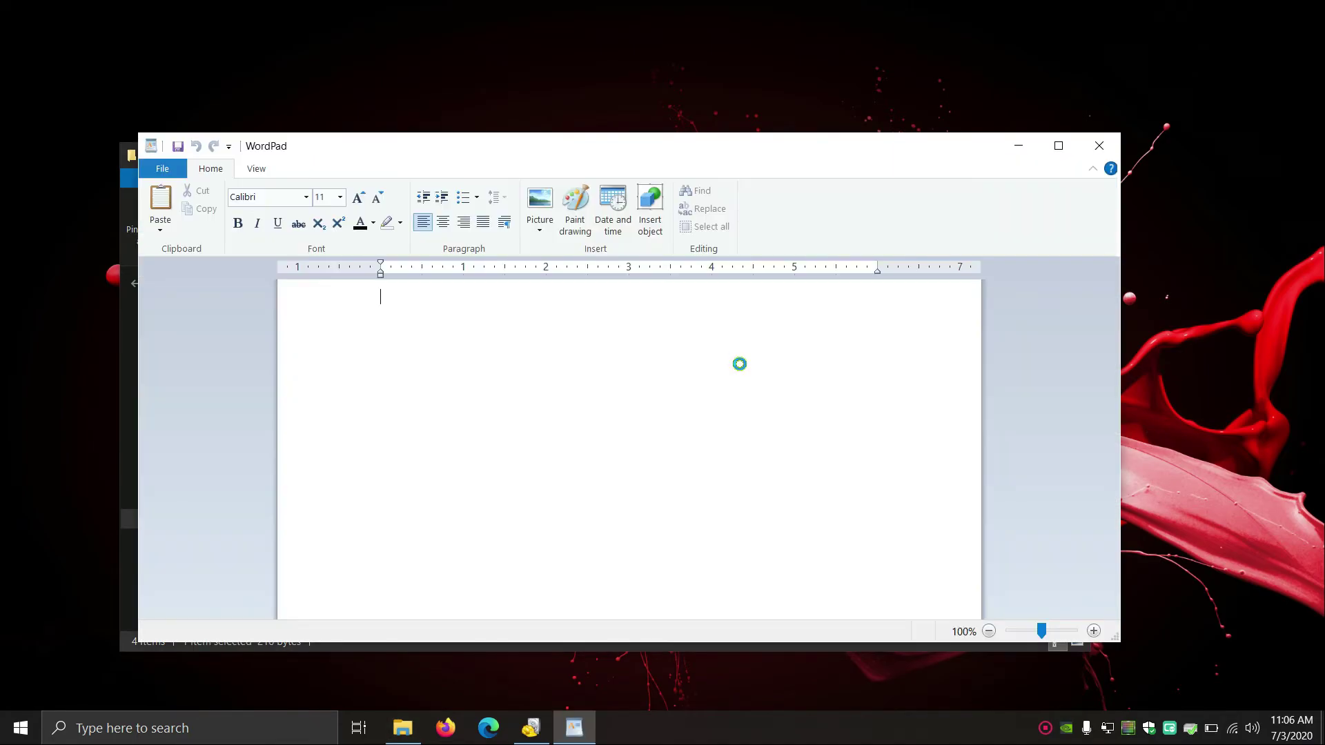
pyautogui.click(1097, 147)
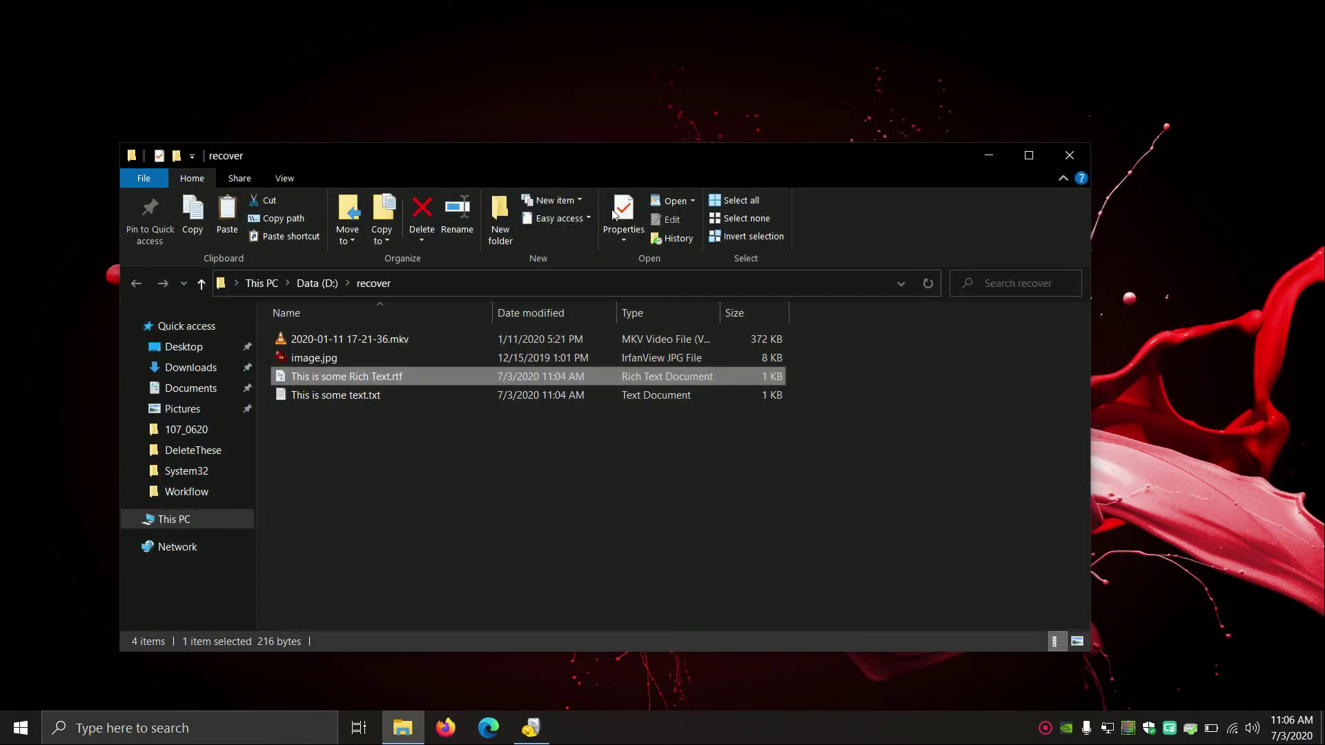
pyautogui.doubleClick(333, 397)
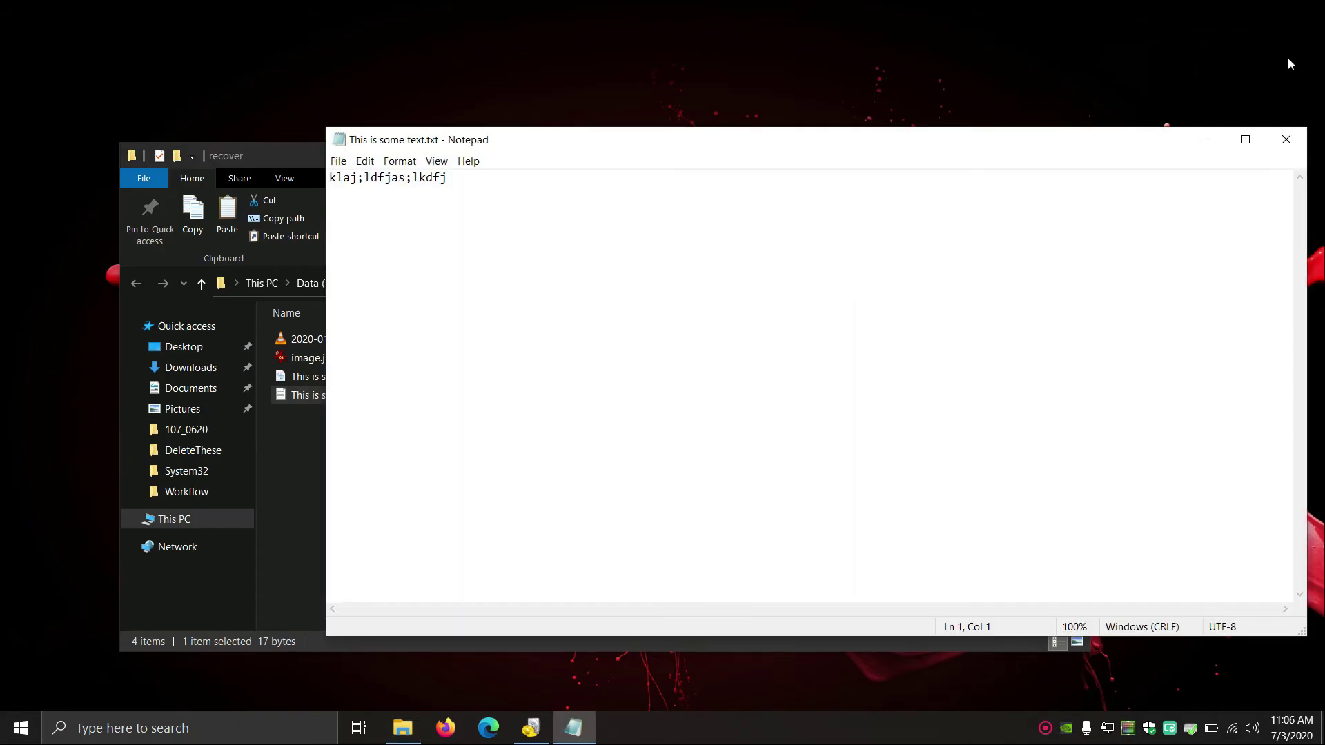
pyautogui.click(1286, 142)
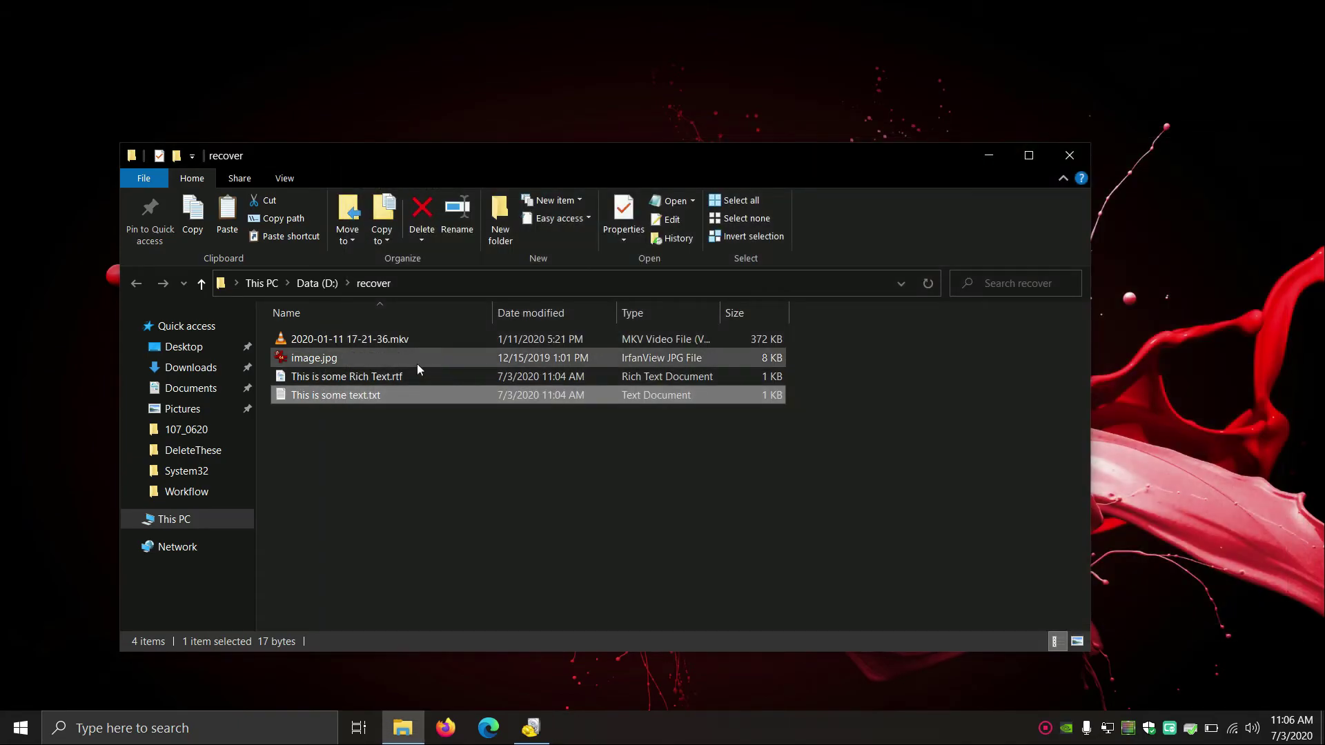
pyautogui.click(391, 338)
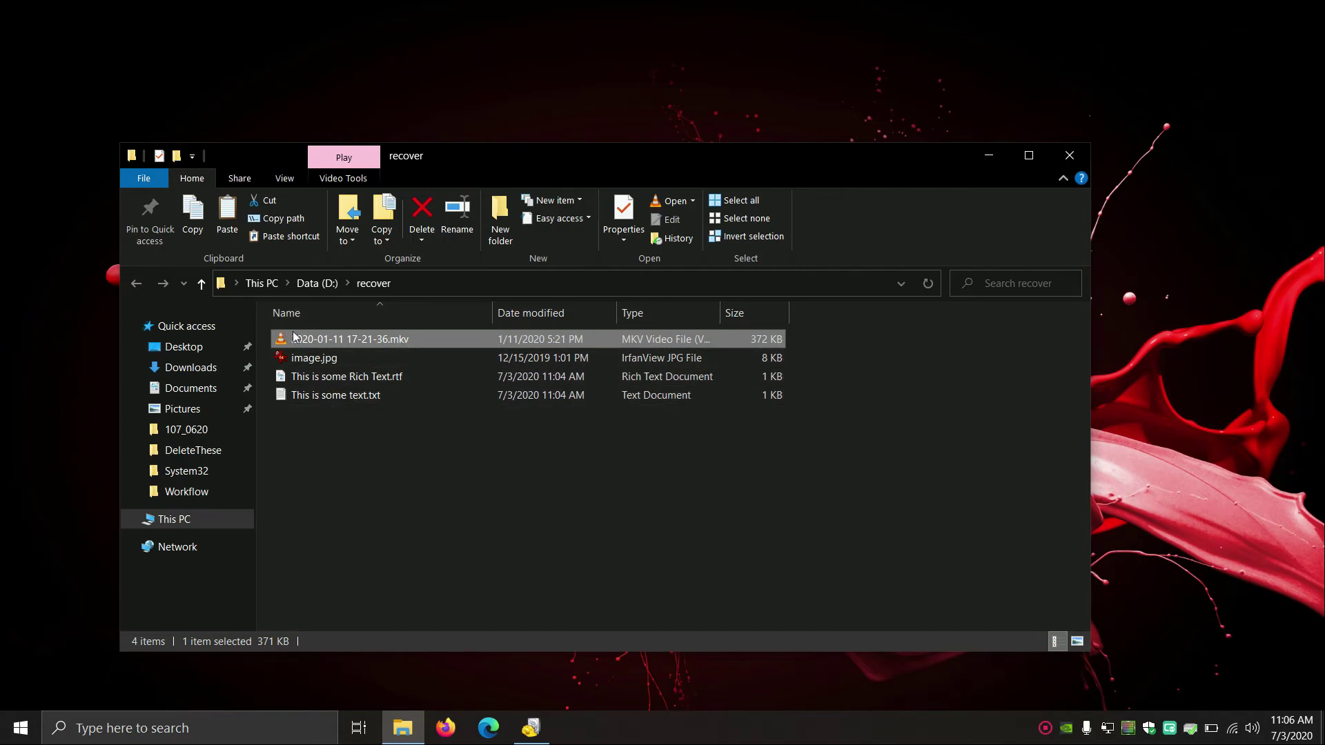
pyautogui.press('Return')
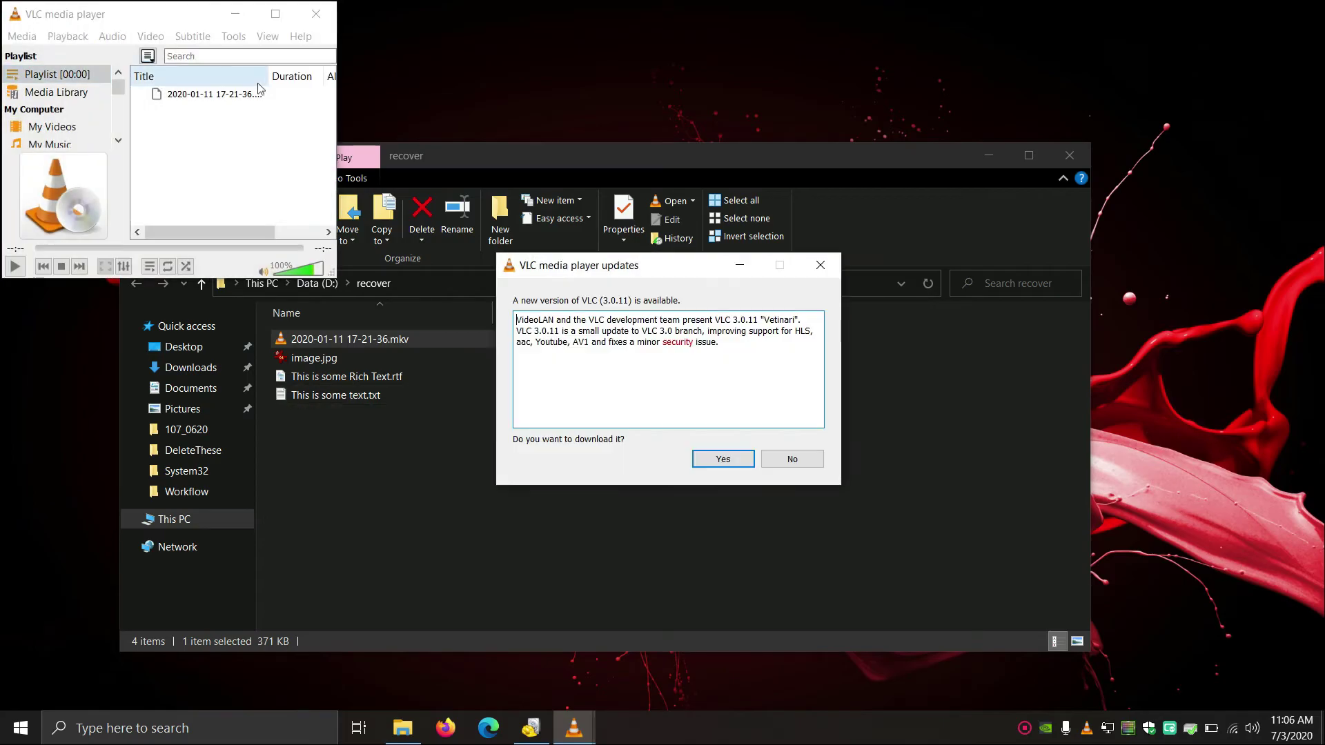
pyautogui.click(792, 459)
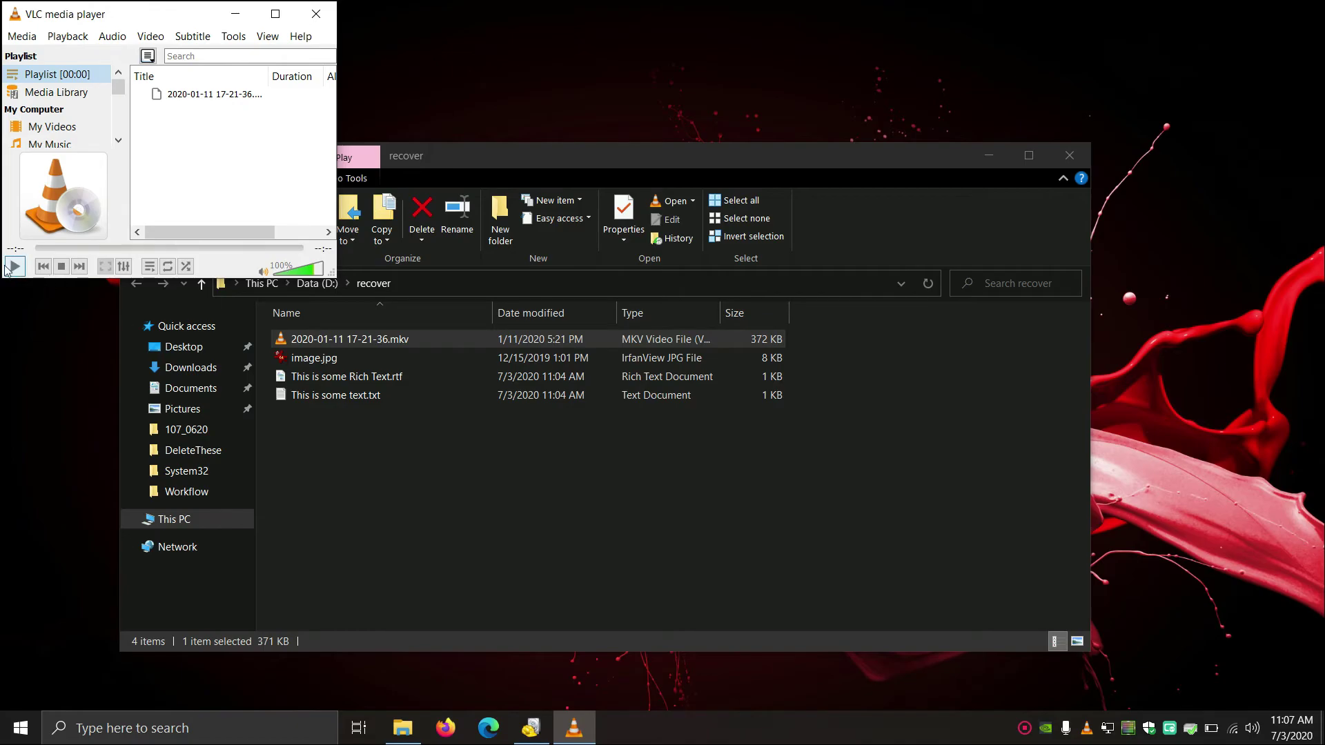
pyautogui.click(316, 13)
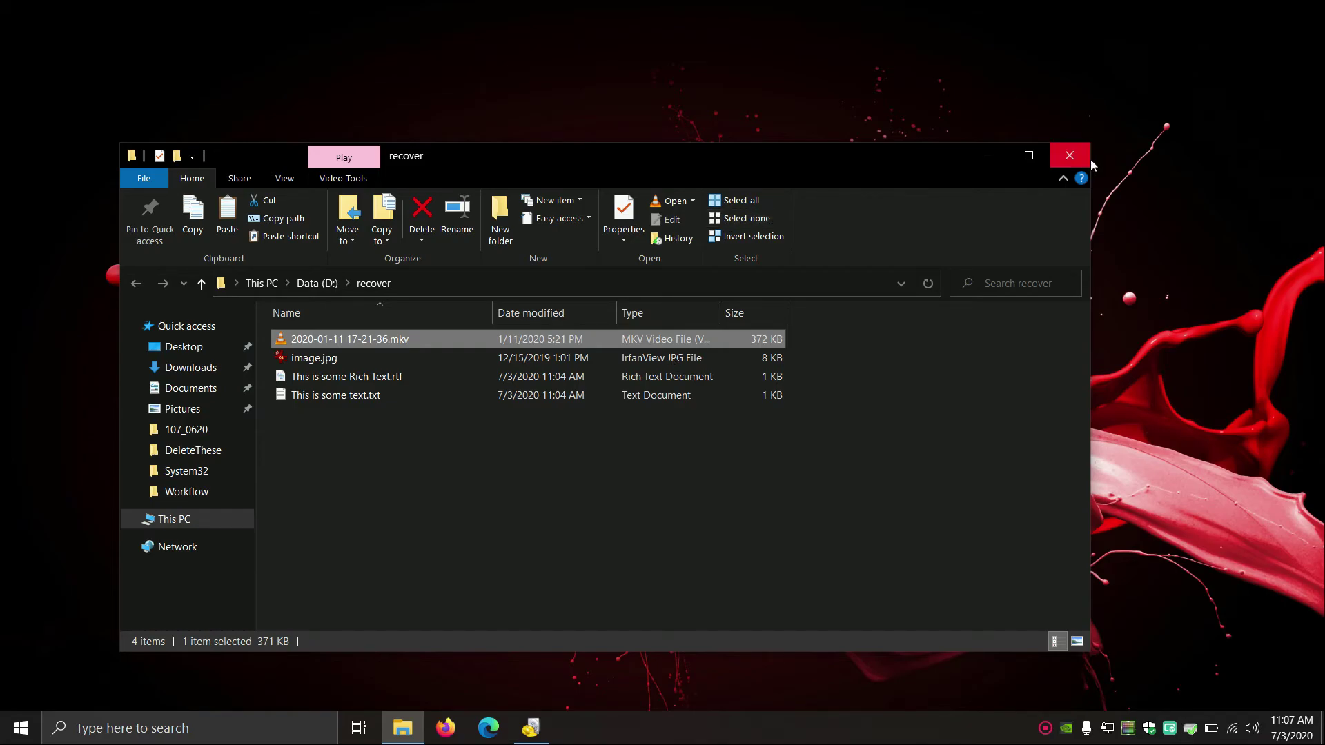
pyautogui.click(547, 738)
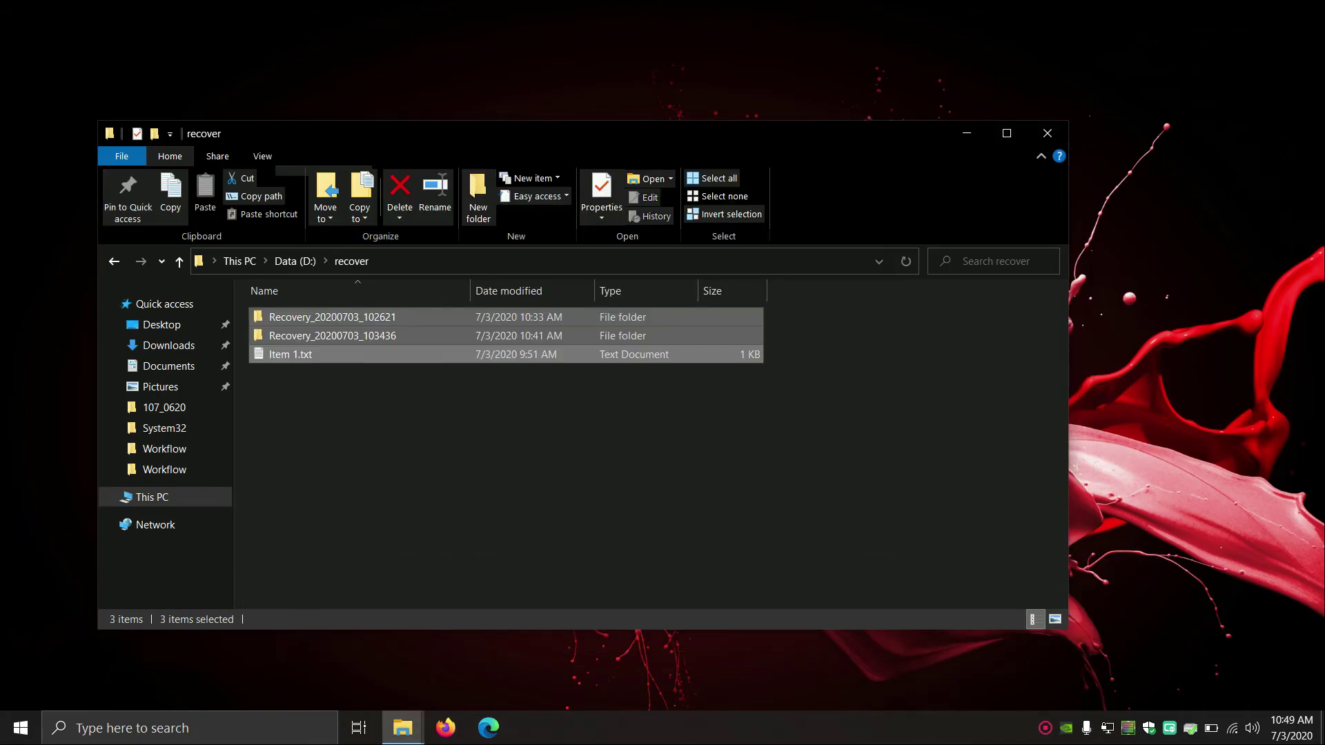
# Permanently delete the two Recovery folders and Item 1.txt from the recover folder, and close all File Explorer windows.
pyautogui.hotkey('shift', 'Delete')
pyautogui.press('Return')
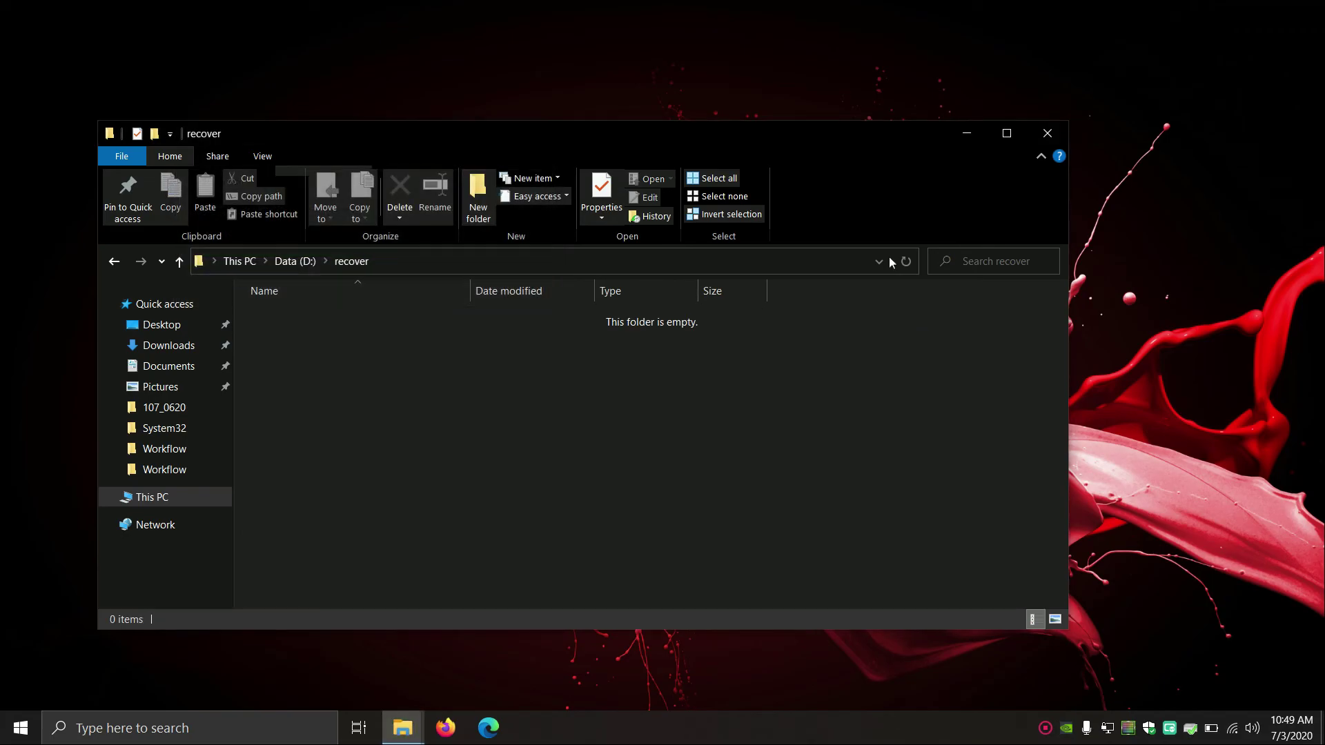
pyautogui.click(1045, 139)
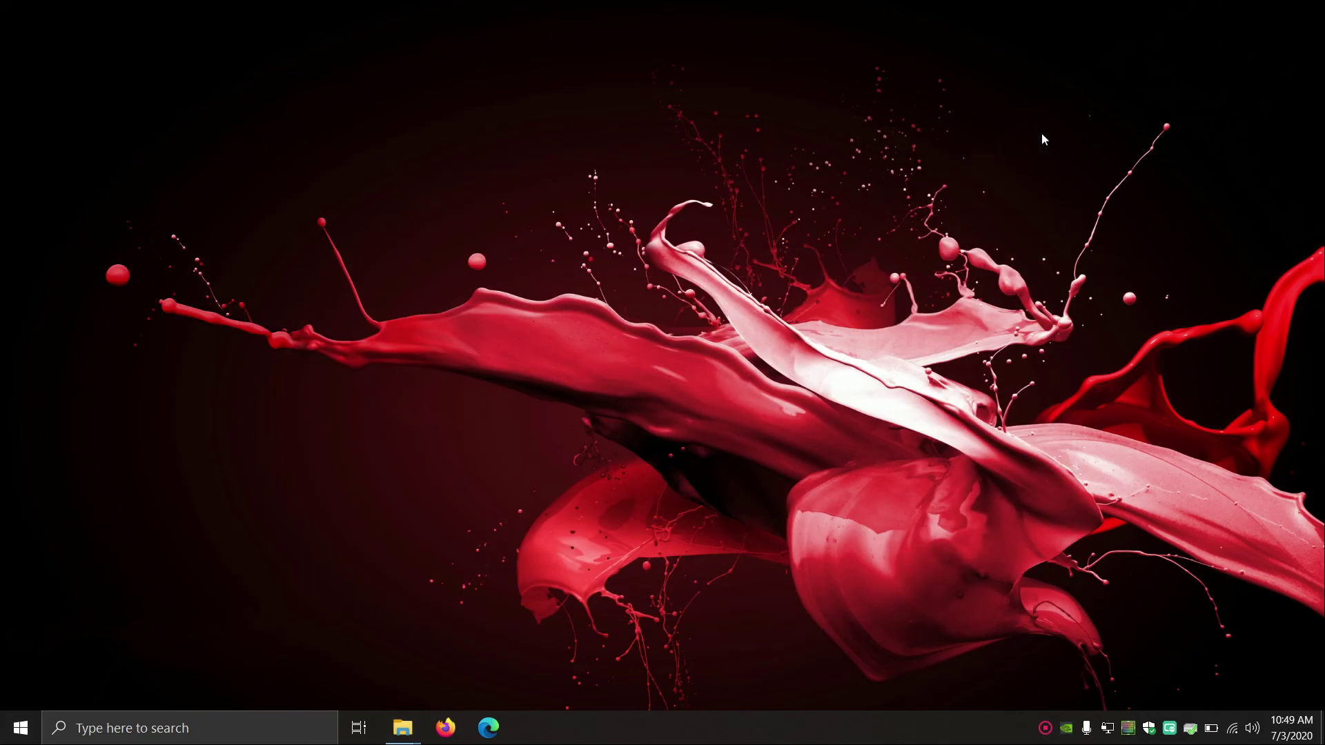
pyautogui.rightClick(403, 732)
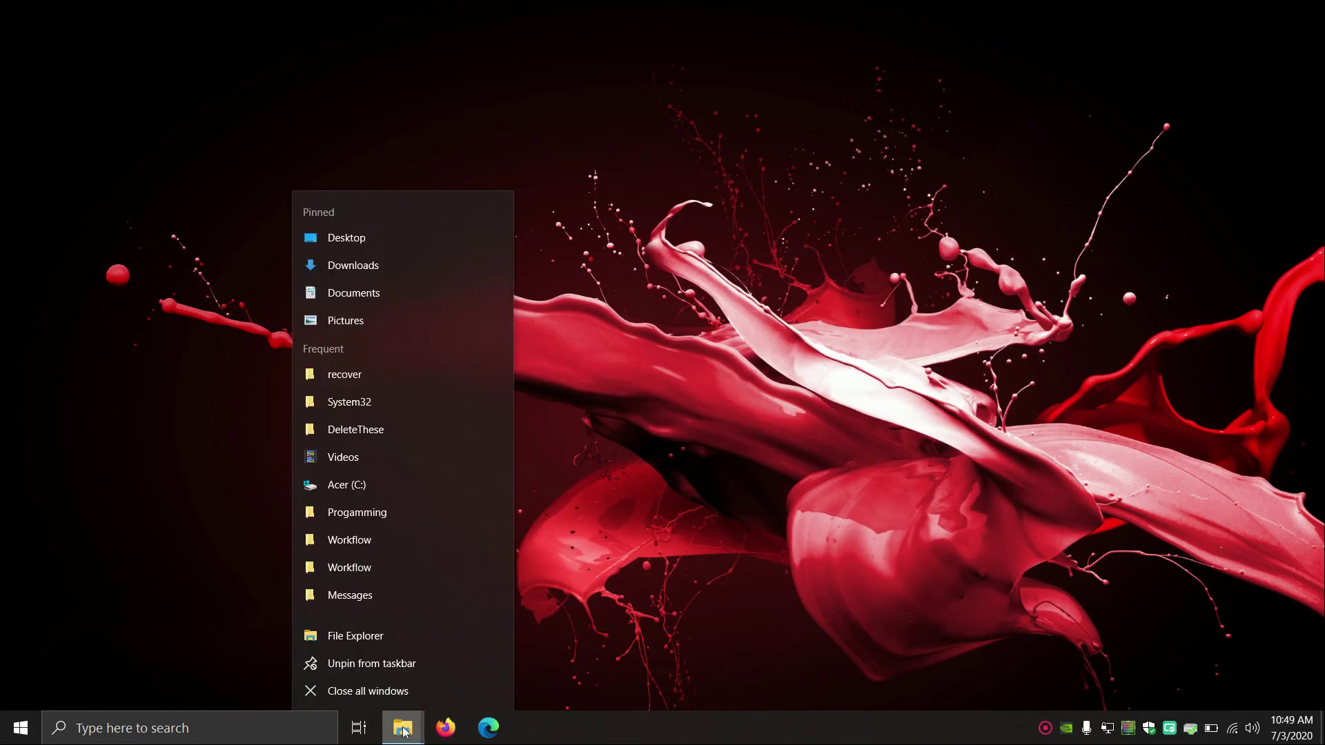
pyautogui.click(400, 691)
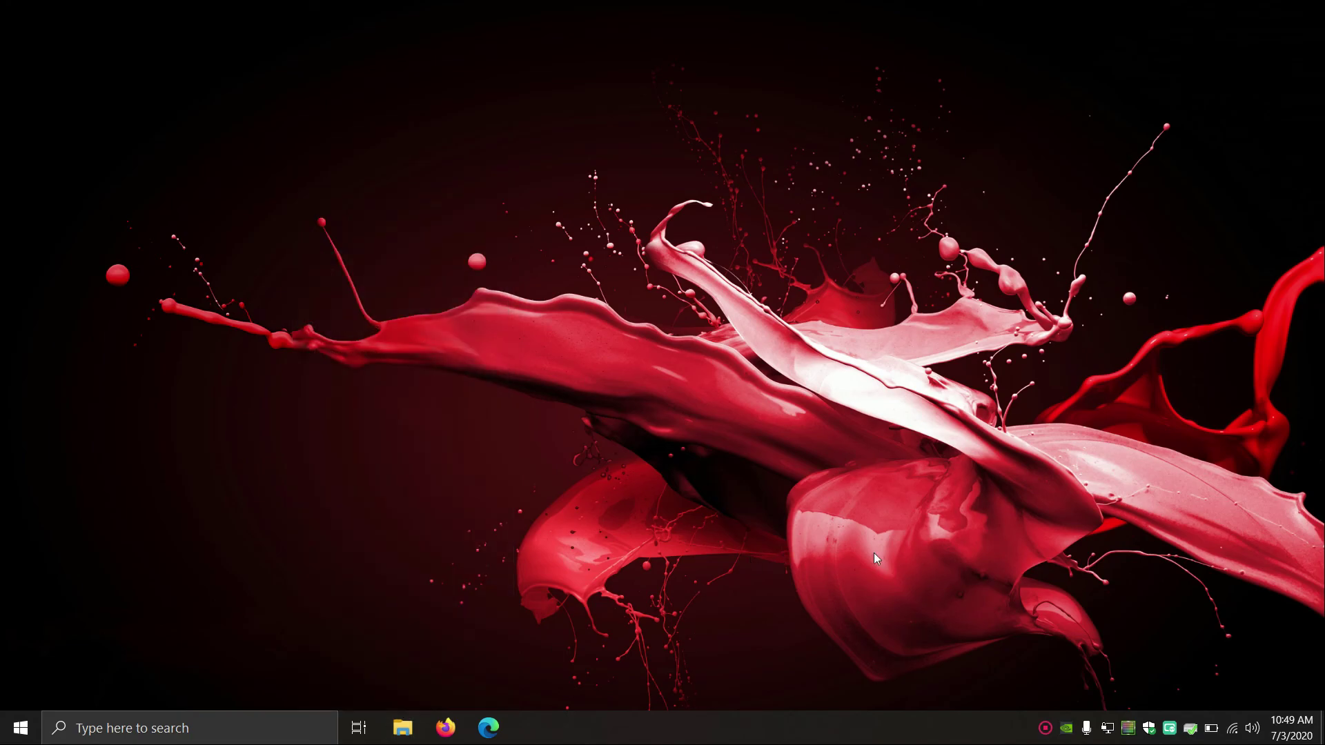